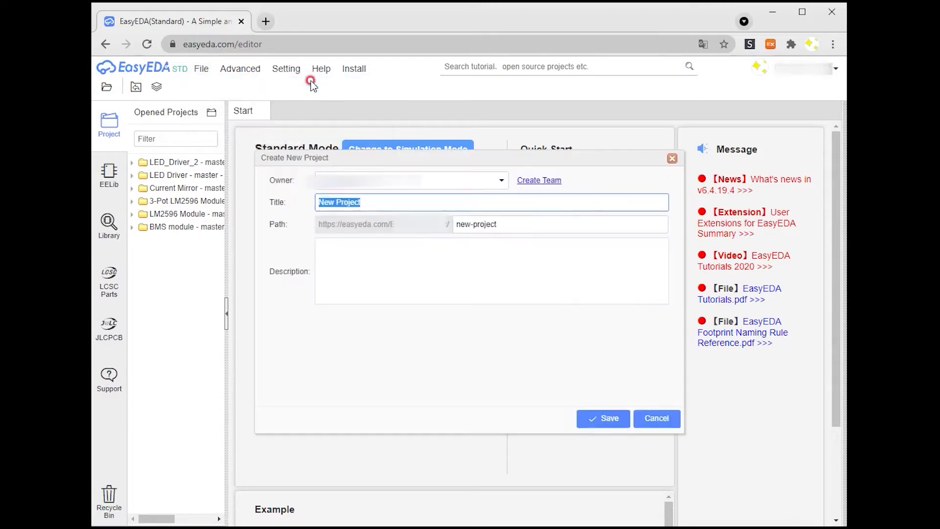
# Step: Create a new project titled LED_Driver_3
pyautogui.write('LED_Driver_3')
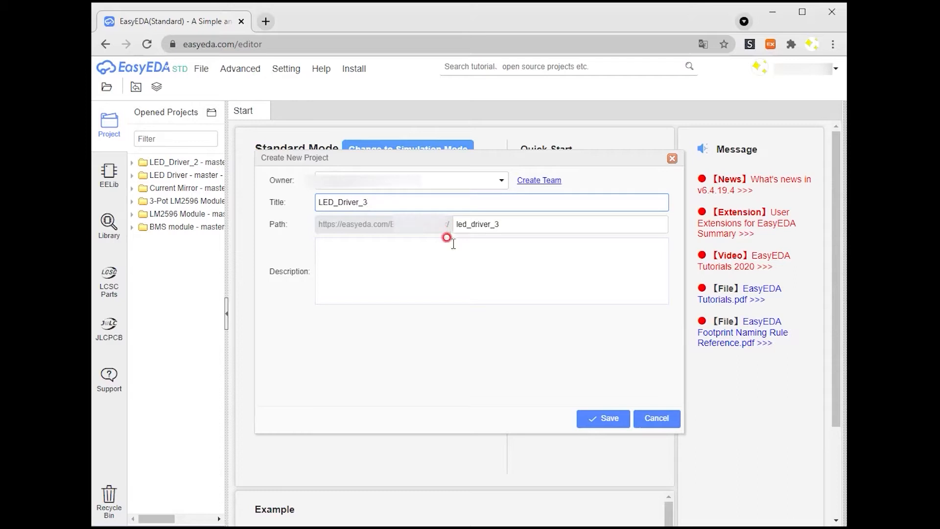
pyautogui.click(607, 420)
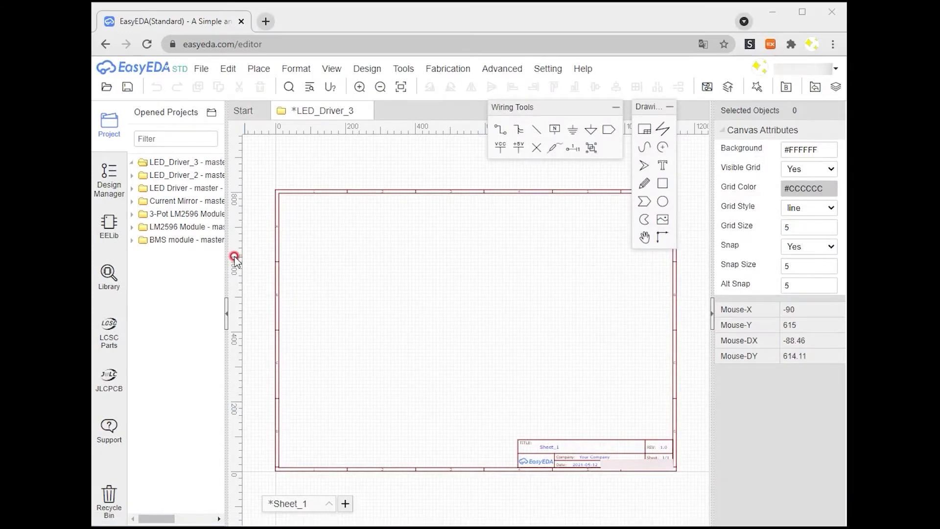
# Step: Open the LCSC Electronics library and filter capacitors for 10uF, 50V and X7R
pyautogui.click(111, 230)
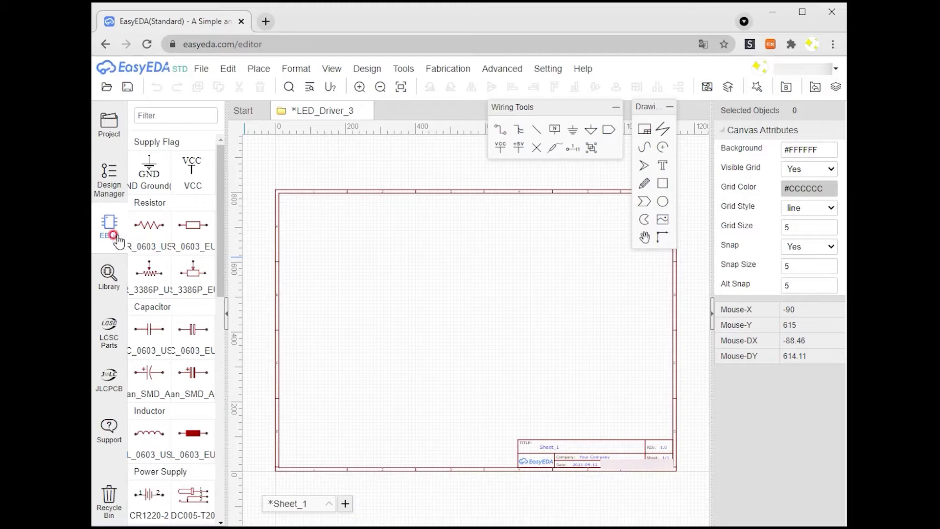
pyautogui.click(107, 268)
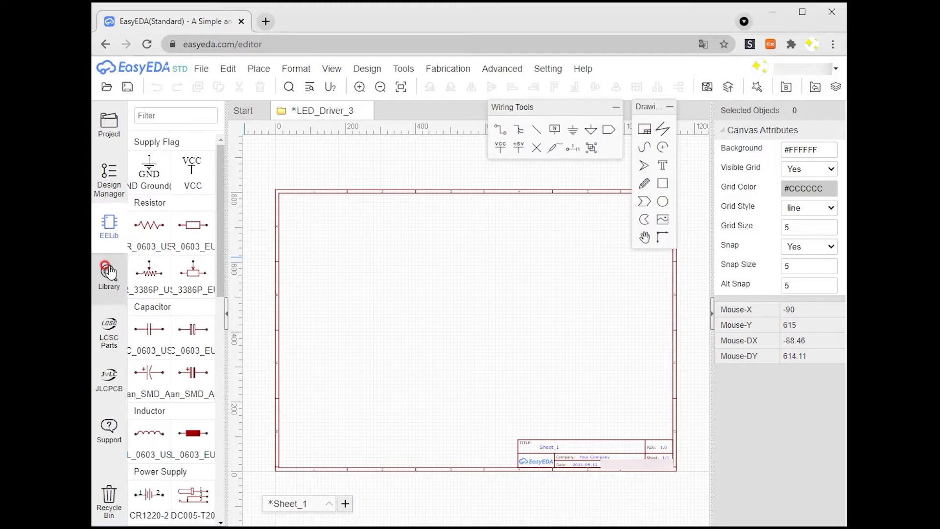
pyautogui.click(108, 271)
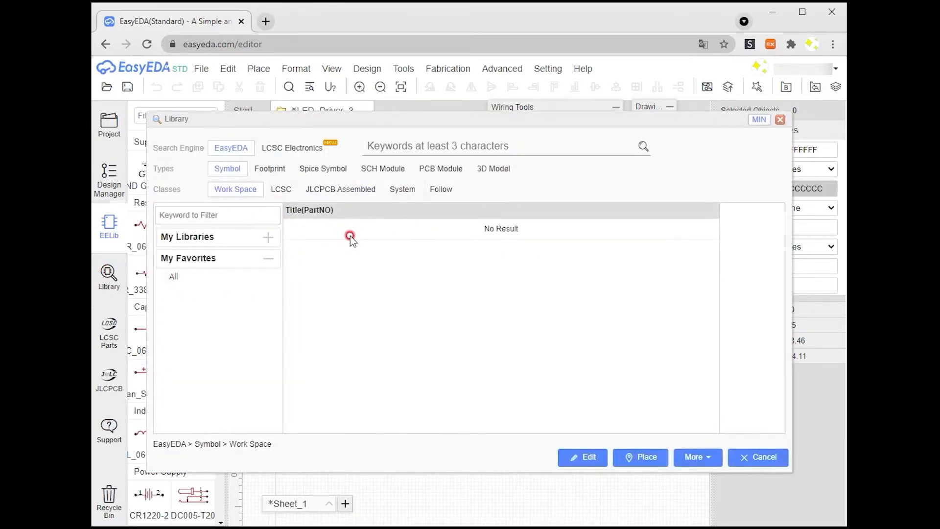
pyautogui.click(296, 148)
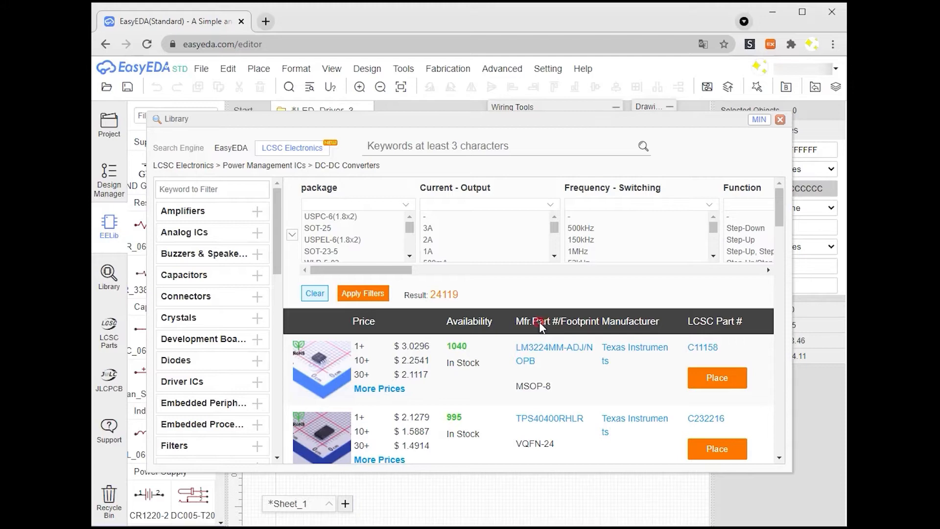
pyautogui.click(197, 275)
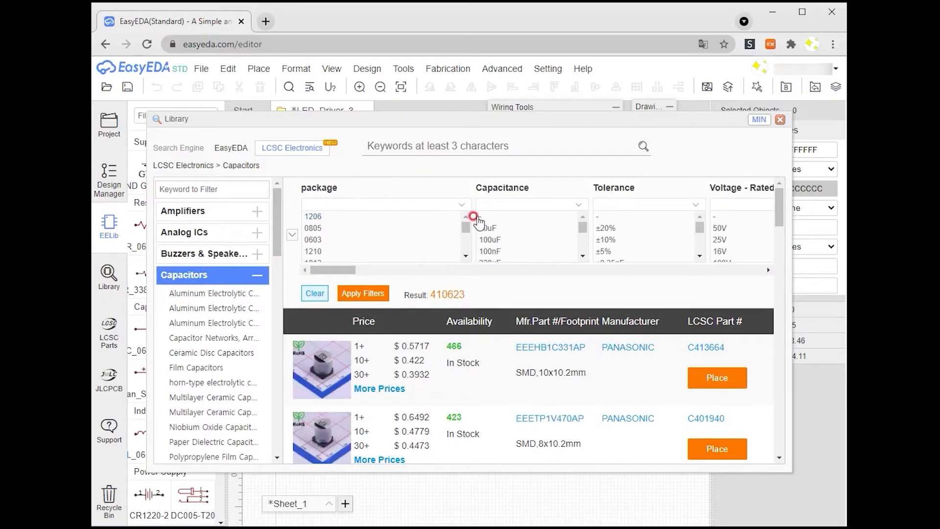
pyautogui.click(496, 229)
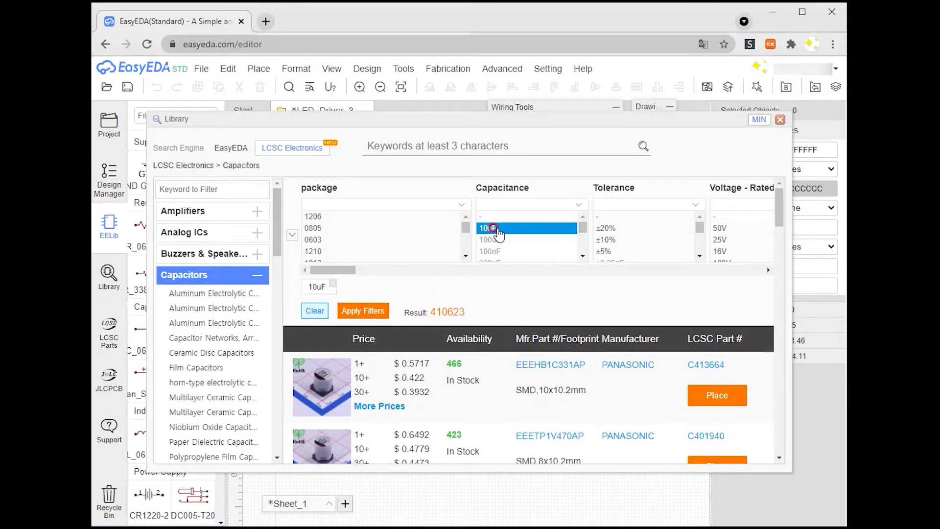
pyautogui.click(720, 228)
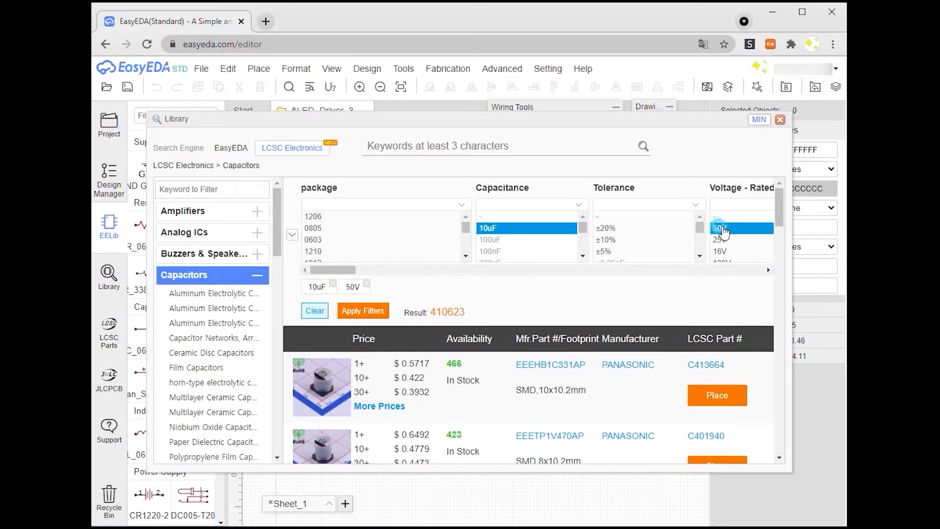
pyautogui.click(365, 311)
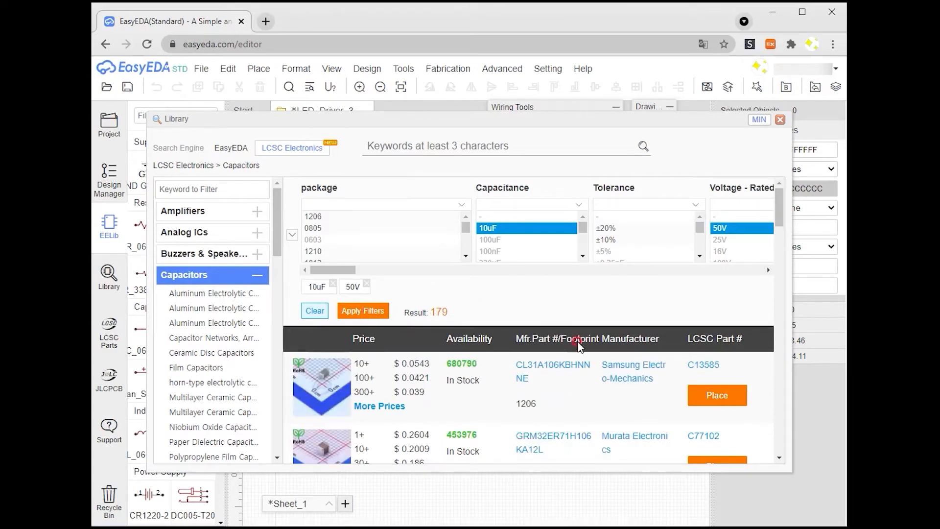
pyautogui.moveTo(337, 270); pyautogui.dragTo(368, 277)
pyautogui.click(607, 229)
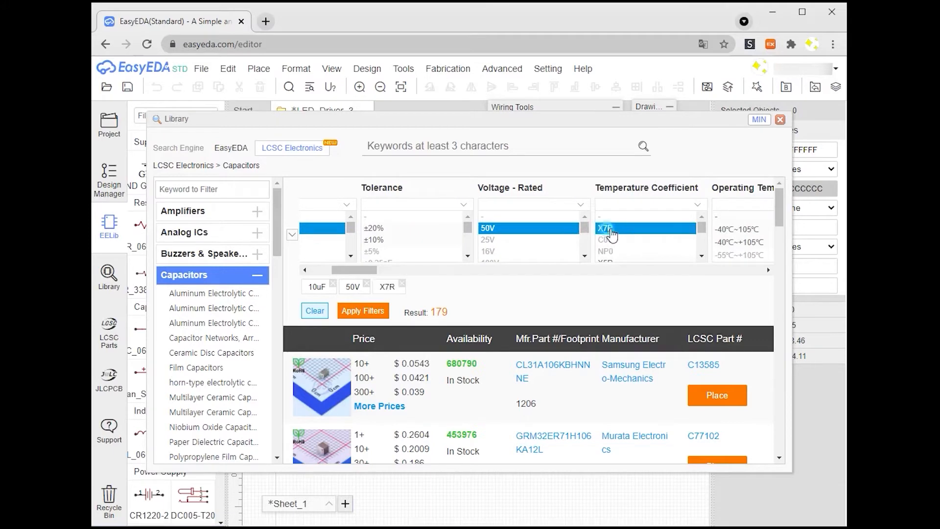
pyautogui.click(362, 311)
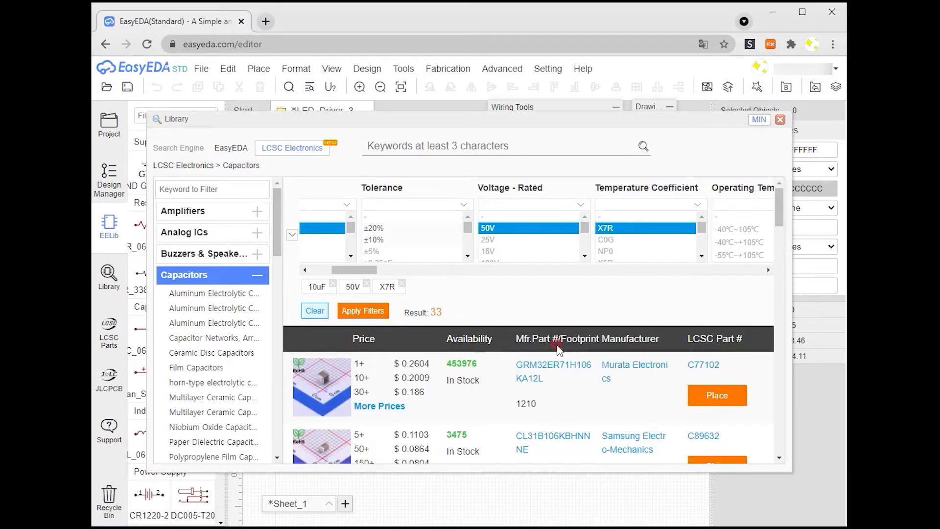
# Step: Open the CL31B106KBHNNNE product page on LCSC and review its description before returning to the editor
pyautogui.scroll(-2, 571, 397)
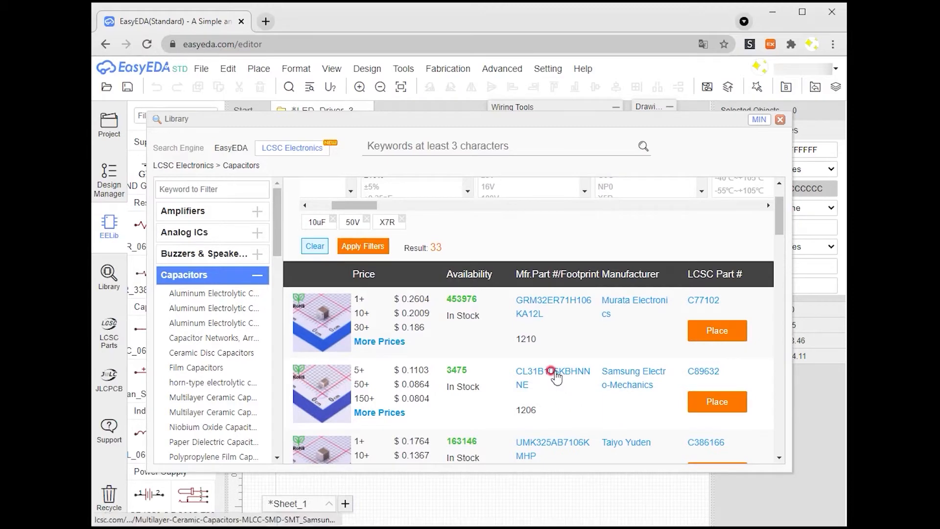
pyautogui.scroll(-2, 562, 401)
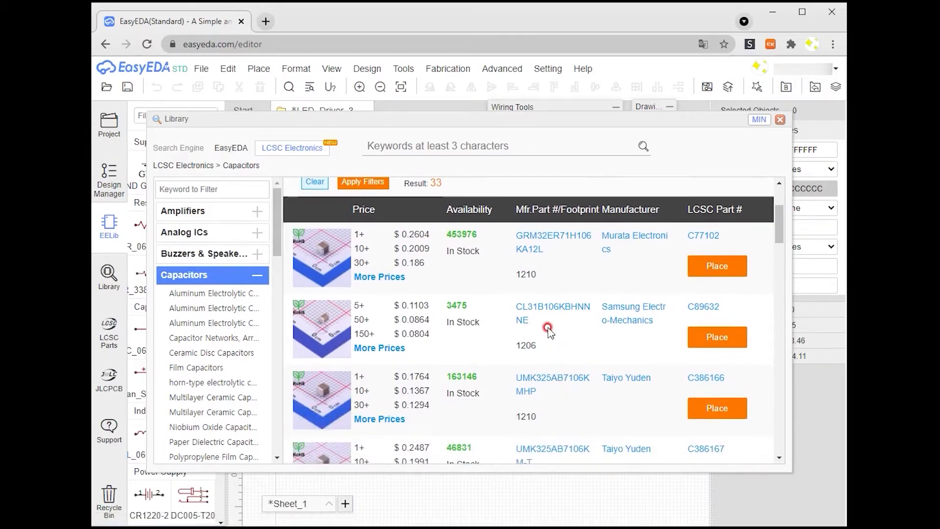
pyautogui.click(543, 309)
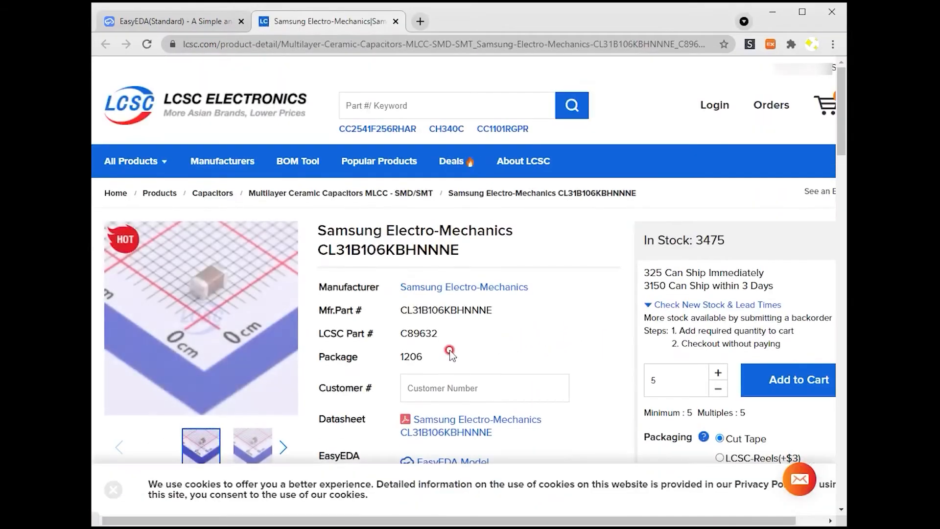
pyautogui.scroll(-4, 377, 359)
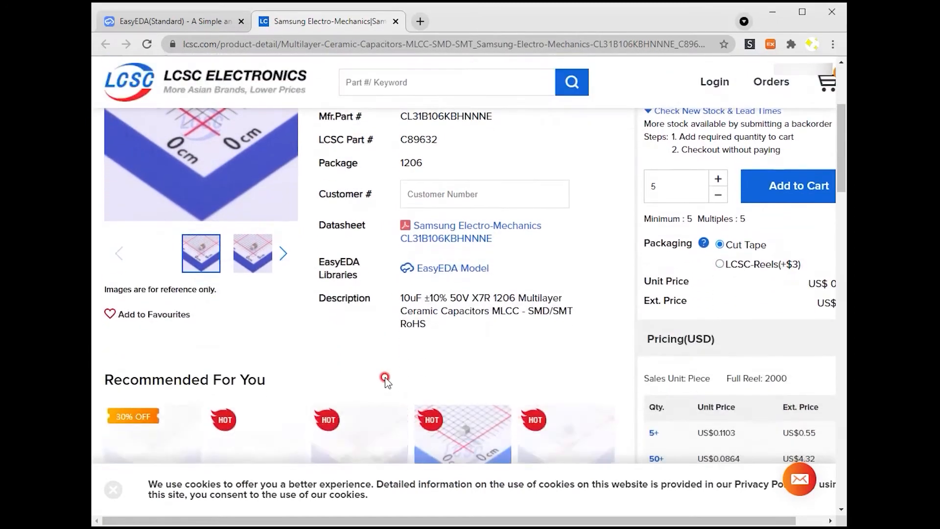
pyautogui.moveTo(402, 298); pyautogui.dragTo(471, 297)
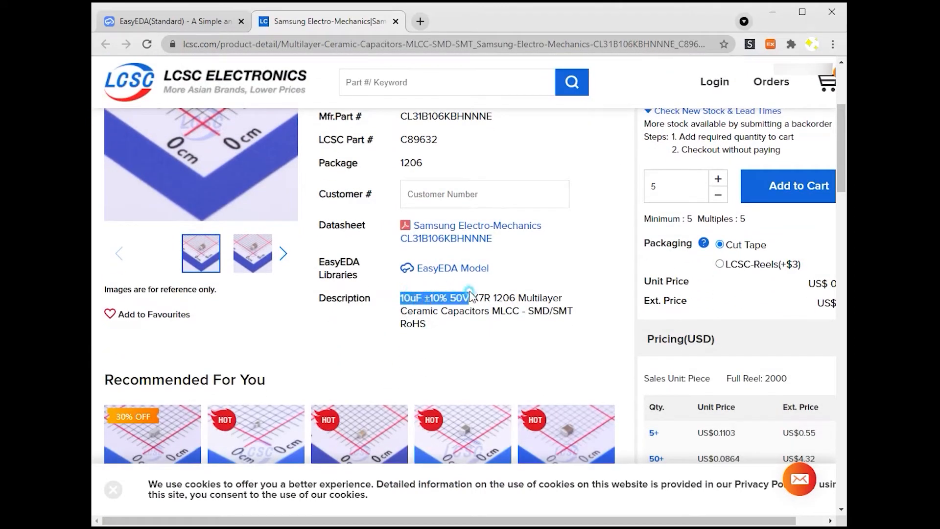
pyautogui.scroll(1, 387, 350)
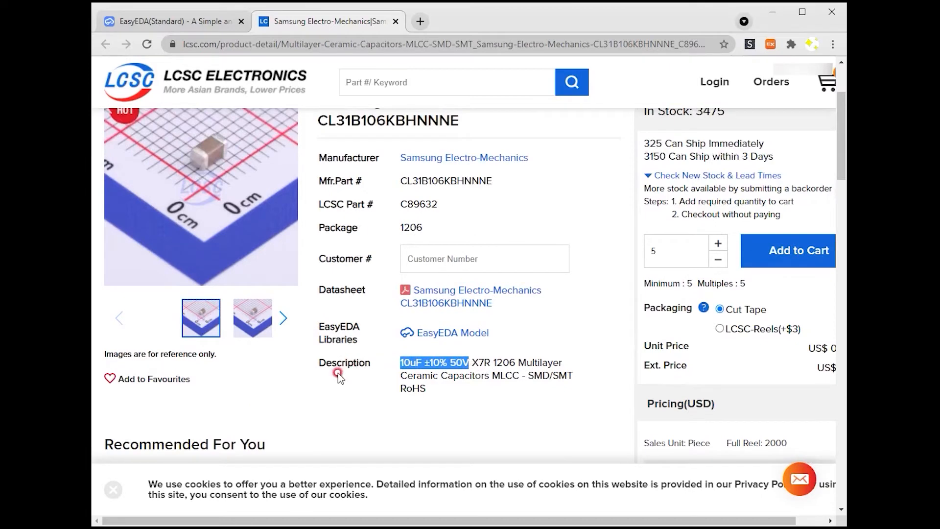
pyautogui.scroll(2, 339, 375)
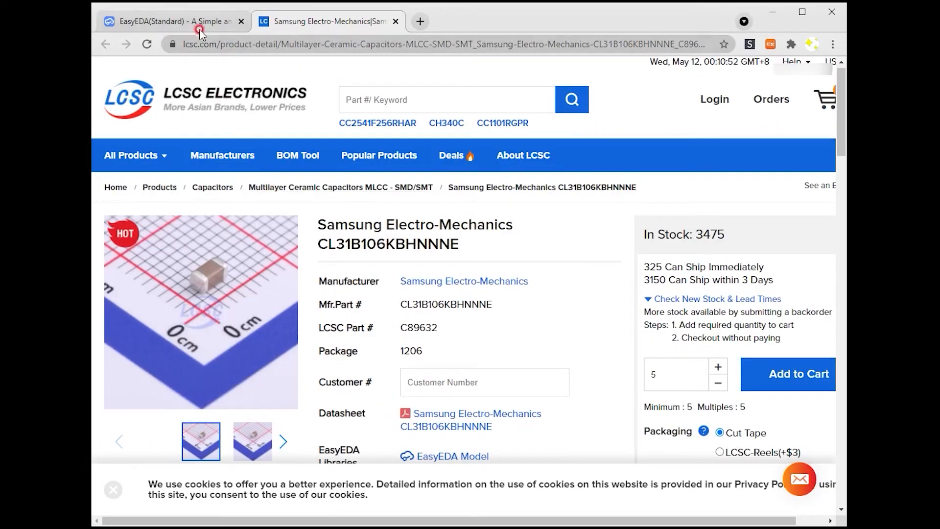
pyautogui.click(395, 21)
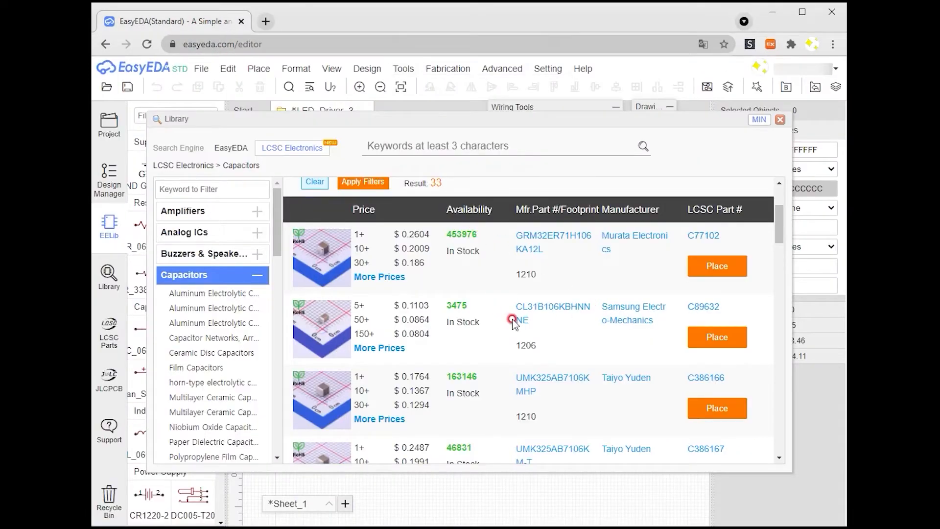
# Step: Place two of the C89632 10uF capacitors side by side on the schematic sheet
pyautogui.click(718, 338)
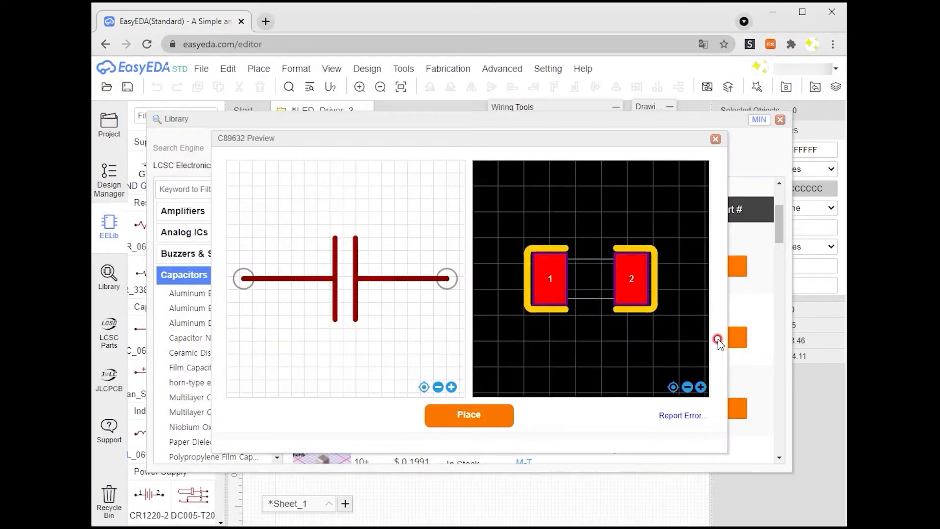
pyautogui.click(450, 420)
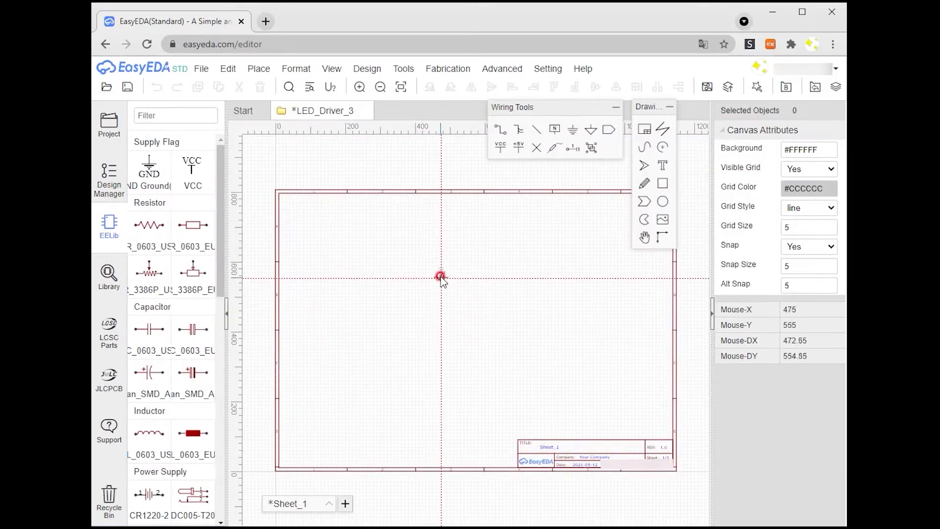
pyautogui.scroll(8, 436, 293)
pyautogui.click(441, 301)
pyautogui.scroll(-2, 542, 307)
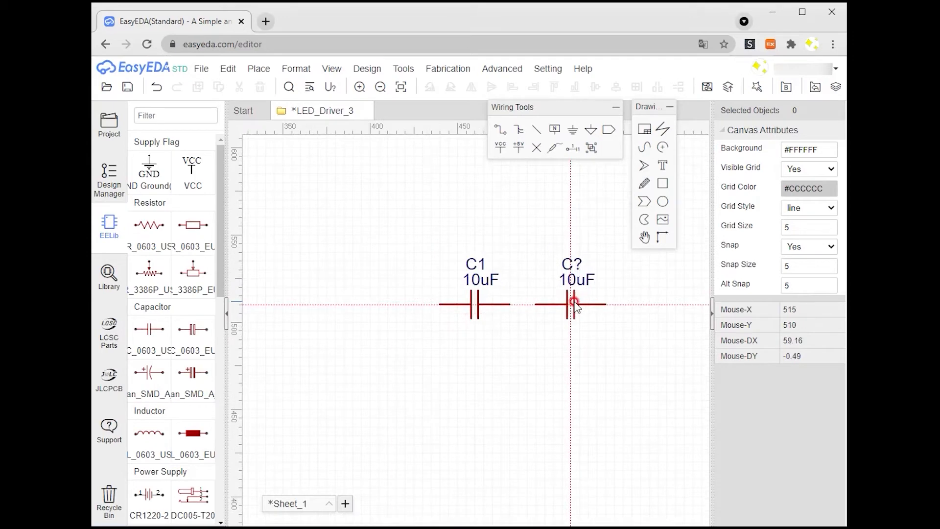
pyautogui.click(574, 304)
pyautogui.press('Escape')
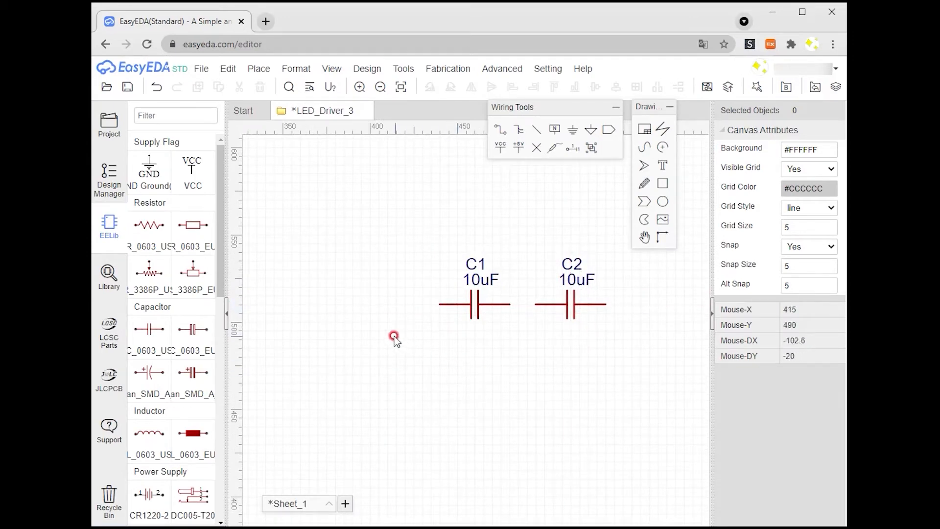
# Step: Filter LCSC chip resistors by 0.25 and 0.3 values and place the 0.3 Ω resistor below the capacitors
pyautogui.click(109, 278)
pyautogui.click(182, 276)
pyautogui.scroll(-5, 184, 281)
pyautogui.click(185, 284)
pyautogui.scroll(-2, 189, 328)
pyautogui.click(189, 388)
pyautogui.moveTo(334, 269); pyautogui.dragTo(432, 269)
pyautogui.click(528, 204)
pyautogui.write('0.25')
pyautogui.click(534, 217)
pyautogui.click(564, 203)
pyautogui.write('0.3')
pyautogui.click(477, 216)
pyautogui.click(363, 310)
pyautogui.scroll(-1, 490, 392)
pyautogui.click(321, 387)
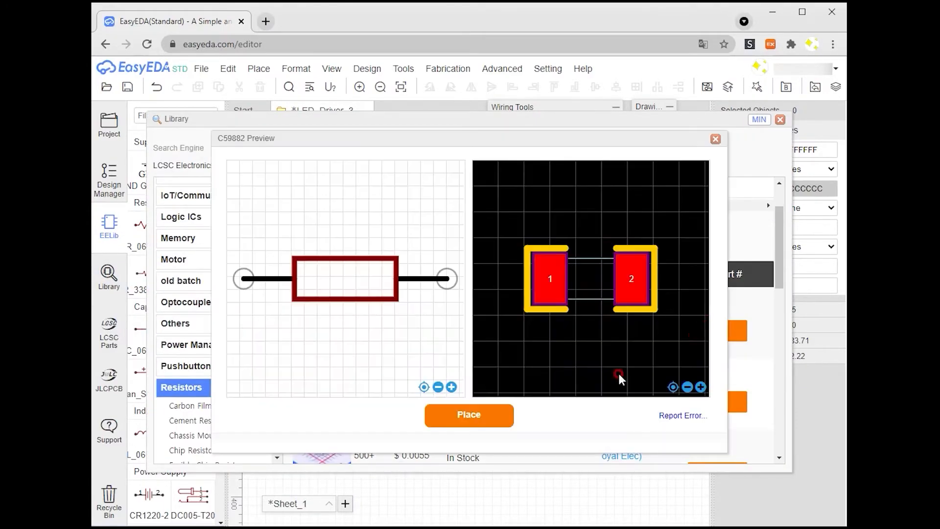
pyautogui.click(468, 413)
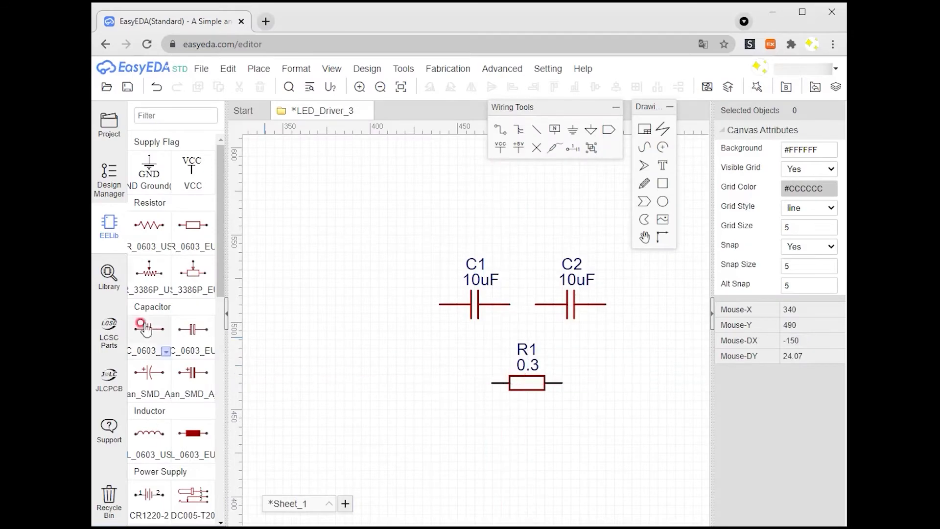
# Step: Filter LCSC power inductors for 33uH and 1.2A and place one below the resistor
pyautogui.click(109, 277)
pyautogui.scroll(-4, 207, 330)
pyautogui.click(207, 330)
pyautogui.scroll(-3, 211, 329)
pyautogui.click(208, 318)
pyautogui.click(588, 204)
pyautogui.write('33')
pyautogui.click(568, 217)
pyautogui.moveTo(566, 271); pyautogui.dragTo(594, 271)
pyautogui.click(638, 204)
pyautogui.write('1.2')
pyautogui.click(636, 216)
pyautogui.click(370, 310)
pyautogui.scroll(-3, 415, 387)
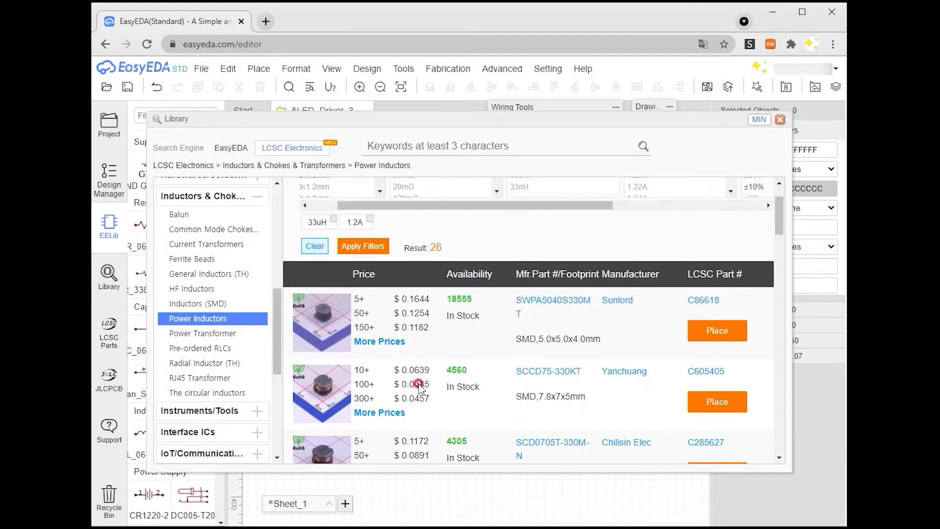
pyautogui.scroll(-3, 517, 345)
pyautogui.click(489, 360)
pyautogui.click(490, 418)
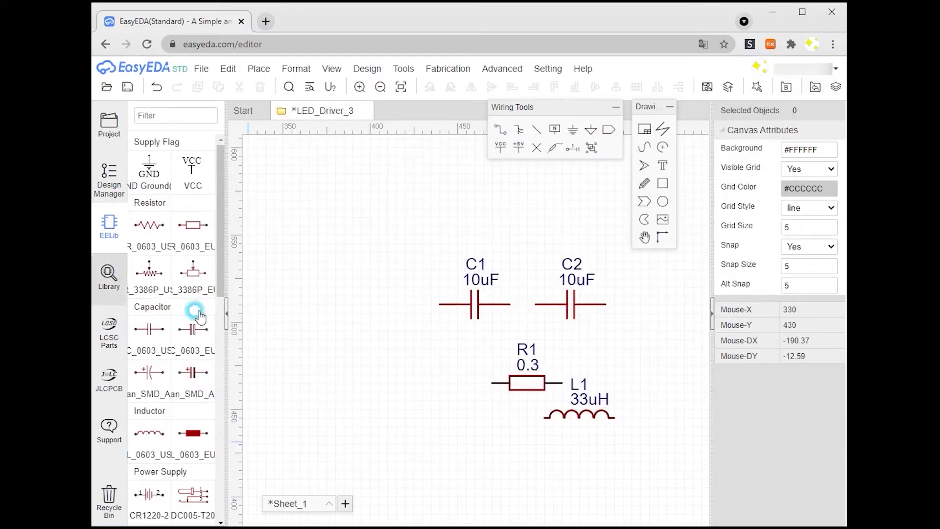
# Step: Filter LCSC Schottky barrier diodes by current and voltage ratings and place the PMEG4020EP diode
pyautogui.click(109, 278)
pyautogui.click(177, 219)
pyautogui.click(213, 401)
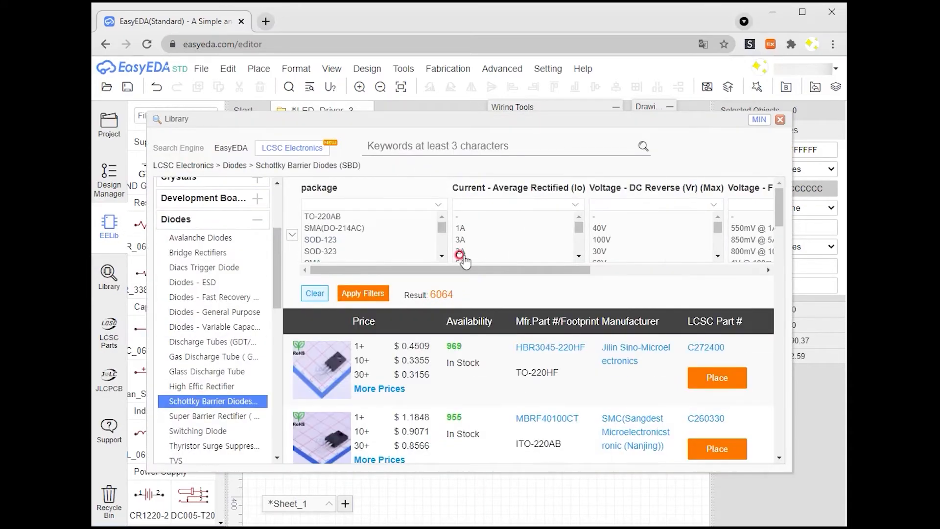
pyautogui.click(490, 251)
pyautogui.click(568, 227)
pyautogui.click(372, 310)
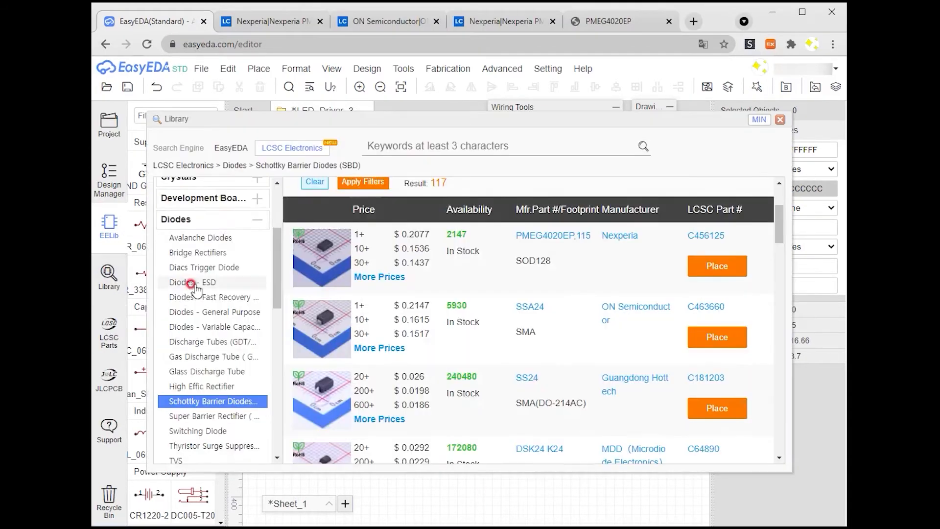
# Step: Filter LCSC pin headers under Connectors and place the A2541WV-3P header left of the capacitors
pyautogui.click(176, 219)
pyautogui.scroll(2, 194, 270)
pyautogui.click(198, 296)
pyautogui.scroll(-4, 203, 297)
pyautogui.click(218, 354)
pyautogui.click(477, 228)
pyautogui.click(365, 311)
pyautogui.scroll(-3, 374, 330)
pyautogui.moveTo(326, 267)
pyautogui.click(718, 272)
pyautogui.click(468, 418)
pyautogui.click(356, 282)
pyautogui.rightClick(374, 311)
# Step: Place the two-pin A2541WV-2P header on the sheet
pyautogui.click(710, 343)
pyautogui.click(458, 417)
pyautogui.click(547, 232)
pyautogui.rightClick(579, 287)
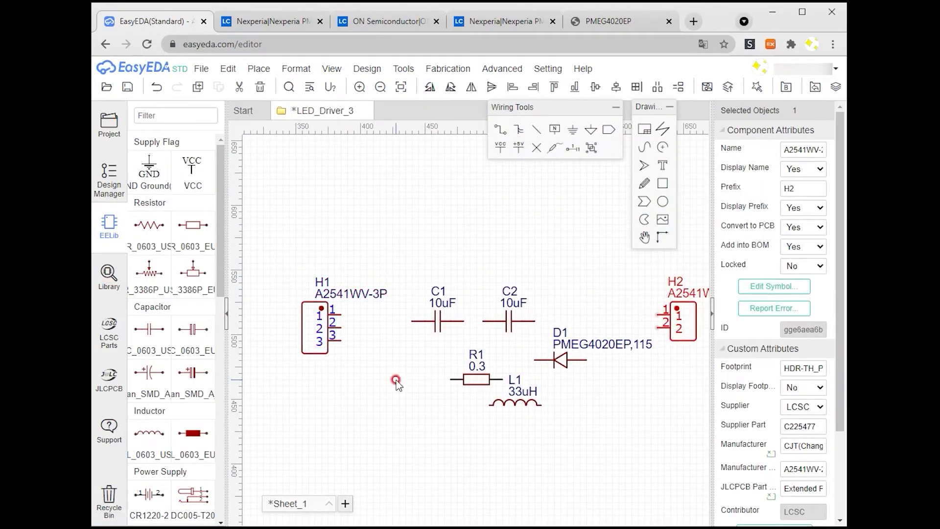
# Step: Search the library for al8805 and place the AL8805W5-7 driver above the capacitors
pyautogui.click(109, 277)
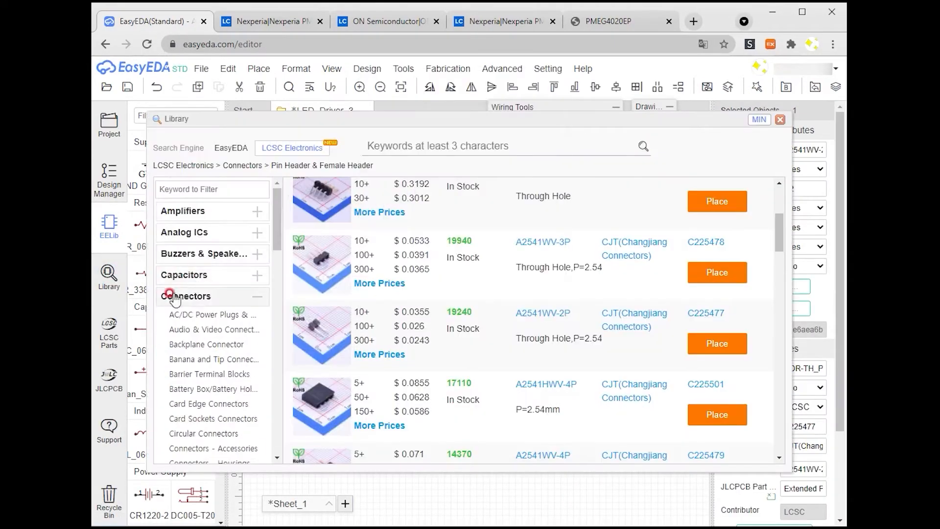
pyautogui.click(441, 146)
pyautogui.write('al8805')
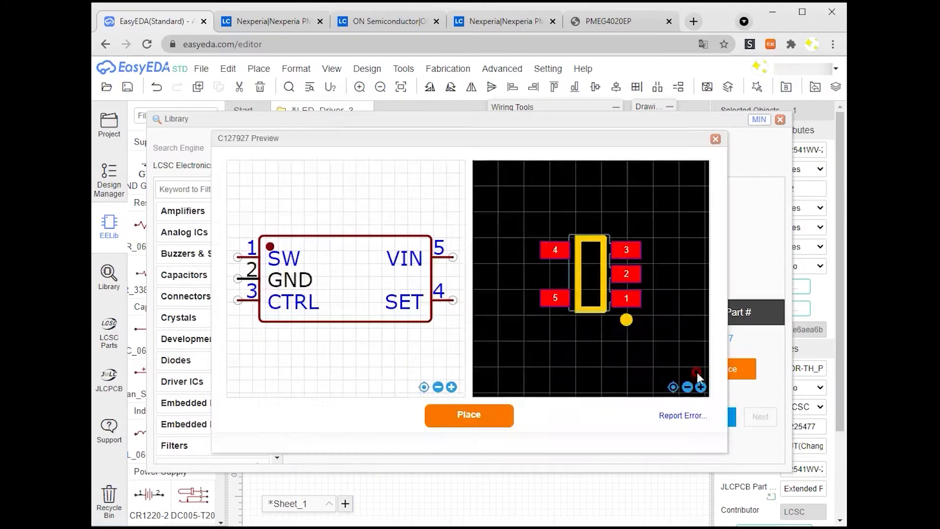
pyautogui.click(470, 413)
pyautogui.click(529, 270)
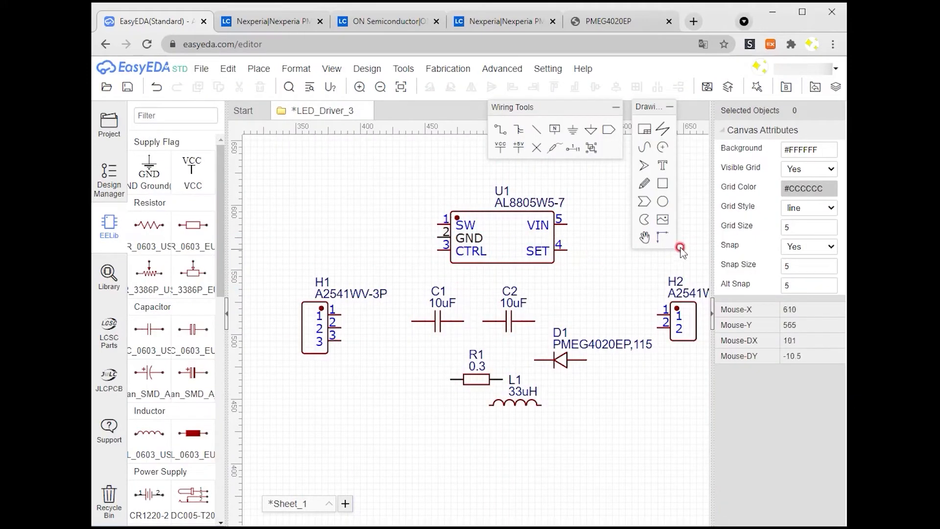
# Step: Move the three-pin header beside the driver and place a VCC flag above it
pyautogui.moveTo(612, 357); pyautogui.dragTo(556, 370, button='right')
pyautogui.moveTo(340, 344)
pyautogui.mouseDown()
pyautogui.moveTo(327, 284)
pyautogui.moveTo(313, 279)
pyautogui.mouseUp()
pyautogui.click(195, 177)
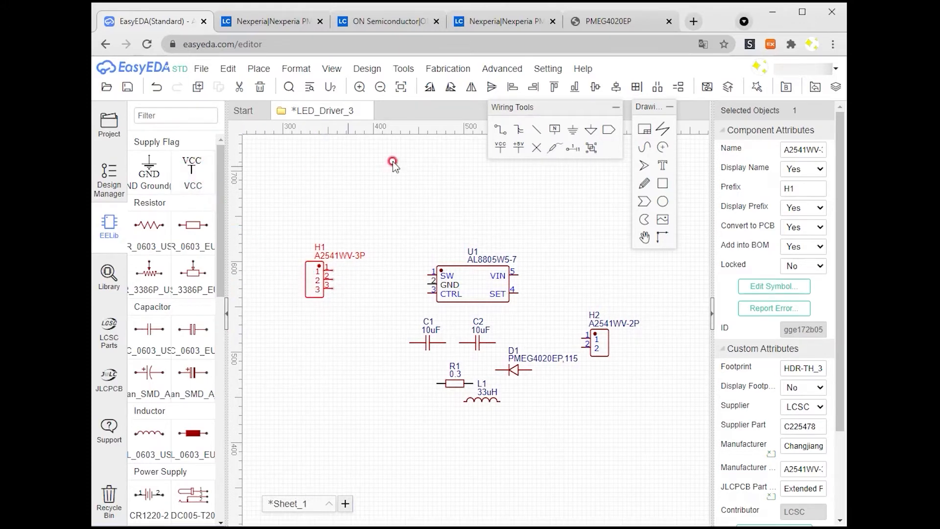
pyautogui.click(349, 234)
pyautogui.press('Escape')
# Step: Place a GND flag below the three-pin header
pyautogui.click(572, 129)
pyautogui.click(351, 309)
pyautogui.press('Escape')
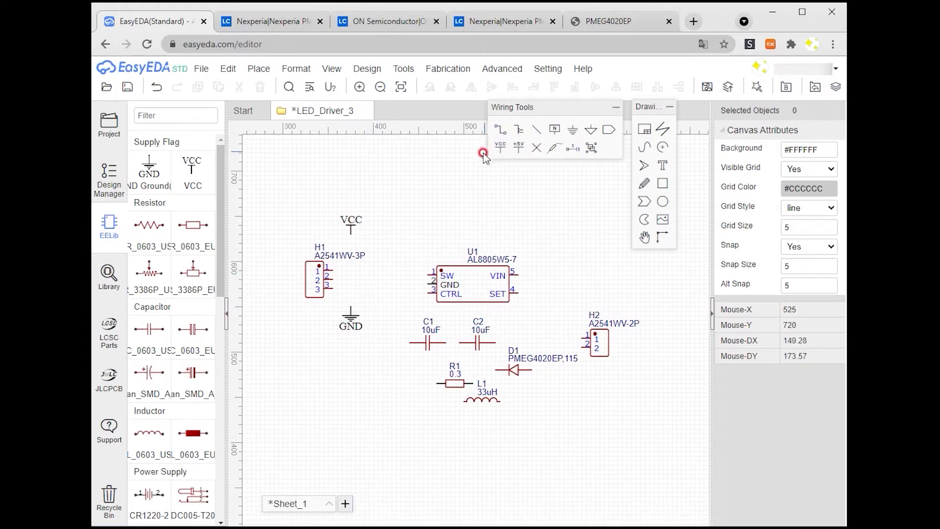
# Step: Wire the three-pin header's pin 1 to the VCC flag
pyautogui.click(333, 271)
pyautogui.click(351, 235)
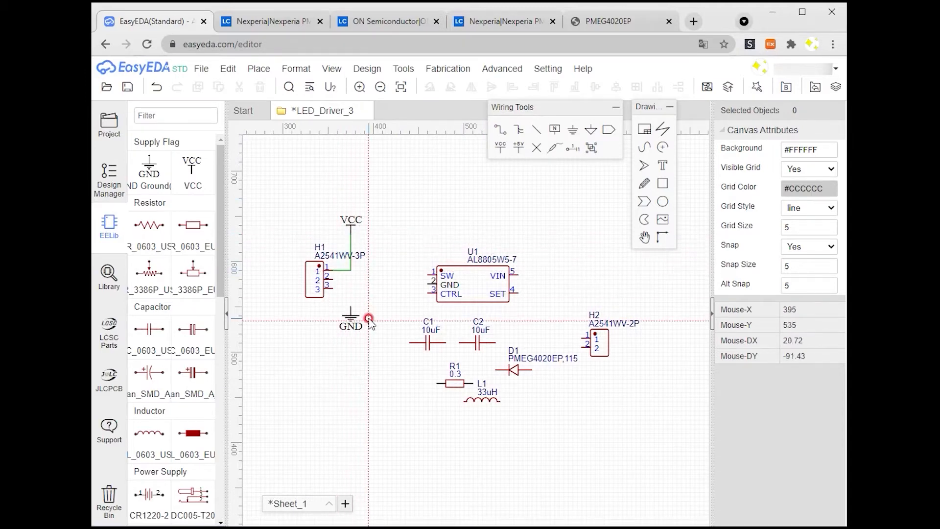
# Step: Wire the three-pin header's pins 2 and 3 down to the GND flag
pyautogui.click(335, 287)
pyautogui.click(351, 302)
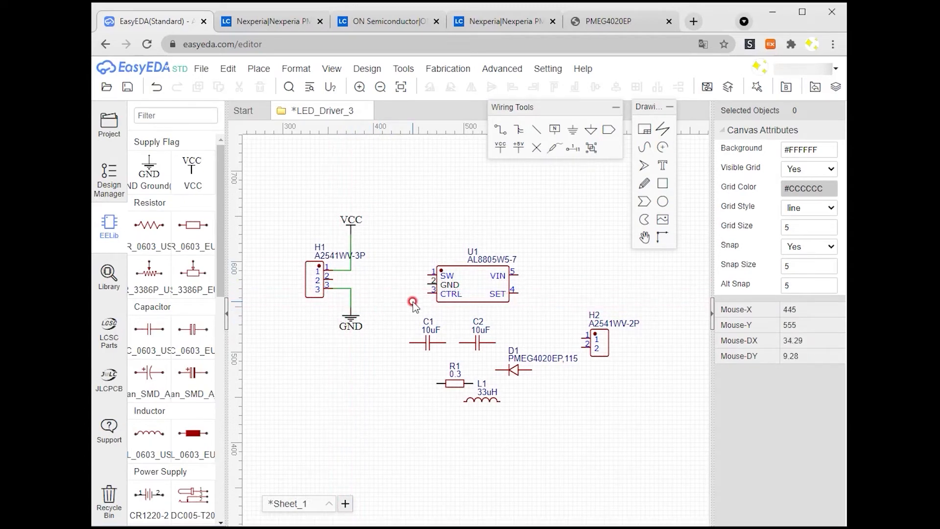
# Step: Rotate capacitor C1 upright and move it to the right of the driver's VIN pin
pyautogui.click(427, 343)
pyautogui.click(453, 89)
pyautogui.moveTo(427, 343); pyautogui.dragTo(350, 355)
pyautogui.click(351, 319)
pyautogui.moveTo(386, 310); pyautogui.dragTo(539, 320)
# Step: Copy the VCC flag and place the copy above C1 next to the driver
pyautogui.click(351, 227)
pyautogui.hotkey('ctrl', 'c')
pyautogui.hotkey('ctrl', 'v')
pyautogui.click(538, 253)
pyautogui.click(518, 275)
# Step: Move C2, D1, R1, L1 and the two-pin header H2 away from the driver to clear space
pyautogui.moveTo(513, 370); pyautogui.dragTo(405, 442)
pyautogui.moveTo(456, 384); pyautogui.dragTo(478, 451)
pyautogui.moveTo(500, 411); pyautogui.dragTo(428, 406)
pyautogui.moveTo(601, 349); pyautogui.dragTo(669, 358)
# Step: Wire the driver's VIN pin to the VCC flag and C1, and place a GND flag under C1
pyautogui.click(536, 303)
pyautogui.click(536, 275)
pyautogui.click(573, 129)
pyautogui.click(536, 365)
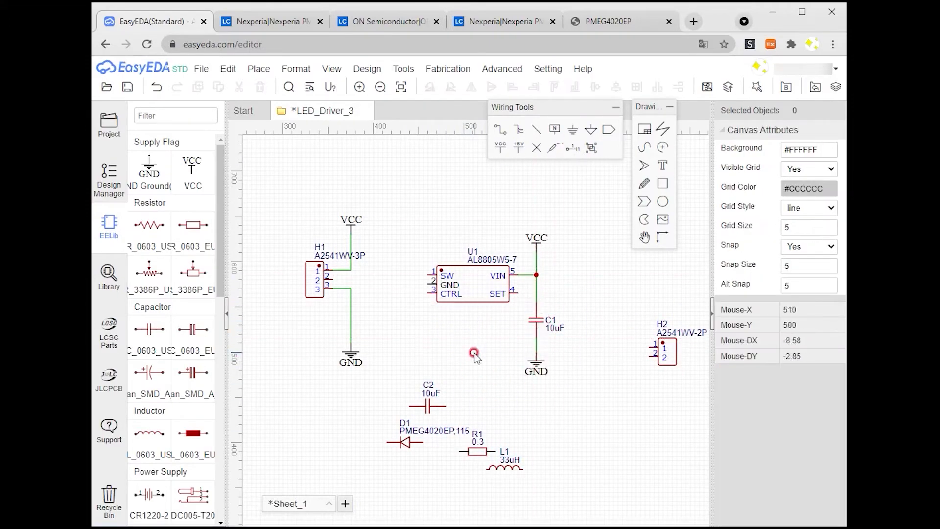
# Step: Place a GND flag below the driver and wire the driver's GND pin to it
pyautogui.click(571, 132)
pyautogui.click(419, 343)
pyautogui.click(419, 343)
pyautogui.click(428, 284)
# Step: Shift header H1 slightly and wire its pin 2 to the driver's CTRL pin
pyautogui.moveTo(283, 190); pyautogui.dragTo(385, 385)
pyautogui.moveTo(314, 280); pyautogui.dragTo(319, 294)
pyautogui.click(337, 293)
pyautogui.click(434, 293)
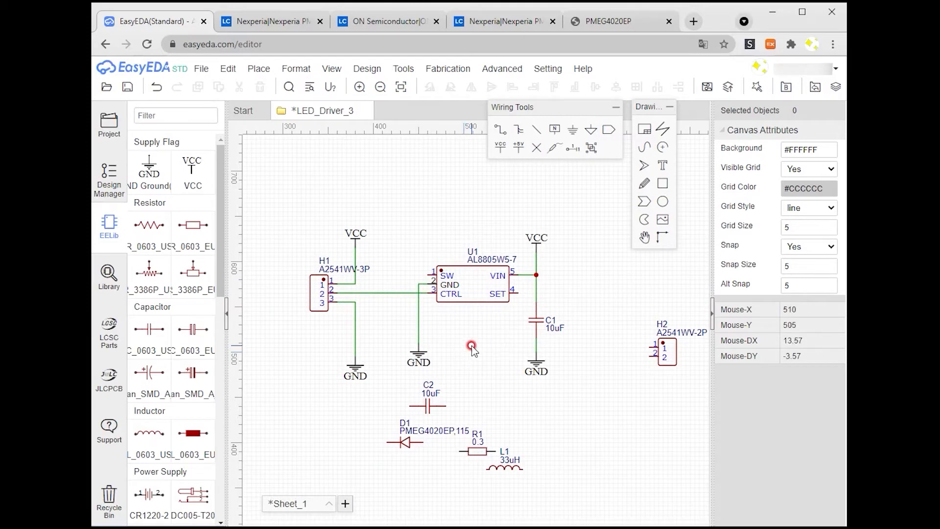
# Step: Place resistor R1 beside the VIN node and wire its right end to the driver's SET pin
pyautogui.moveTo(496, 450); pyautogui.dragTo(596, 279)
pyautogui.click(596, 275)
pyautogui.click(520, 294)
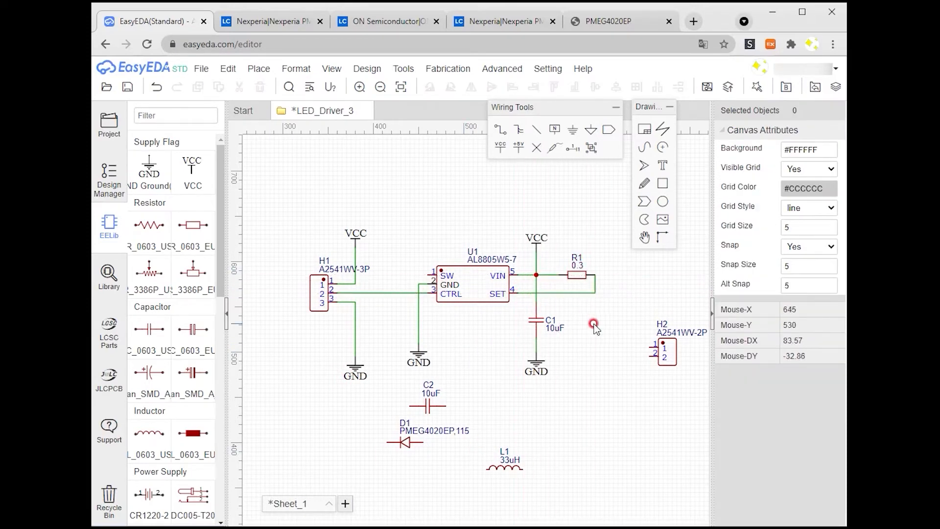
# Step: Move header H2 right of R1 and wire R1 to H2's pin 1
pyautogui.moveTo(662, 350); pyautogui.dragTo(680, 278)
pyautogui.click(597, 276)
pyautogui.click(668, 275)
# Step: Move inductor L1 above the driver and add a net port named LED- at H2's pin 2
pyautogui.moveTo(512, 466); pyautogui.dragTo(480, 214)
pyautogui.click(609, 129)
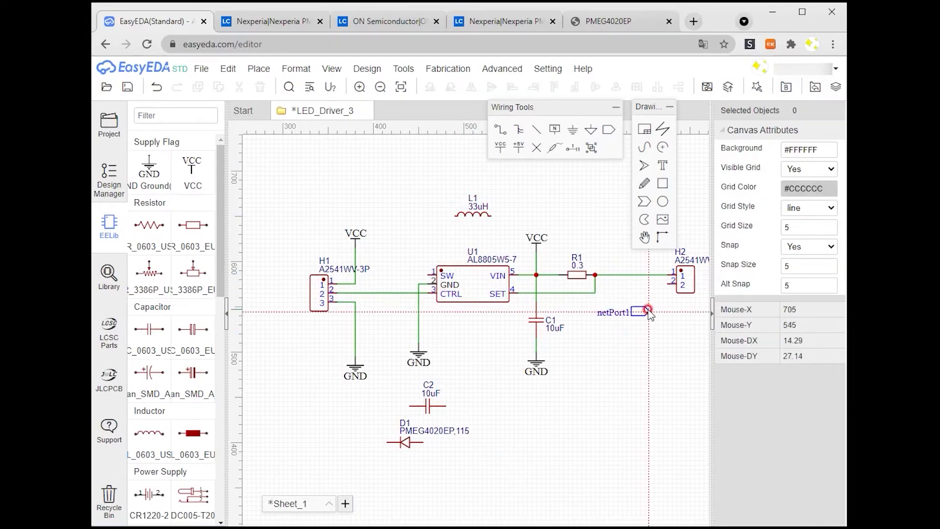
pyautogui.rightClick(656, 285)
pyautogui.click(667, 284)
pyautogui.click(655, 284)
pyautogui.click(616, 288)
pyautogui.click(804, 150)
pyautogui.write('LED-')
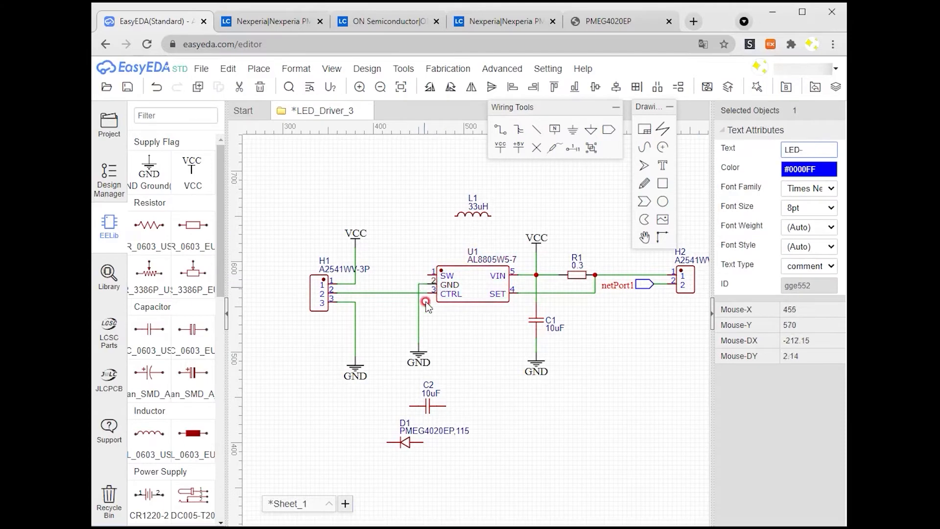
# Step: Place a second, flipped LED- net port at the inductor's right end
pyautogui.click(427, 305)
pyautogui.click(609, 130)
pyautogui.click(549, 216)
pyautogui.rightClick(550, 216)
pyautogui.click(539, 217)
pyautogui.click(471, 87)
pyautogui.moveTo(562, 216); pyautogui.dragTo(527, 214)
# Step: Wire the inductor to the LED- net port and its other end down to the driver's SW pin
pyautogui.press('w')
pyautogui.click(491, 216)
pyautogui.click(513, 218)
pyautogui.click(456, 216)
pyautogui.click(418, 274)
pyautogui.click(428, 275)
pyautogui.rightClick(454, 267)
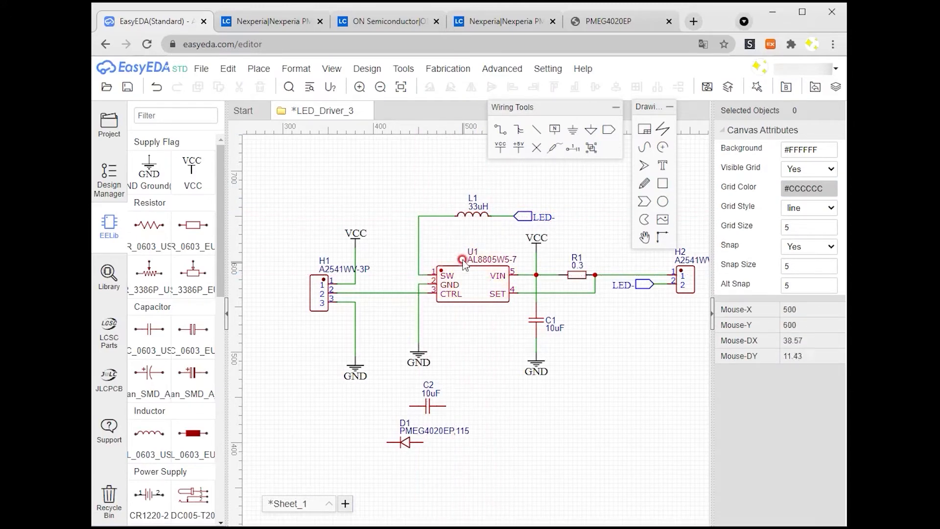
# Step: Rotate C2 and place it across H2's pins, wiring it and repositioning the LED- port
pyautogui.moveTo(426, 402); pyautogui.dragTo(682, 318)
pyautogui.moveTo(683, 317); pyautogui.dragTo(610, 342, button='right')
pyautogui.moveTo(611, 305); pyautogui.dragTo(629, 305)
pyautogui.moveTo(572, 309); pyautogui.dragTo(568, 336)
pyautogui.moveTo(596, 310); pyautogui.dragTo(596, 337)
pyautogui.click(581, 367)
pyautogui.press('space')
pyautogui.click(596, 377)
pyautogui.moveTo(568, 368); pyautogui.dragTo(577, 314)
pyautogui.click(599, 317)
pyautogui.click(586, 374)
pyautogui.moveTo(610, 327); pyautogui.dragTo(573, 323)
# Step: Move diode D1 between the VCC node and the SW node
pyautogui.moveTo(333, 464); pyautogui.dragTo(386, 428)
pyautogui.moveTo(386, 428); pyautogui.dragTo(457, 442, button='right')
pyautogui.moveTo(457, 442); pyautogui.dragTo(385, 298)
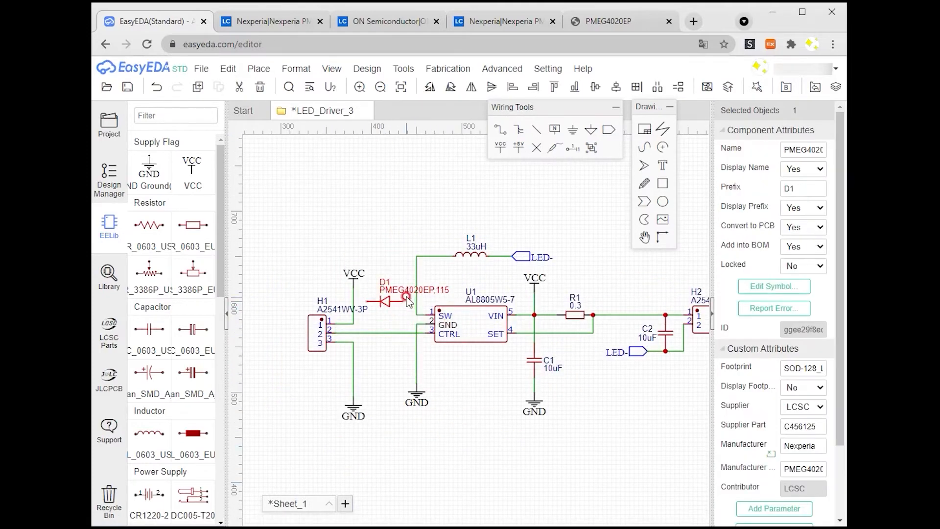
pyautogui.moveTo(559, 418); pyautogui.dragTo(513, 426, button='right')
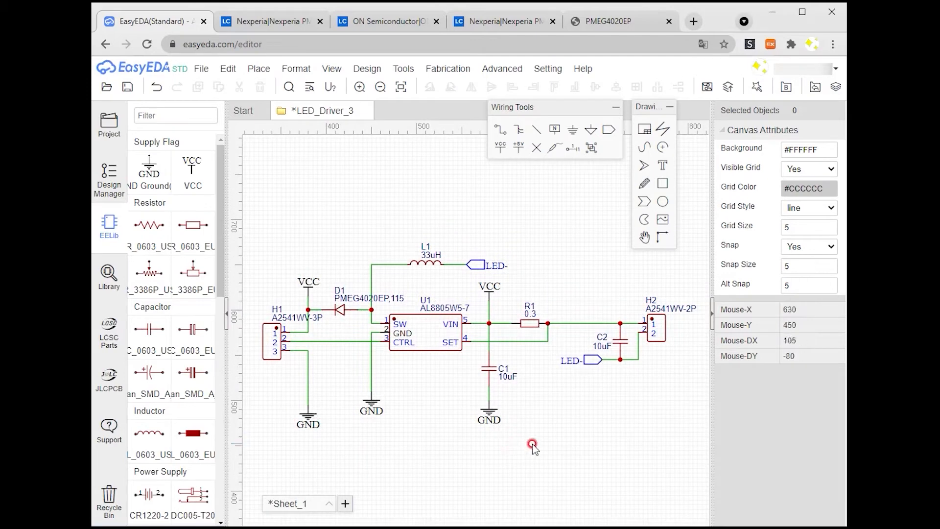
# Step: Save the schematic and select Sheet_1 in the project list
pyautogui.click(156, 111)
pyautogui.click(127, 87)
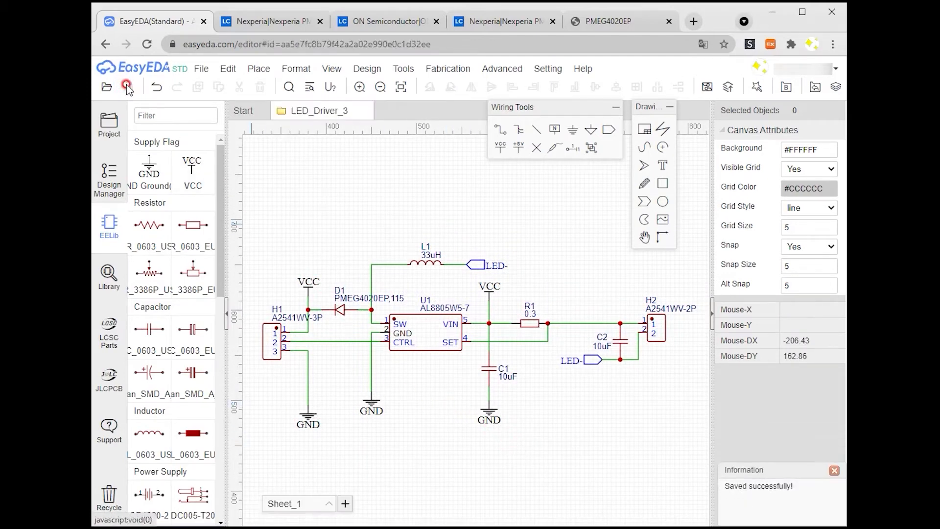
pyautogui.click(108, 122)
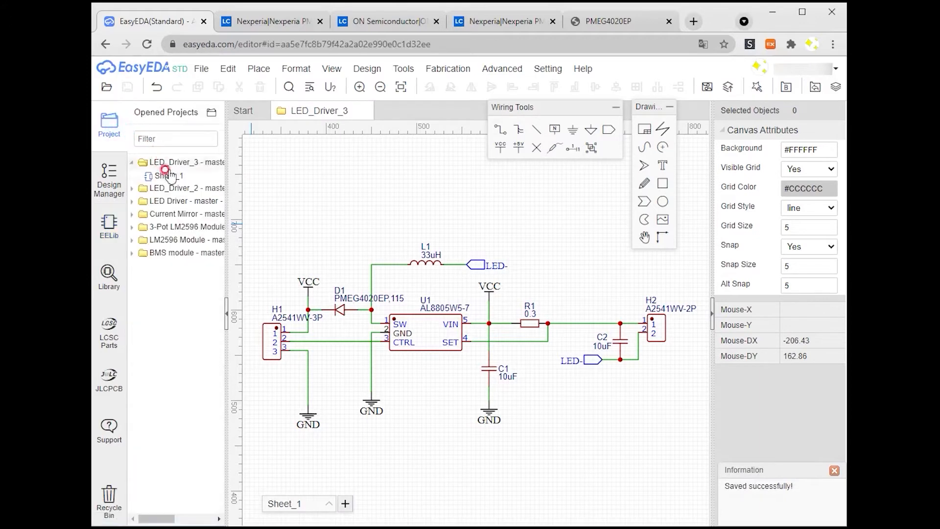
pyautogui.click(168, 176)
pyautogui.click(325, 202)
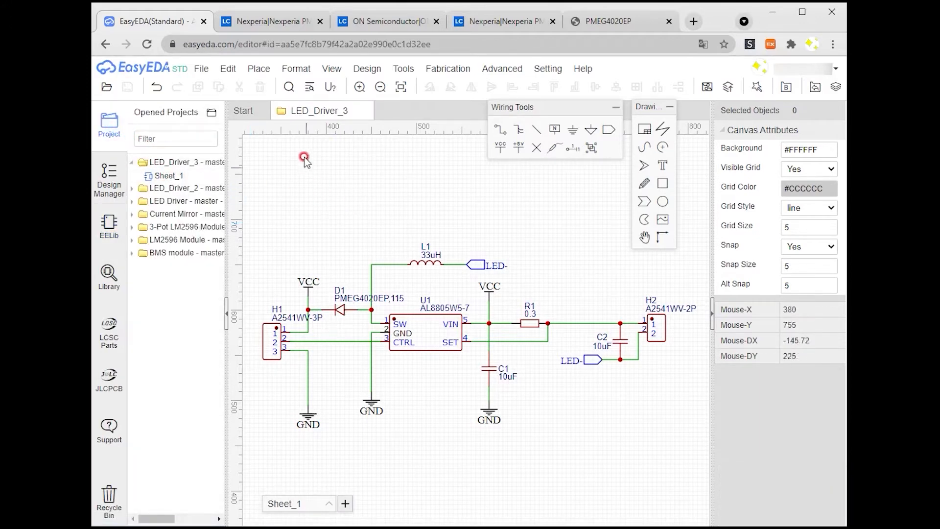
# Step: Convert the schematic to a PCB with a rectangular 2-layer mm board 40 mm wide and 10 mm high
pyautogui.click(361, 70)
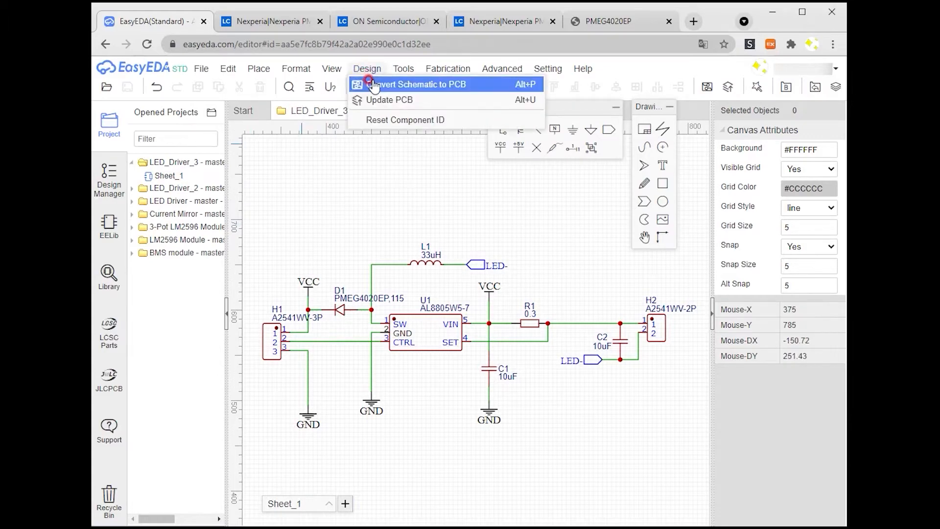
pyautogui.click(375, 86)
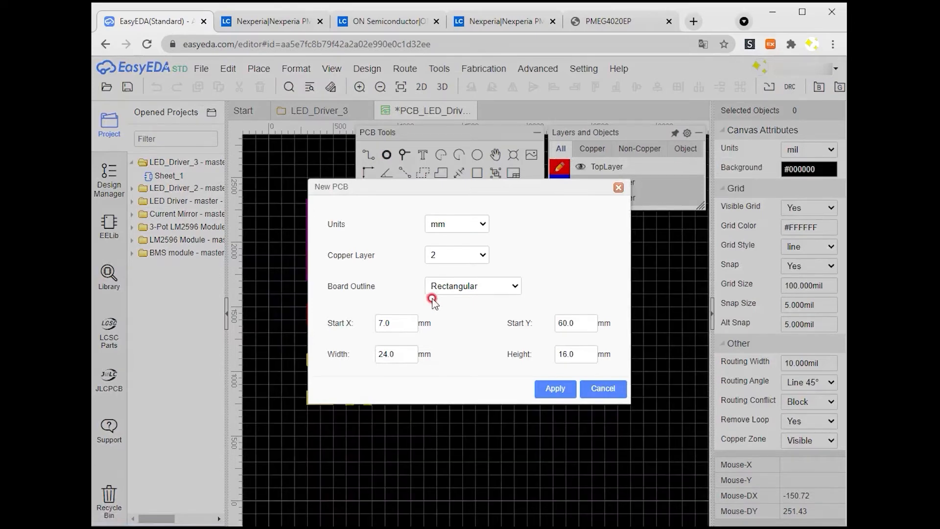
pyautogui.doubleClick(386, 354)
pyautogui.doubleClick(577, 354)
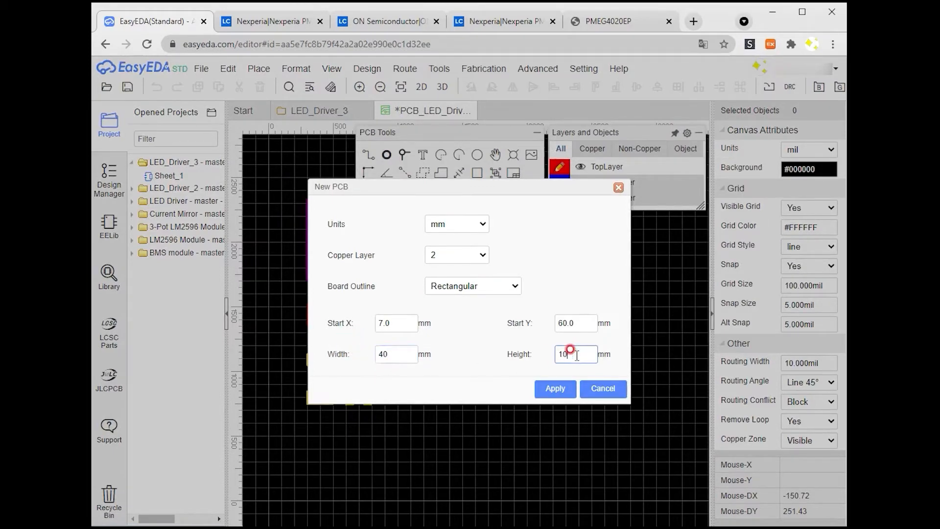
pyautogui.click(555, 388)
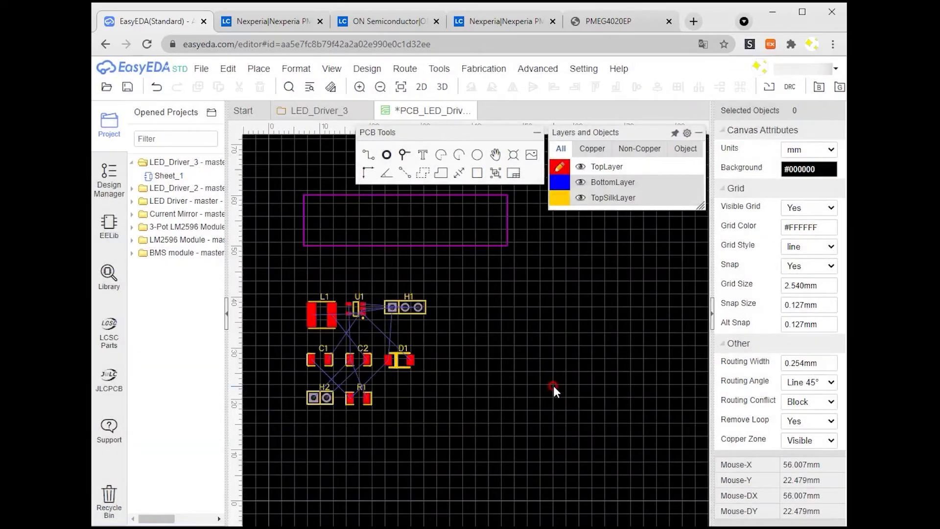
# Step: Move and rotate headers H1 and H2 onto the board outline
pyautogui.moveTo(491, 300); pyautogui.dragTo(536, 341, button='right')
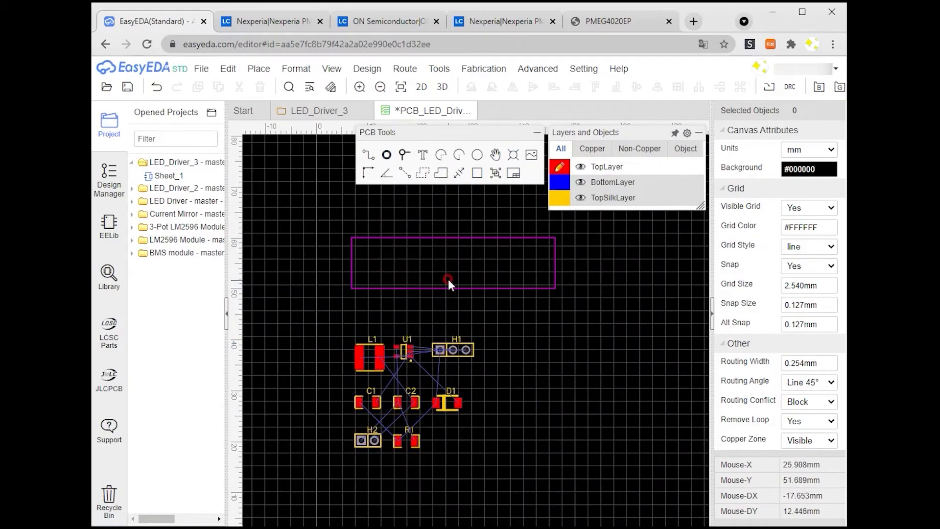
pyautogui.moveTo(453, 350); pyautogui.dragTo(363, 263)
pyautogui.click(491, 87)
pyautogui.moveTo(367, 440); pyautogui.dragTo(544, 261)
pyautogui.click(492, 87)
# Step: Move the remaining footprints inside the board outline
pyautogui.scroll(2, 385, 289)
pyautogui.moveTo(422, 497); pyautogui.dragTo(511, 337)
pyautogui.moveTo(411, 376); pyautogui.dragTo(465, 252)
pyautogui.moveTo(364, 385); pyautogui.dragTo(536, 272)
pyautogui.moveTo(470, 443); pyautogui.dragTo(448, 321)
pyautogui.moveTo(414, 445); pyautogui.dragTo(463, 378)
pyautogui.moveTo(362, 445); pyautogui.dragTo(418, 276)
pyautogui.scroll(3, 420, 277)
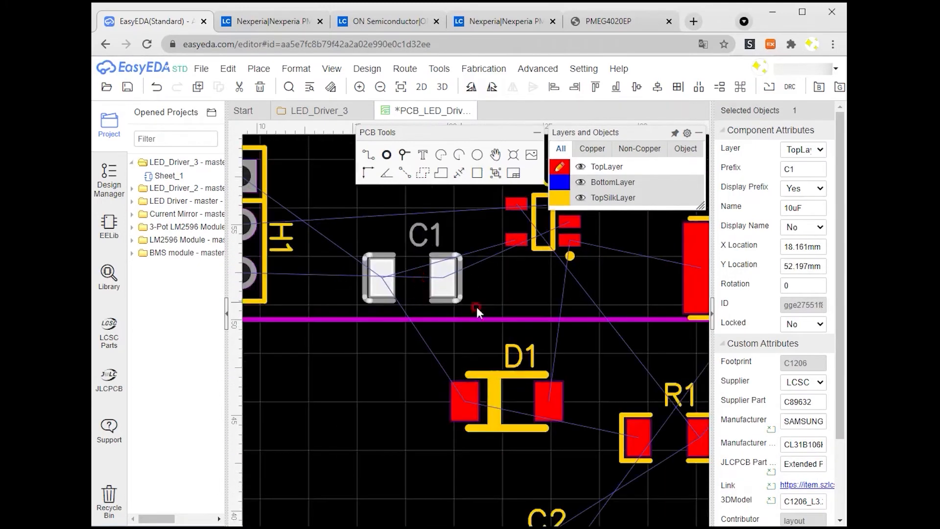
pyautogui.scroll(2, 453, 308)
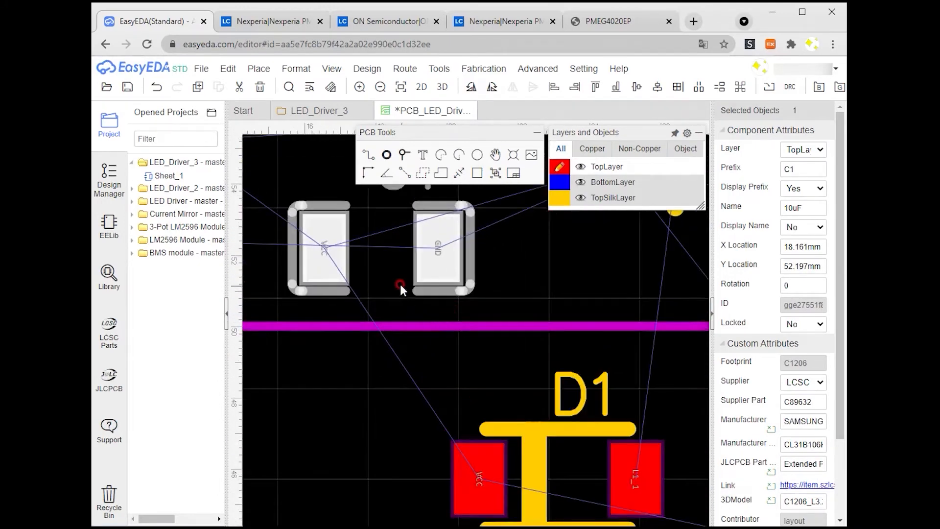
# Step: Rotate C1 upright and place it beside header H1
pyautogui.moveTo(380, 272); pyautogui.dragTo(608, 406, button='right')
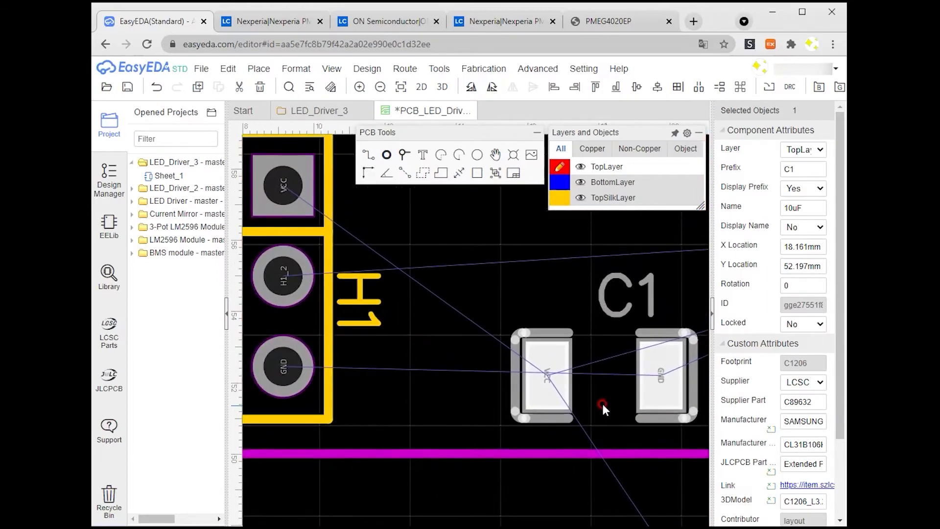
pyautogui.moveTo(555, 376); pyautogui.dragTo(507, 256)
pyautogui.click(493, 88)
pyautogui.moveTo(613, 358); pyautogui.dragTo(501, 373, button='right')
pyautogui.moveTo(452, 357); pyautogui.dragTo(461, 316)
pyautogui.moveTo(606, 319); pyautogui.dragTo(509, 373, button='right')
pyautogui.scroll(-1, 508, 373)
# Step: Rotate U1 to 270° and place it beside C1
pyautogui.click(569, 377)
pyautogui.click(492, 87)
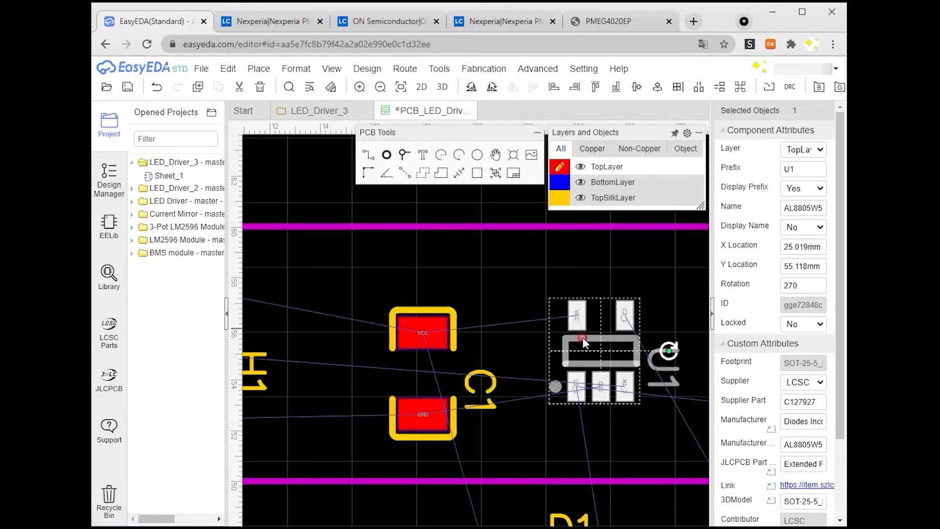
pyautogui.scroll(-4, 465, 370)
pyautogui.moveTo(531, 414); pyautogui.dragTo(455, 416, button='right')
pyautogui.moveTo(371, 377); pyautogui.dragTo(356, 365)
pyautogui.moveTo(427, 365); pyautogui.dragTo(415, 363)
pyautogui.scroll(2, 405, 422)
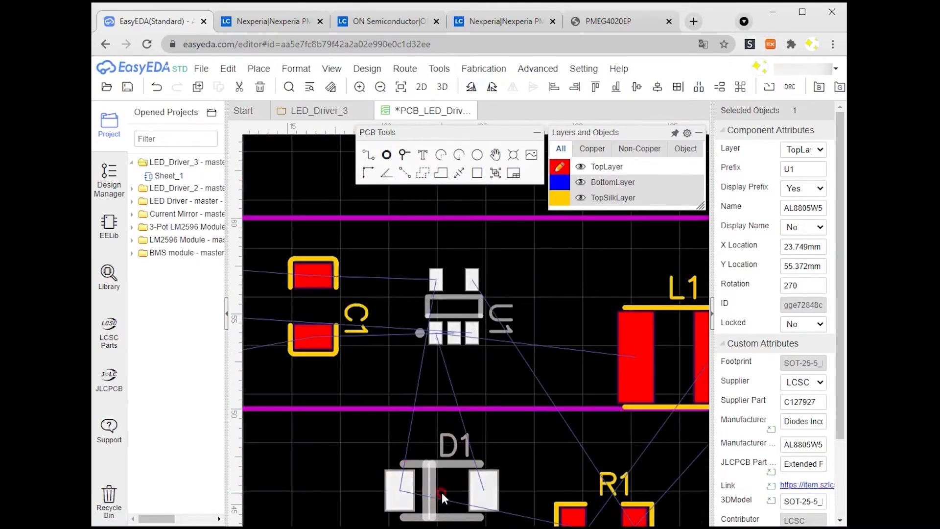
# Step: Rotate diode D1 and place it beside U1
pyautogui.moveTo(431, 488); pyautogui.dragTo(417, 374)
pyautogui.scroll(1, 418, 374)
pyautogui.moveTo(449, 376); pyautogui.dragTo(554, 385)
pyautogui.click(492, 87)
pyautogui.moveTo(524, 420); pyautogui.dragTo(602, 341)
# Step: Rotate inductor L1 and place it beside D1
pyautogui.scroll(-2, 602, 343)
pyautogui.moveTo(703, 410); pyautogui.dragTo(464, 437, button='right')
pyautogui.moveTo(401, 507); pyautogui.dragTo(502, 315)
pyautogui.scroll(3, 478, 320)
pyautogui.click(468, 277)
pyautogui.click(491, 87)
pyautogui.moveTo(564, 285); pyautogui.dragTo(582, 307)
pyautogui.moveTo(581, 308); pyautogui.dragTo(438, 301, button='right')
# Step: Place resistor R1 above L1 near the board's H2 end
pyautogui.click(471, 88)
pyautogui.moveTo(415, 291); pyautogui.dragTo(270, 269)
pyautogui.moveTo(270, 269); pyautogui.dragTo(431, 336, button='right')
pyautogui.scroll(-2, 431, 336)
pyautogui.scroll(-2, 374, 384)
pyautogui.moveTo(374, 384); pyautogui.dragTo(521, 269)
pyautogui.scroll(3, 520, 269)
pyautogui.moveTo(391, 415); pyautogui.dragTo(372, 256)
# Step: Rotate C2 to 270° and place it beside header H2
pyautogui.click(491, 88)
pyautogui.moveTo(437, 352); pyautogui.dragTo(705, 333, button='right')
pyautogui.scroll(-4, 706, 333)
pyautogui.scroll(4, 471, 324)
pyautogui.moveTo(471, 324); pyautogui.dragTo(452, 289, button='right')
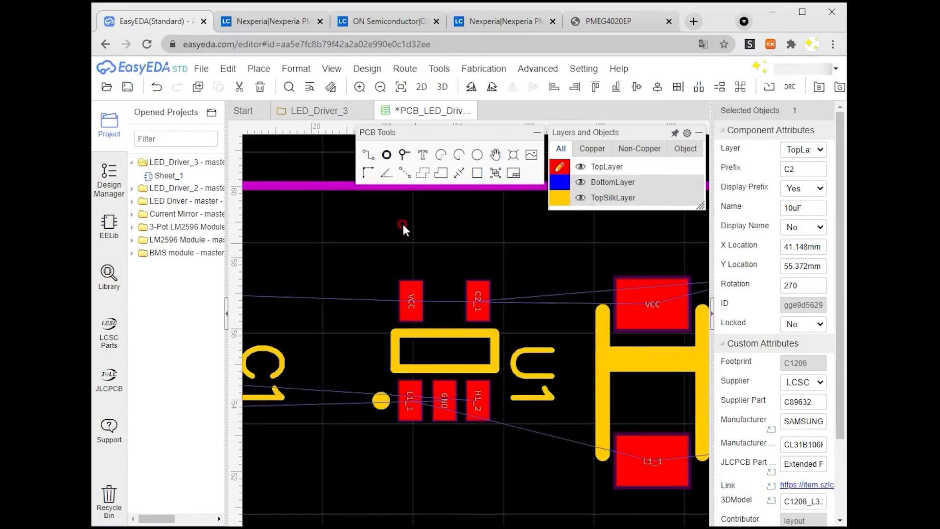
# Step: Check the schematic and nudge all footprints into a compact row inside the board outline
pyautogui.click(320, 111)
pyautogui.click(425, 110)
pyautogui.moveTo(537, 316); pyautogui.dragTo(405, 311, button='right')
pyautogui.moveTo(551, 448); pyautogui.dragTo(426, 450, button='right')
pyautogui.scroll(-5, 471, 340)
pyautogui.scroll(-4, 483, 354)
pyautogui.moveTo(360, 333); pyautogui.dragTo(351, 333)
pyautogui.moveTo(411, 342); pyautogui.dragTo(396, 342)
pyautogui.moveTo(451, 347); pyautogui.dragTo(480, 326)
pyautogui.moveTo(500, 371); pyautogui.dragTo(497, 368)
pyautogui.scroll(6, 497, 369)
pyautogui.scroll(-2, 477, 381)
pyautogui.moveTo(471, 283); pyautogui.dragTo(471, 280)
pyautogui.moveTo(471, 350); pyautogui.dragTo(471, 348)
pyautogui.moveTo(552, 319); pyautogui.dragTo(543, 317)
pyautogui.moveTo(442, 389); pyautogui.dragTo(554, 406, button='right')
pyautogui.scroll(-2, 447, 412)
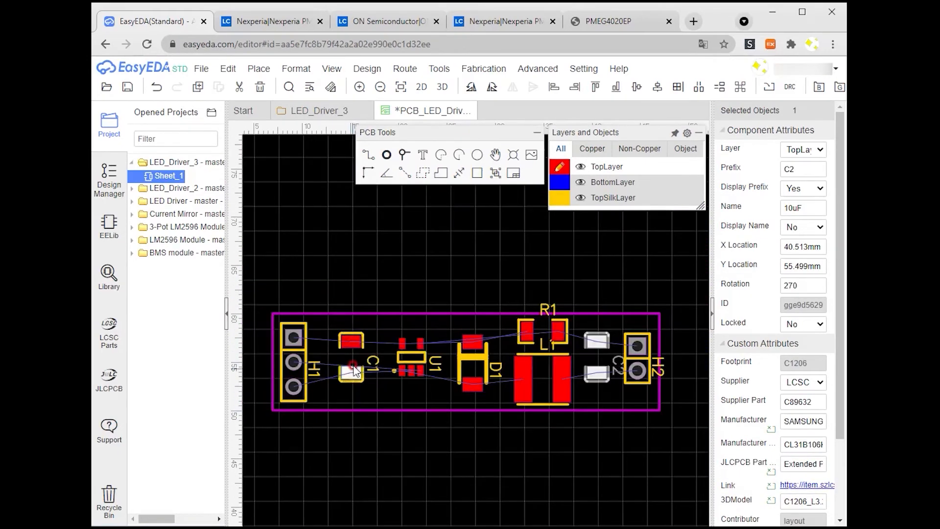
# Step: Zoom in to inspect the footprint placement along the board
pyautogui.scroll(7, 355, 371)
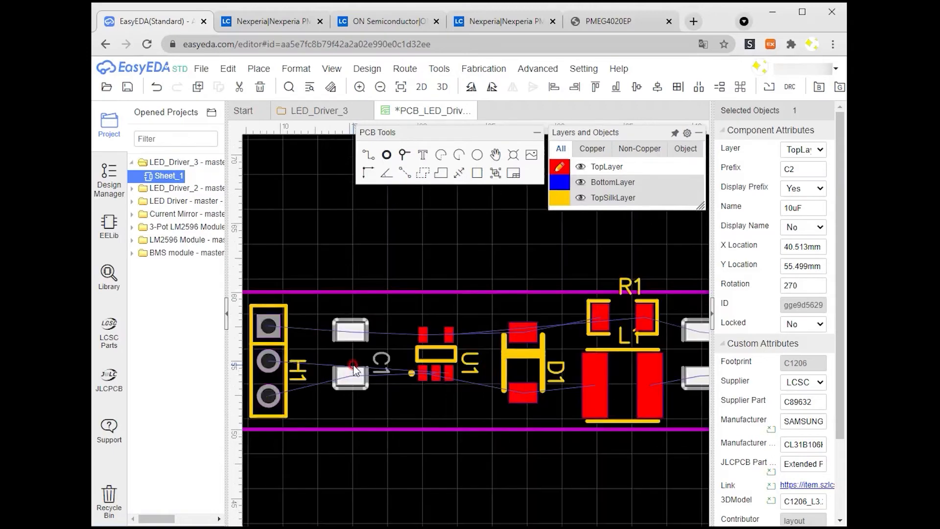
pyautogui.scroll(-2, 313, 348)
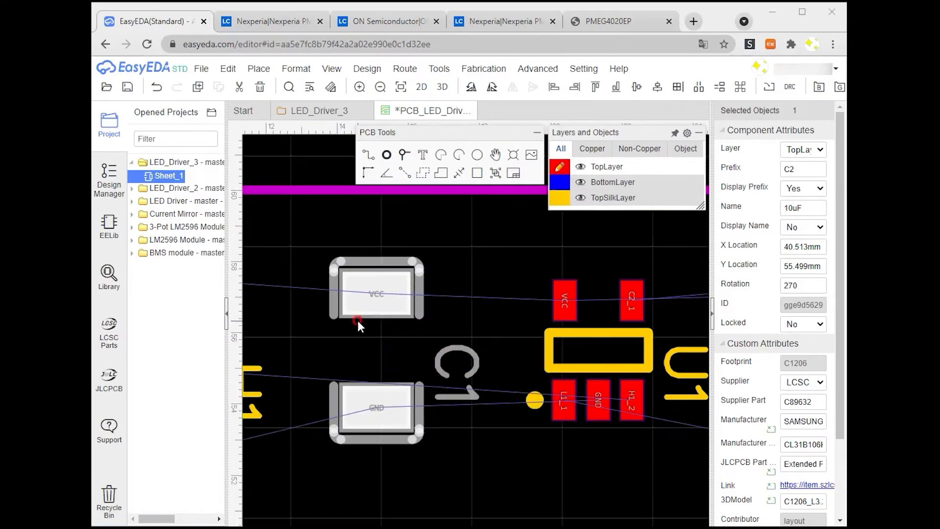
pyautogui.scroll(-1, 359, 320)
pyautogui.scroll(-1, 363, 328)
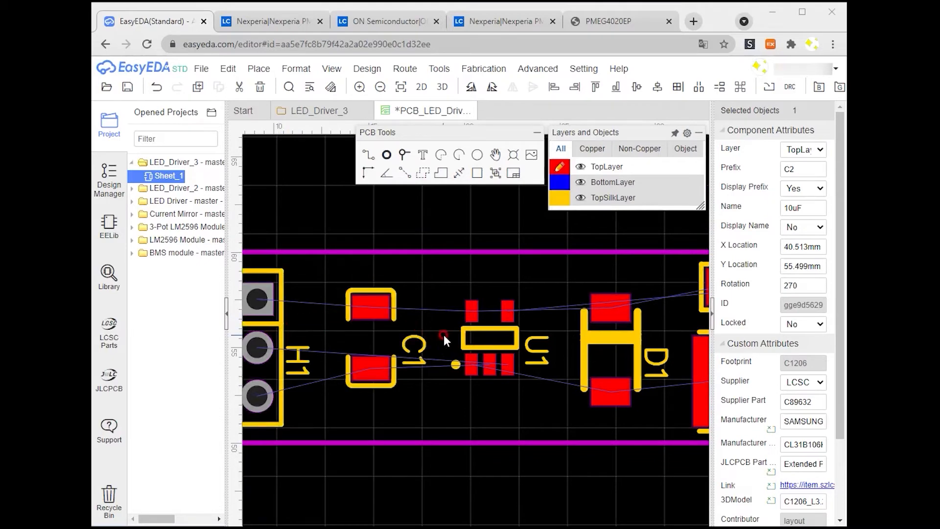
pyautogui.scroll(4, 563, 300)
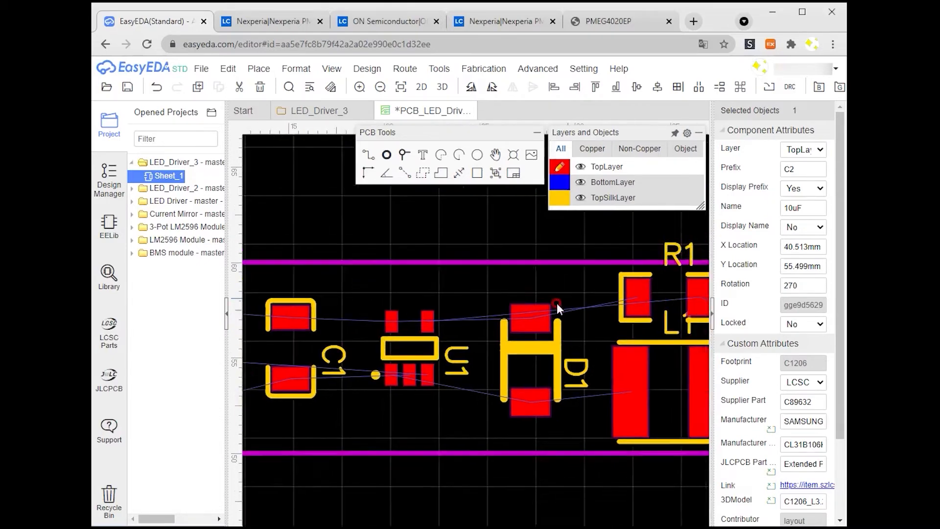
pyautogui.scroll(-2, 469, 349)
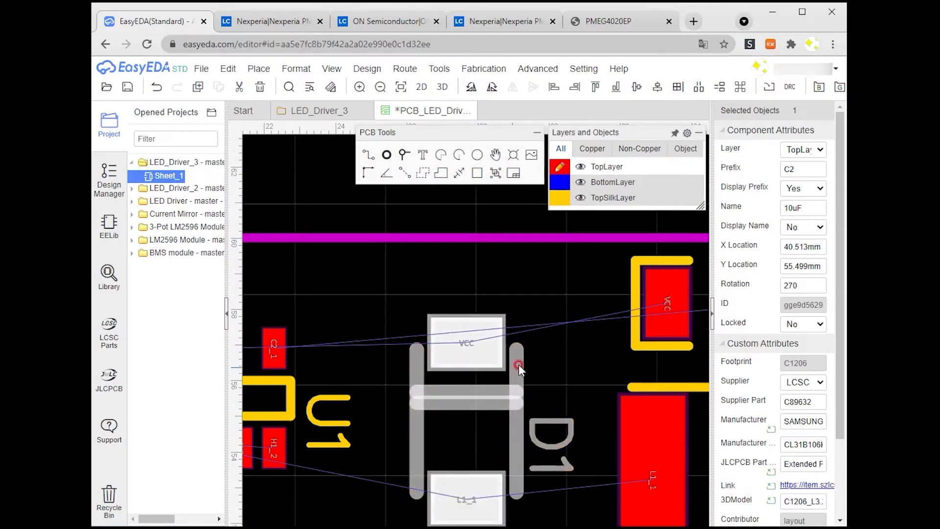
# Step: Pan and zoom along the board to examine the pad positions of D1, U1, C1 and H1
pyautogui.moveTo(555, 351)
pyautogui.mouseDown(button='right')
pyautogui.moveTo(474, 358)
pyautogui.moveTo(550, 368)
pyautogui.mouseUp(button='right')
pyautogui.moveTo(419, 388); pyautogui.dragTo(443, 338, button='right')
pyautogui.click(356, 339)
pyautogui.moveTo(430, 383); pyautogui.dragTo(333, 349, button='right')
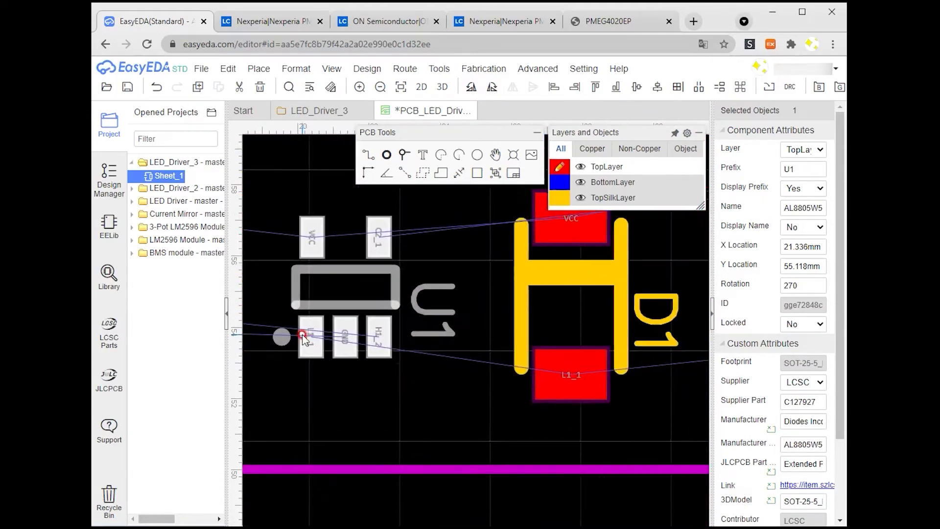
pyautogui.scroll(2, 328, 348)
pyautogui.moveTo(504, 381); pyautogui.dragTo(383, 369, button='right')
pyautogui.moveTo(652, 387); pyautogui.dragTo(357, 399, button='right')
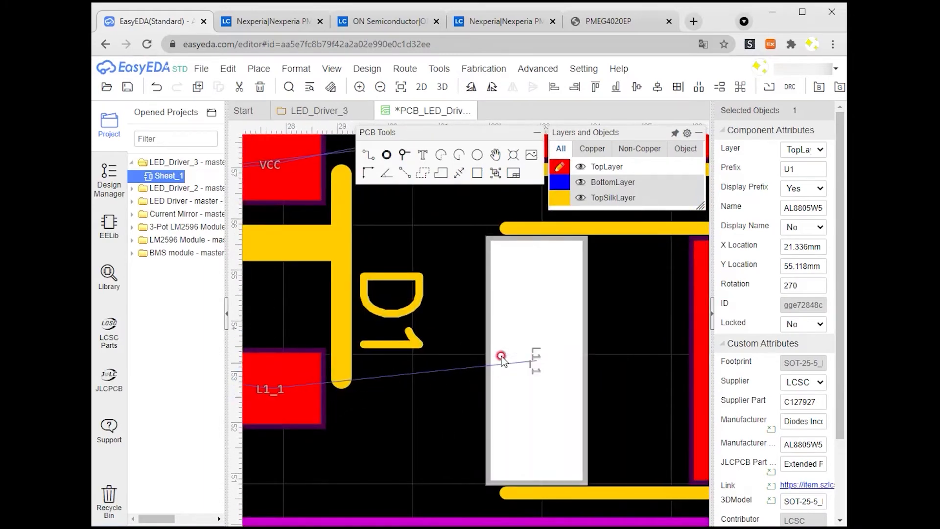
pyautogui.scroll(-4, 352, 383)
pyautogui.moveTo(320, 396); pyautogui.dragTo(626, 394, button='right')
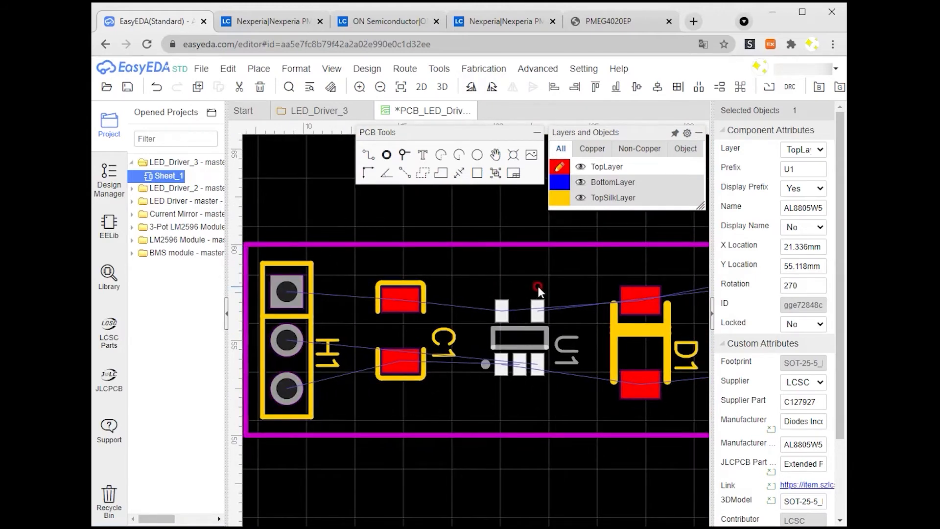
pyautogui.scroll(-2, 562, 299)
pyautogui.moveTo(571, 294); pyautogui.dragTo(519, 313, button='right')
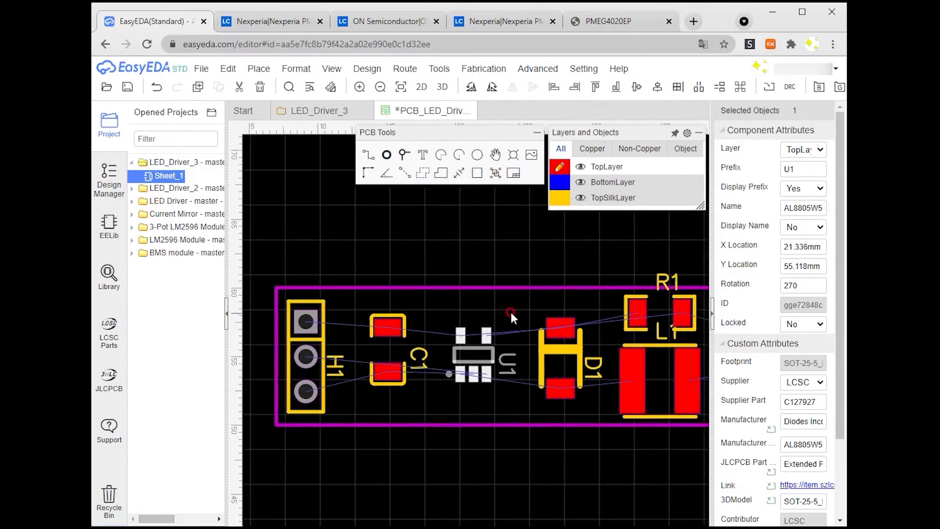
# Step: Draw a top-layer solid copper region joining the VCC pads of H1, C1, U1 and D1
pyautogui.click(440, 175)
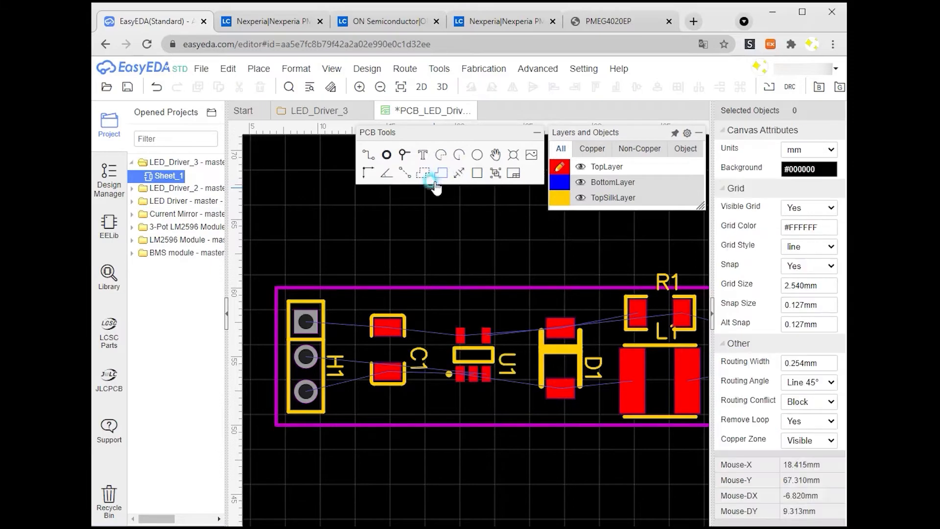
pyautogui.scroll(1, 290, 306)
pyautogui.click(294, 304)
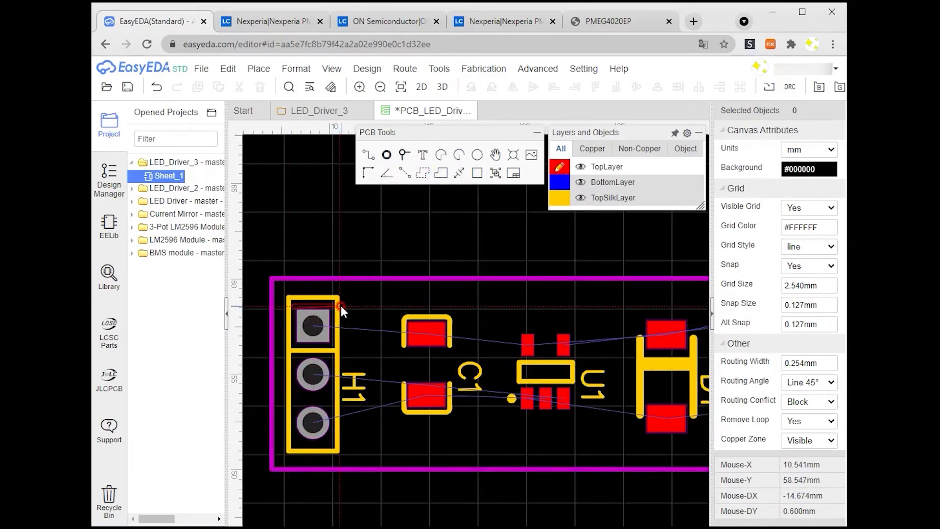
pyautogui.click(309, 290)
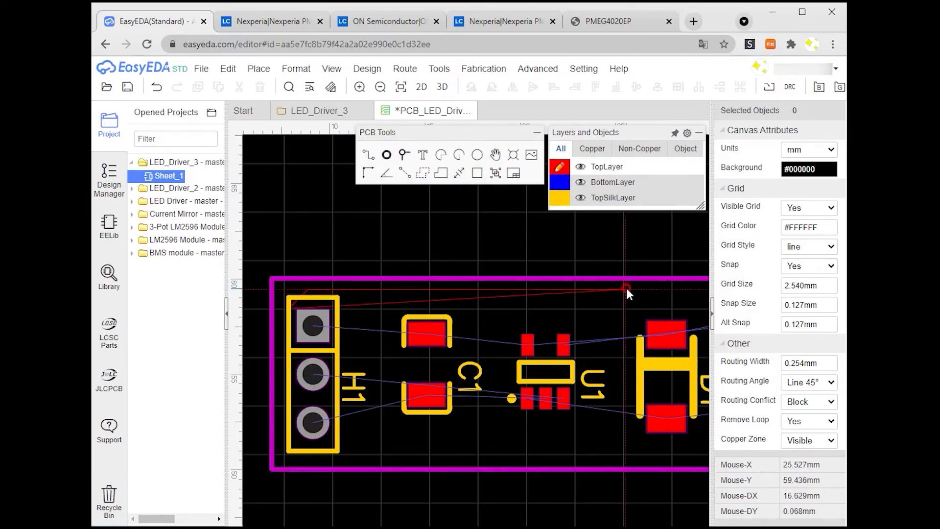
pyautogui.moveTo(627, 287); pyautogui.dragTo(451, 305, button='right')
pyautogui.scroll(3, 611, 308)
pyautogui.click(627, 297)
pyautogui.click(625, 425)
pyautogui.click(375, 425)
pyautogui.click(365, 469)
pyautogui.moveTo(388, 465); pyautogui.dragTo(609, 426, button='right')
pyautogui.click(467, 429)
pyautogui.click(446, 409)
pyautogui.moveTo(446, 411); pyautogui.dragTo(611, 416, button='right')
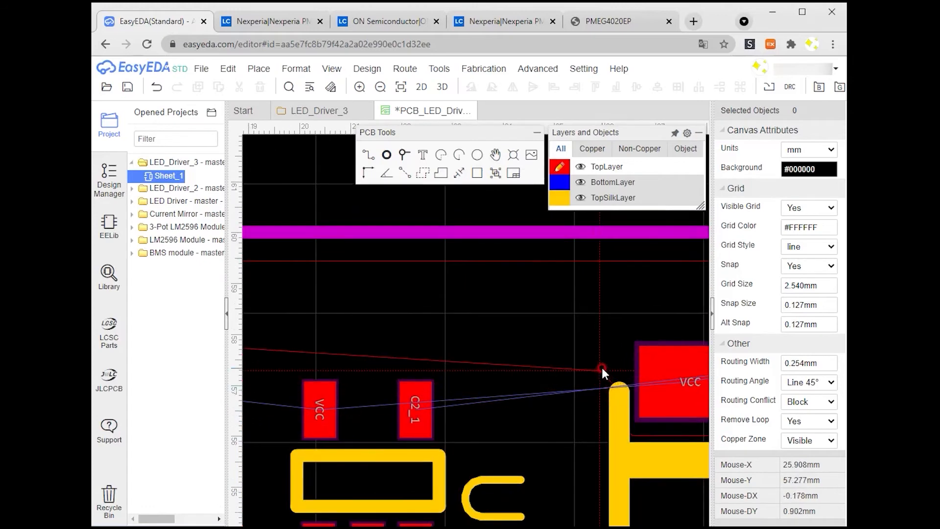
pyautogui.click(595, 359)
pyautogui.click(349, 370)
pyautogui.click(349, 435)
pyautogui.moveTo(323, 443); pyautogui.dragTo(605, 438, button='right')
pyautogui.moveTo(326, 431); pyautogui.dragTo(609, 427, button='right')
pyautogui.click(526, 406)
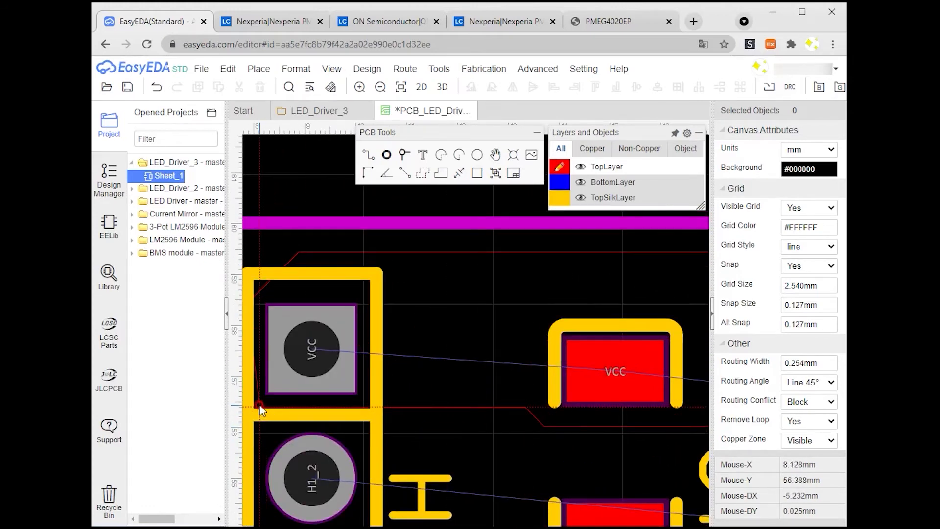
pyautogui.click(249, 393)
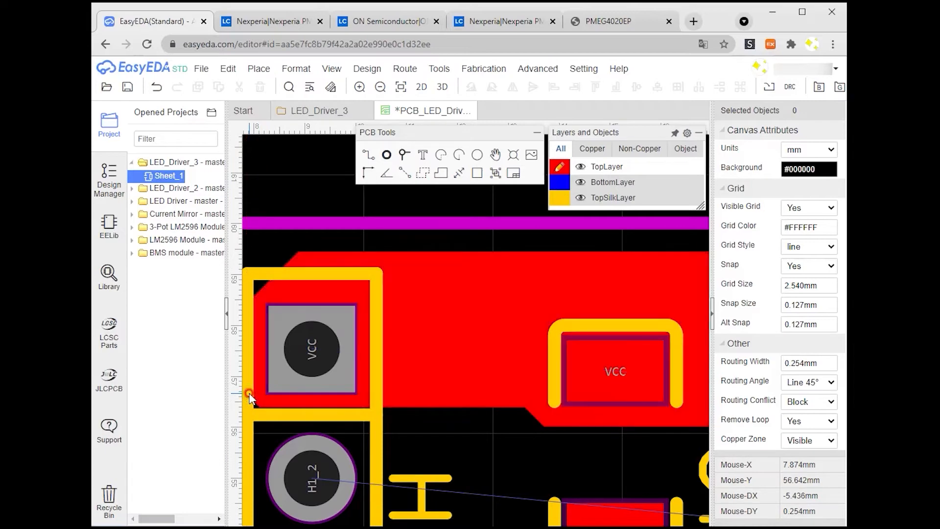
# Step: Draw a second solid copper region linking the L1_1 pads of U1, D1 and inductor L1
pyautogui.scroll(-2, 420, 369)
pyautogui.moveTo(598, 377); pyautogui.dragTo(384, 326, button='right')
pyautogui.scroll(-1, 394, 369)
pyautogui.click(442, 178)
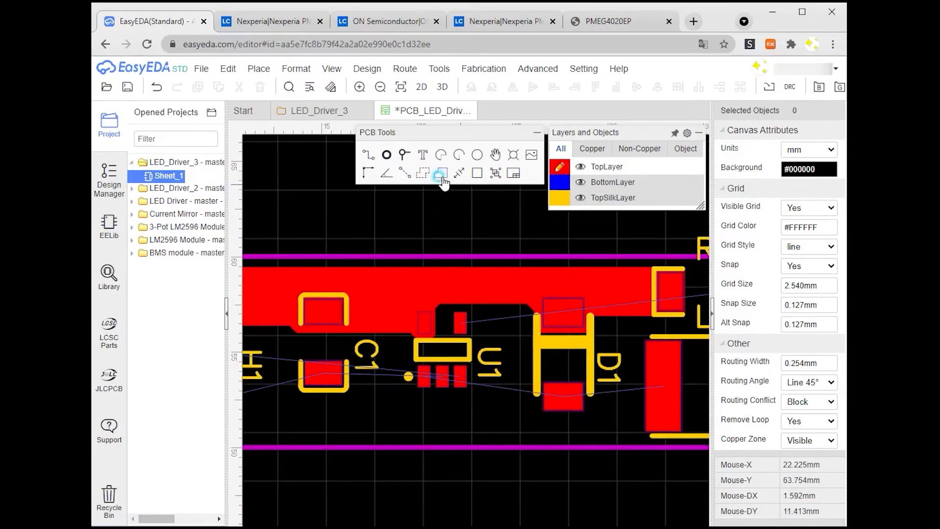
pyautogui.click(686, 367)
pyautogui.moveTo(686, 367); pyautogui.dragTo(560, 370, button='right')
pyautogui.scroll(2, 560, 437)
pyautogui.click(558, 441)
pyautogui.moveTo(341, 443); pyautogui.dragTo(601, 448, button='right')
pyautogui.click(422, 429)
pyautogui.click(427, 255)
pyautogui.click(465, 261)
pyautogui.click(472, 338)
pyautogui.moveTo(529, 338); pyautogui.dragTo(314, 329, button='right')
pyautogui.click(523, 318)
pyautogui.click(539, 285)
pyautogui.moveTo(629, 281); pyautogui.dragTo(408, 287, button='right')
pyautogui.scroll(-2, 504, 237)
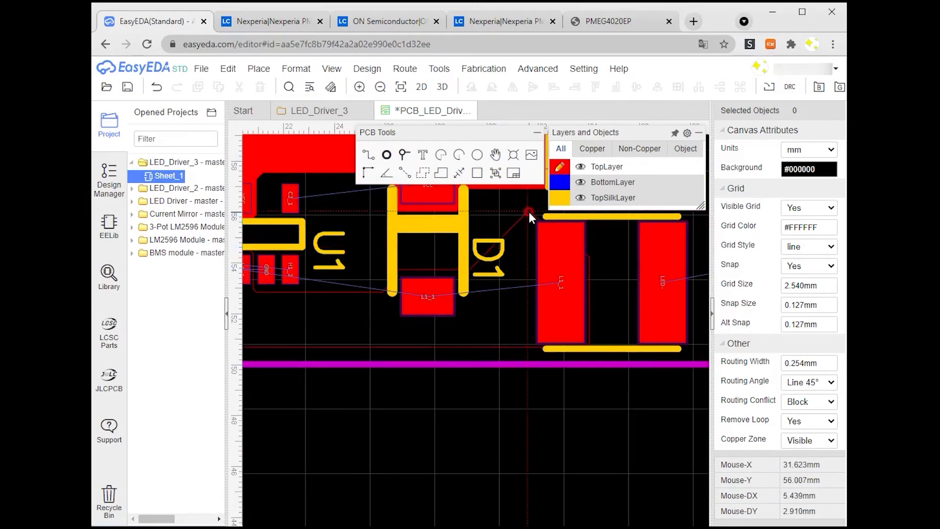
pyautogui.click(590, 219)
pyautogui.rightClick(590, 219)
# Step: Draw a third solid copper region joining the C2_1 pads of L1, R1, C2 and header H2
pyautogui.scroll(1, 309, 311)
pyautogui.moveTo(309, 311); pyautogui.dragTo(378, 318, button='right')
pyautogui.moveTo(651, 320); pyautogui.dragTo(440, 337, button='right')
pyautogui.moveTo(638, 291); pyautogui.dragTo(434, 335, button='right')
pyautogui.scroll(-2, 436, 336)
pyautogui.scroll(3, 453, 272)
pyautogui.moveTo(705, 263); pyautogui.dragTo(528, 335, button='right')
pyautogui.scroll(-1, 528, 336)
pyautogui.click(445, 175)
pyautogui.click(661, 298)
pyautogui.click(654, 382)
pyautogui.click(567, 375)
pyautogui.click(558, 357)
pyautogui.click(401, 334)
pyautogui.click(296, 322)
pyautogui.click(300, 235)
pyautogui.click(529, 298)
pyautogui.click(660, 300)
pyautogui.rightClick(659, 300)
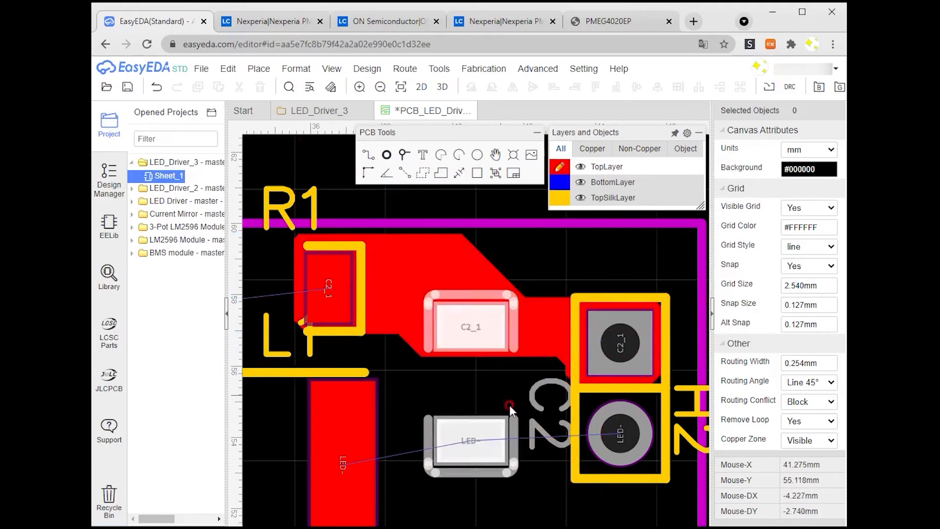
# Step: Draw a fourth solid copper region joining the LED- pads of L1, C2 and header H2
pyautogui.moveTo(433, 329); pyautogui.dragTo(429, 227, button='right')
pyautogui.click(441, 173)
pyautogui.click(300, 275)
pyautogui.click(302, 457)
pyautogui.click(386, 449)
pyautogui.click(408, 377)
pyautogui.click(661, 363)
pyautogui.click(643, 296)
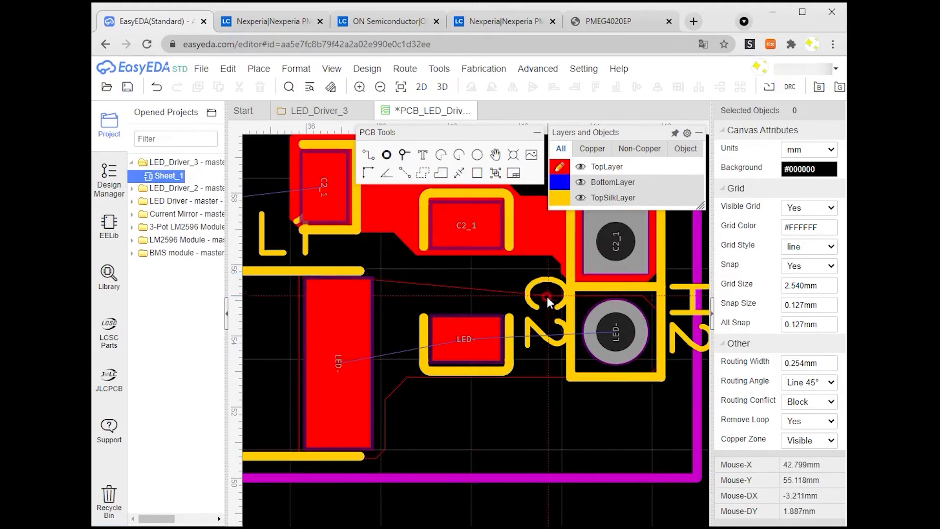
pyautogui.click(428, 280)
pyautogui.rightClick(427, 280)
# Step: Route a track from U1's C2_1 pin to R1's pad, passing along the bottom layer through vias
pyautogui.scroll(-4, 414, 363)
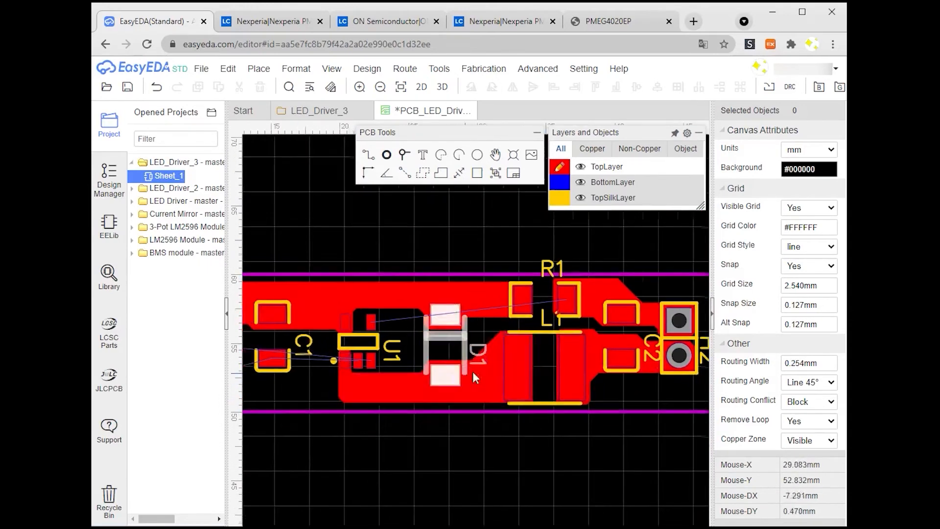
pyautogui.scroll(3, 521, 306)
pyautogui.moveTo(571, 292); pyautogui.dragTo(319, 404, button='right')
pyautogui.moveTo(396, 378); pyautogui.dragTo(482, 344, button='right')
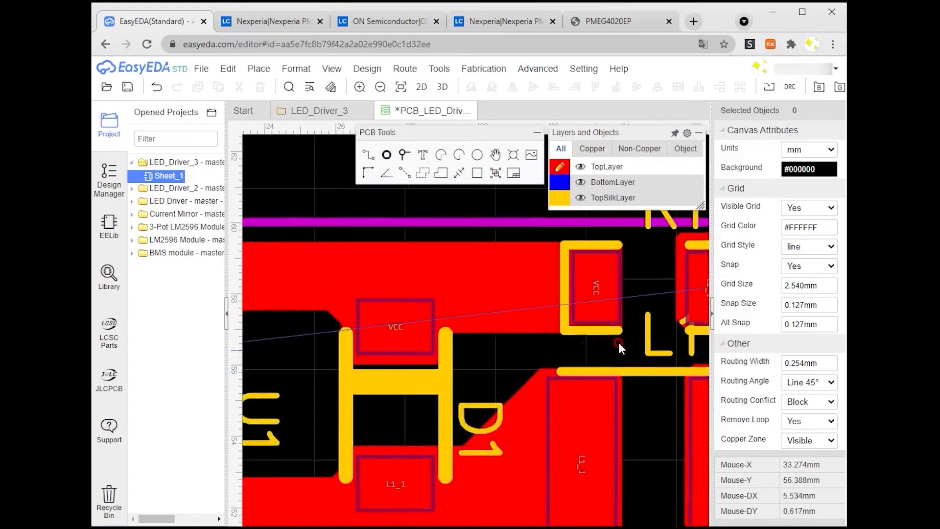
pyautogui.moveTo(590, 353); pyautogui.dragTo(683, 324, button='right')
pyautogui.moveTo(364, 388); pyautogui.dragTo(448, 346, button='right')
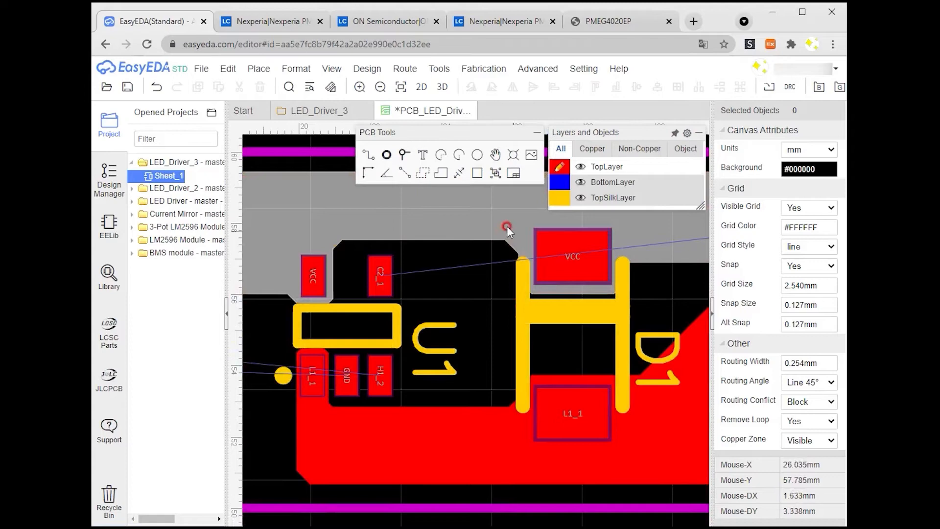
pyautogui.click(398, 155)
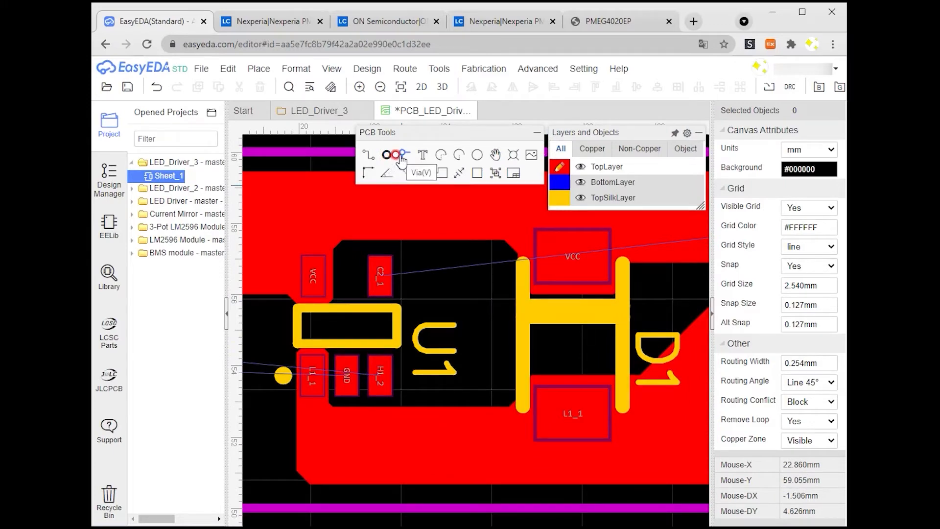
pyautogui.click(368, 154)
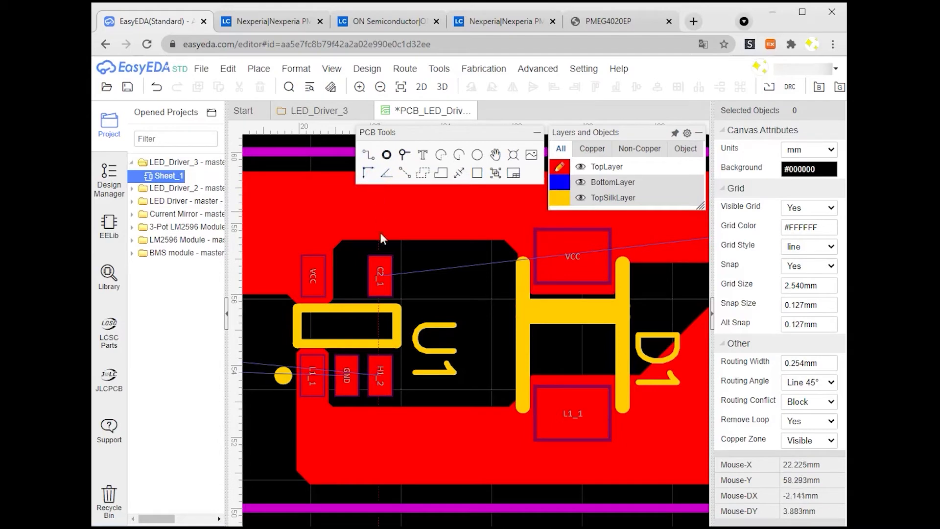
pyautogui.click(381, 274)
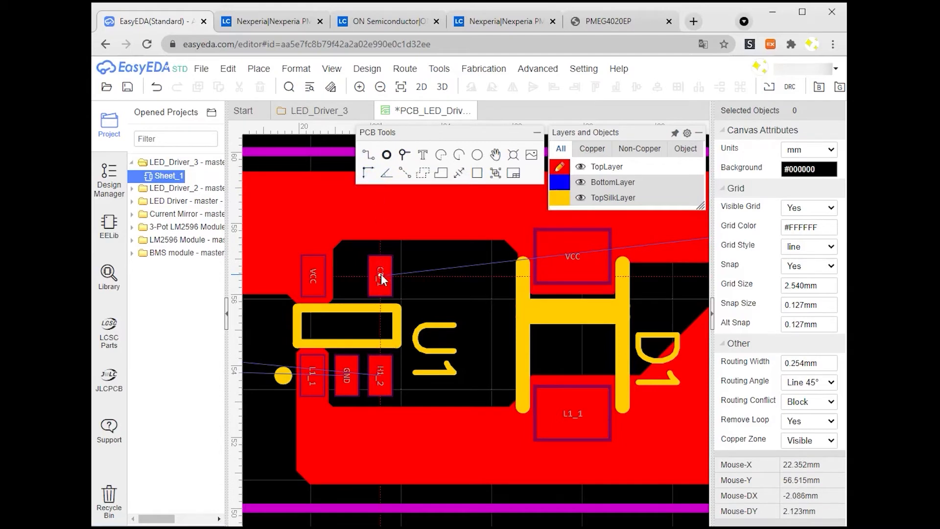
pyautogui.click(382, 275)
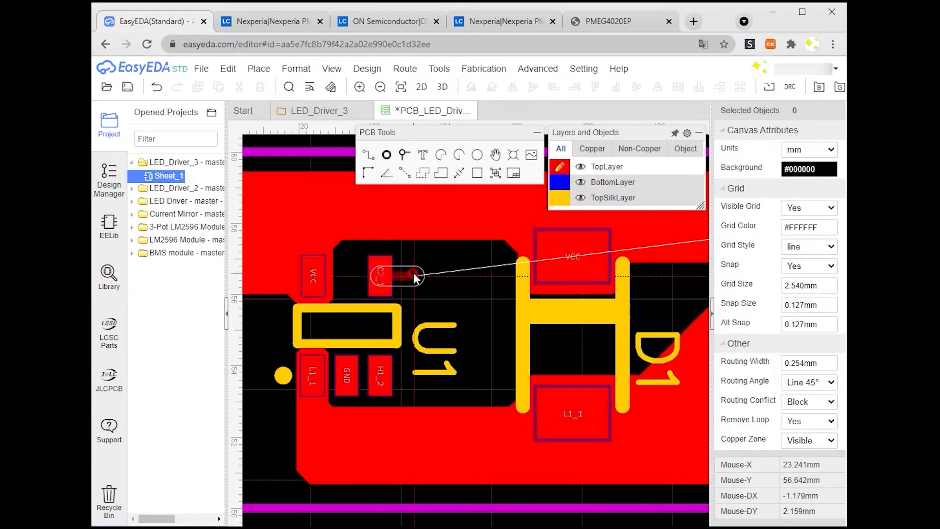
pyautogui.click(413, 272)
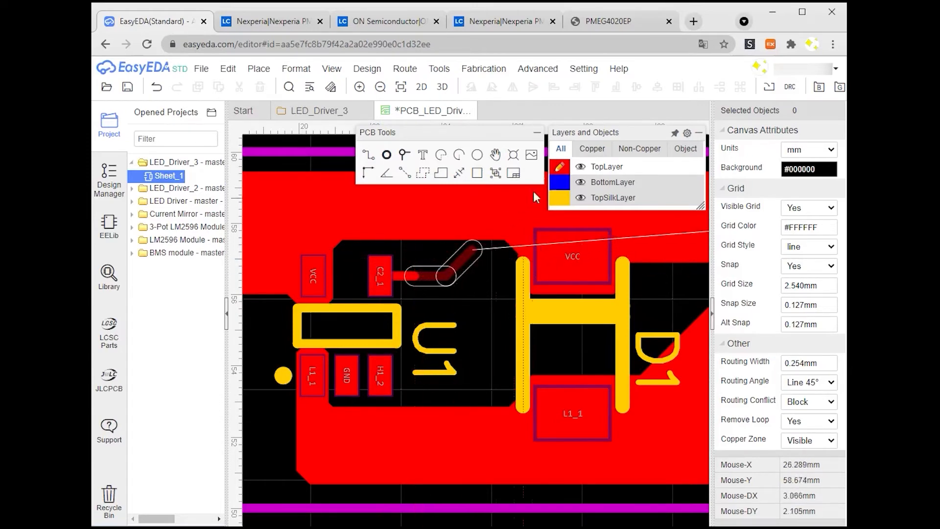
pyautogui.click(558, 184)
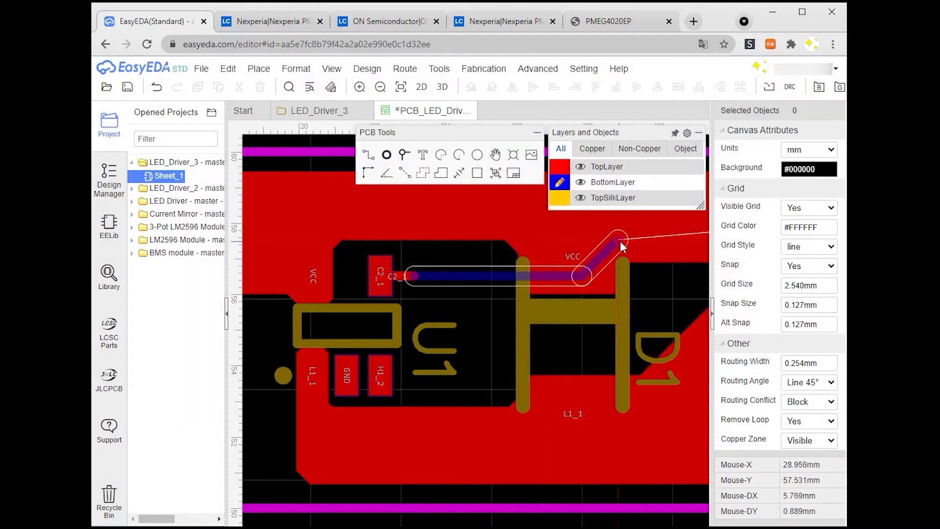
pyautogui.moveTo(622, 250); pyautogui.dragTo(416, 298, button='right')
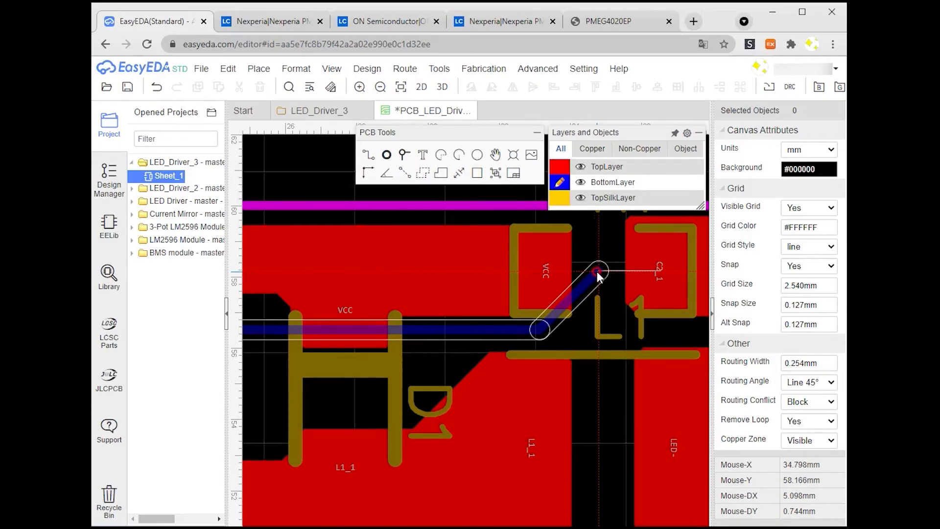
pyautogui.click(598, 273)
pyautogui.click(560, 169)
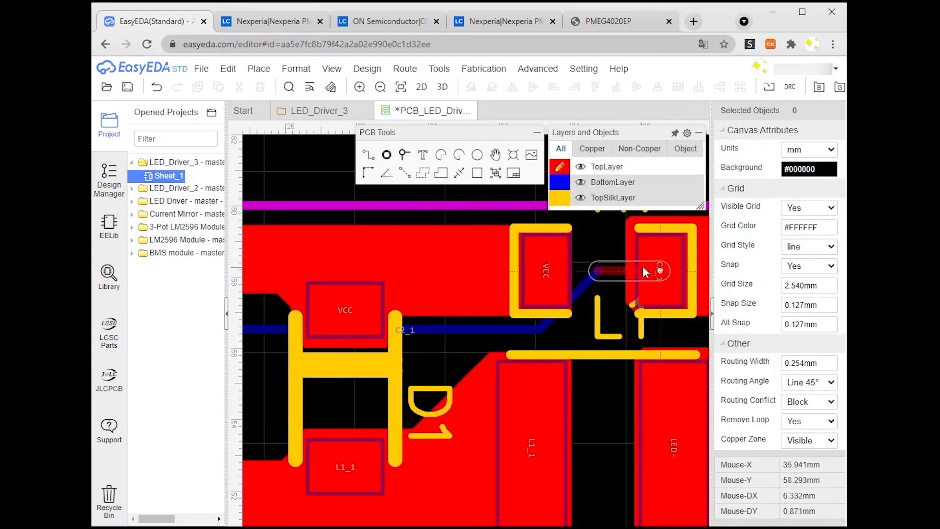
pyautogui.click(652, 266)
# Step: Route the H1_2 net from header H1 along the bottom layer to U1's H1_2 pin through a via
pyautogui.scroll(-2, 600, 337)
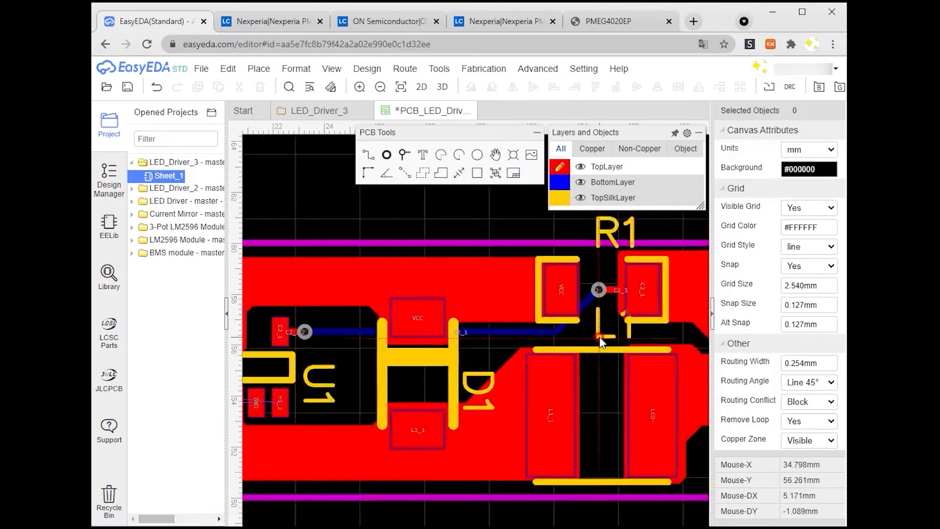
pyautogui.scroll(-1, 600, 336)
pyautogui.scroll(3, 440, 350)
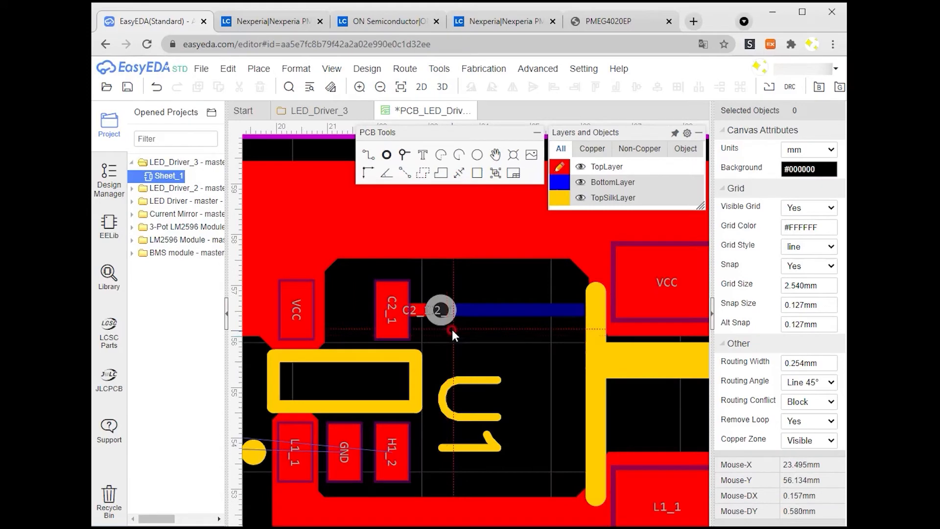
pyautogui.scroll(-3, 428, 345)
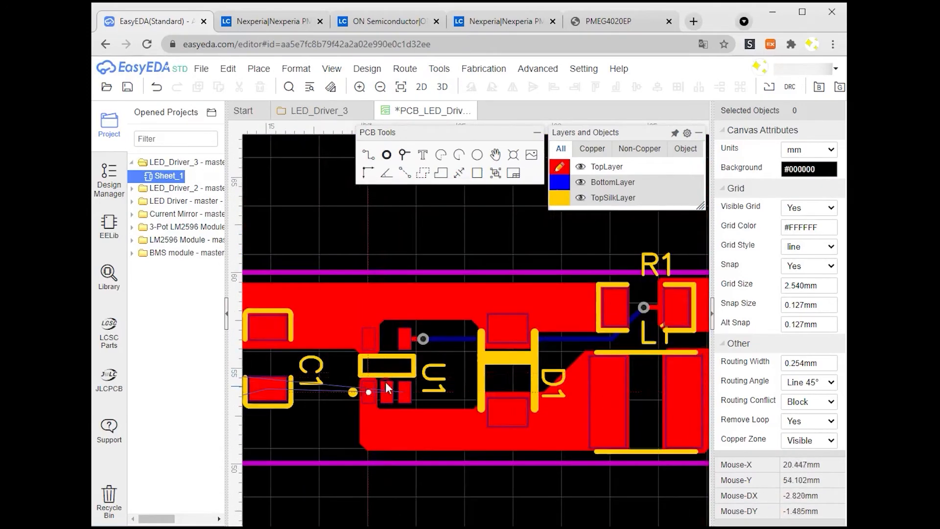
pyautogui.moveTo(366, 386); pyautogui.dragTo(637, 368, button='right')
pyautogui.scroll(3, 423, 369)
pyautogui.moveTo(547, 324); pyautogui.dragTo(420, 340, button='right')
pyautogui.moveTo(615, 354); pyautogui.dragTo(646, 346, button='right')
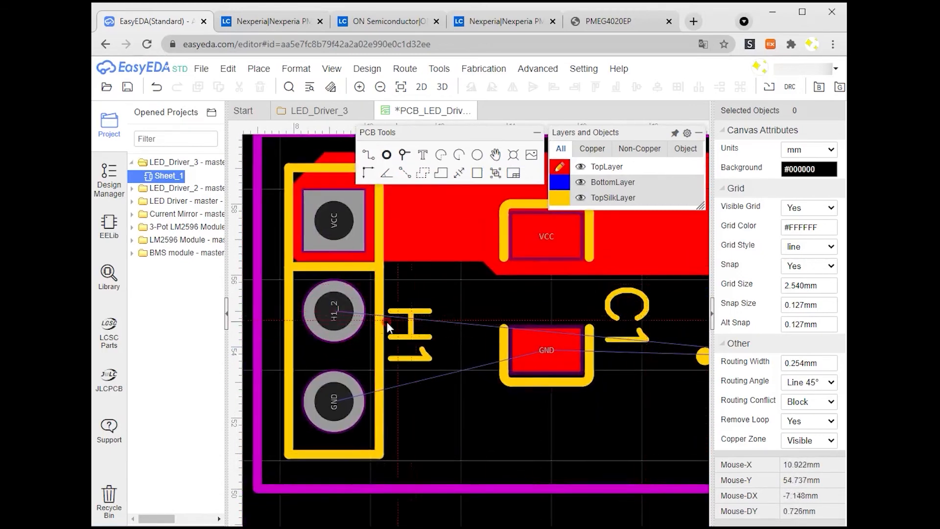
pyautogui.click(557, 189)
pyautogui.click(334, 312)
pyautogui.click(372, 347)
pyautogui.moveTo(649, 363); pyautogui.dragTo(457, 378, button='right')
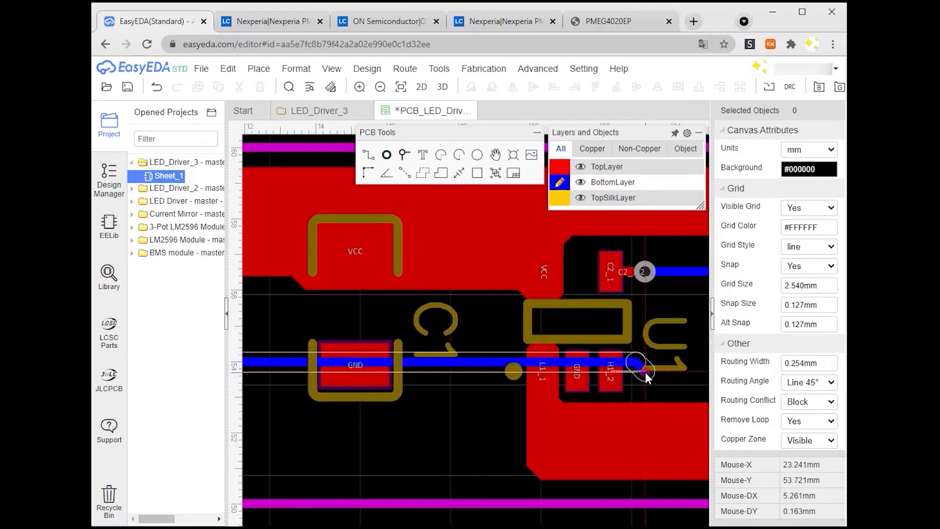
pyautogui.click(560, 167)
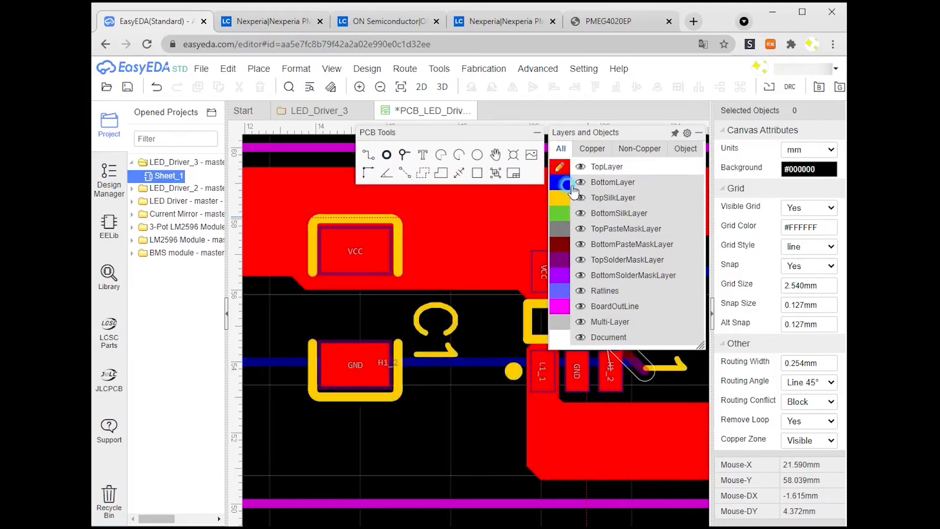
pyautogui.click(613, 369)
# Step: Zoom out to review the whole routed board
pyautogui.scroll(-2, 617, 373)
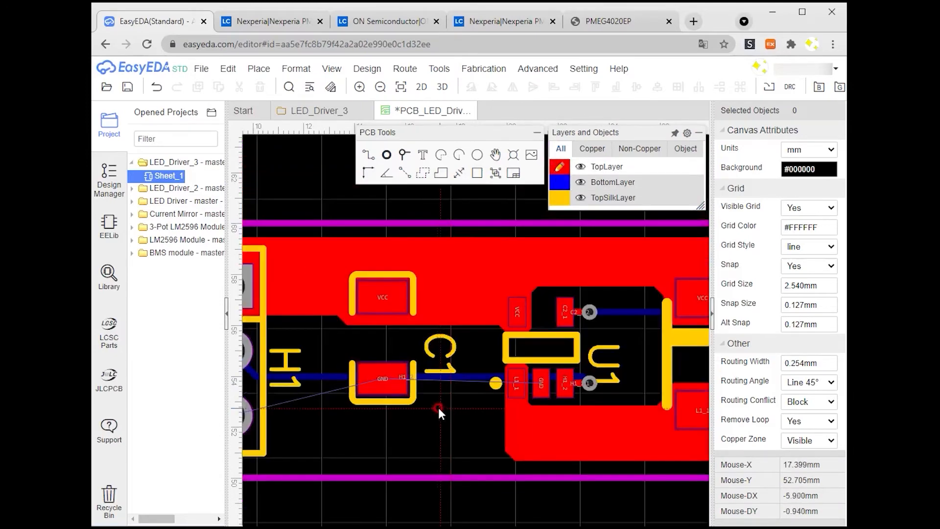
pyautogui.scroll(-1, 416, 416)
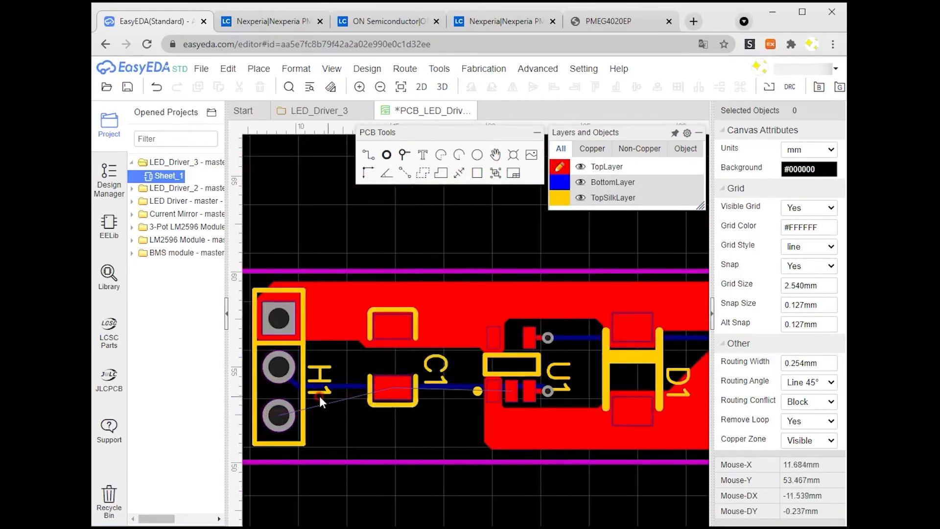
pyautogui.scroll(3, 289, 432)
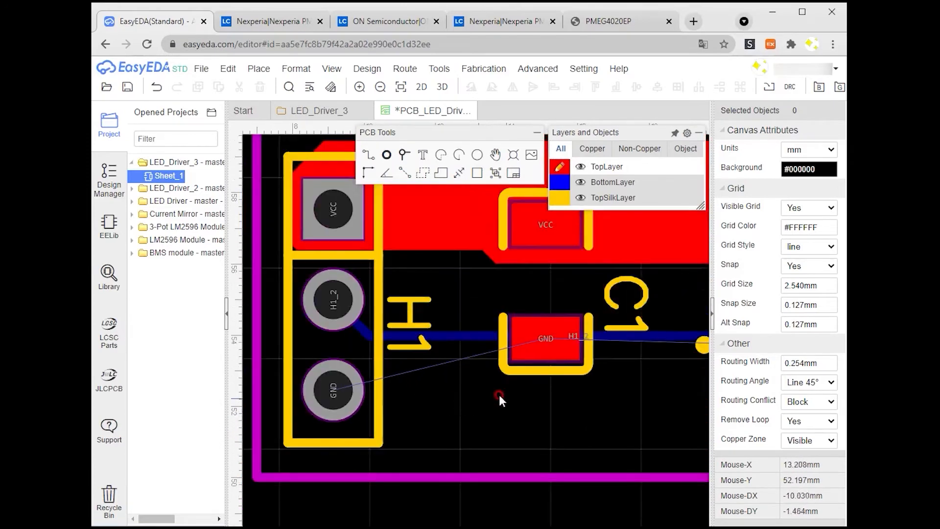
pyautogui.scroll(-6, 472, 399)
pyautogui.moveTo(335, 361); pyautogui.dragTo(413, 345, button='right')
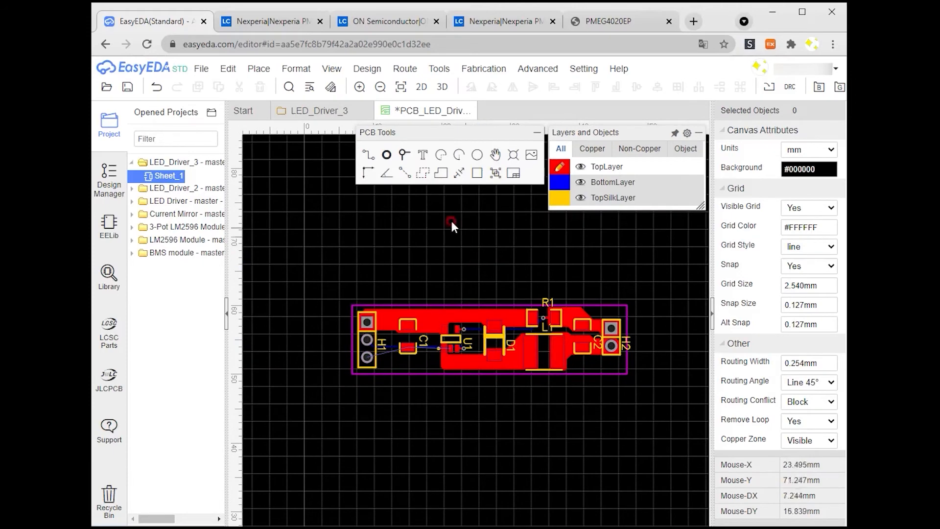
# Step: Draw a GND copper region on the top layer as a rectangle enclosing the whole board outline
pyautogui.click(346, 311)
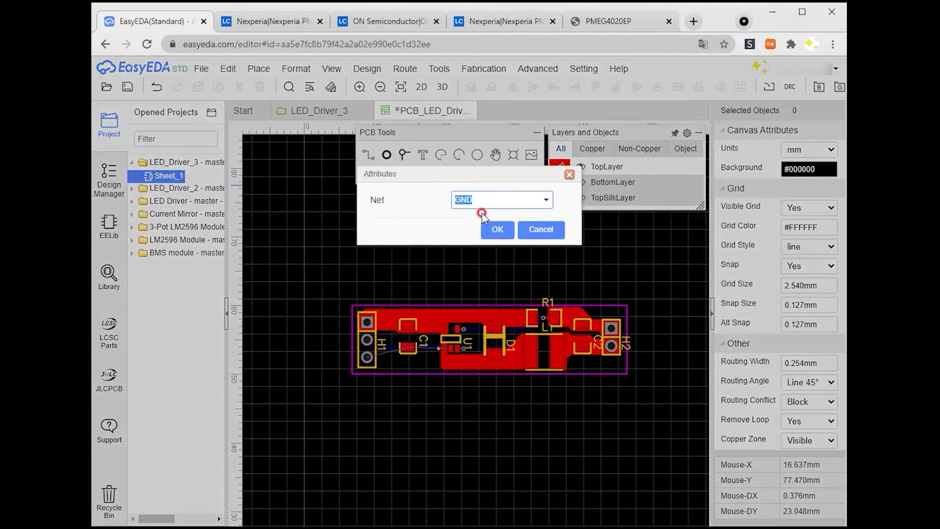
pyautogui.click(547, 199)
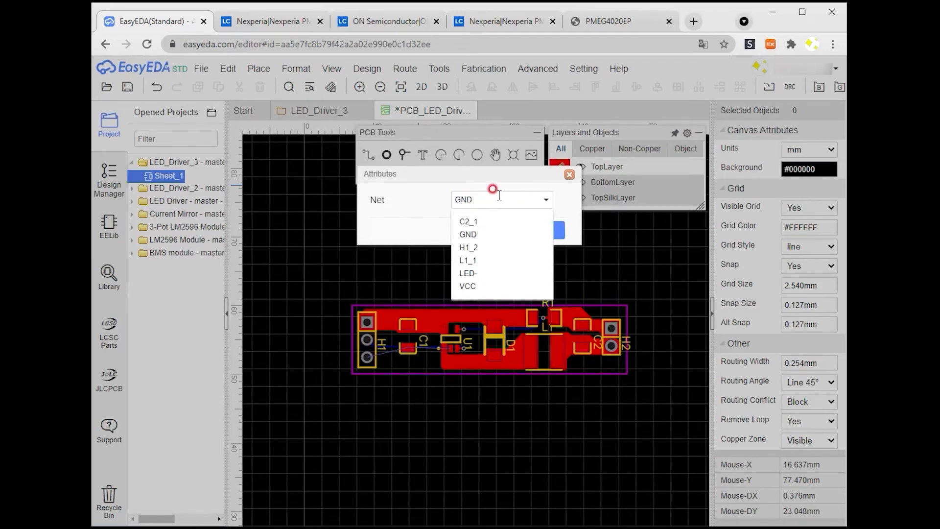
pyautogui.click(525, 200)
pyautogui.click(515, 227)
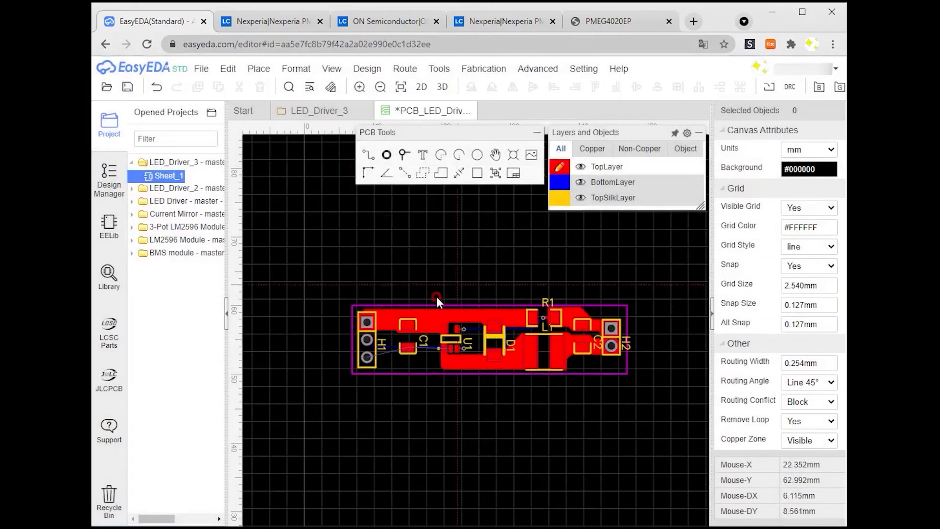
pyautogui.click(343, 297)
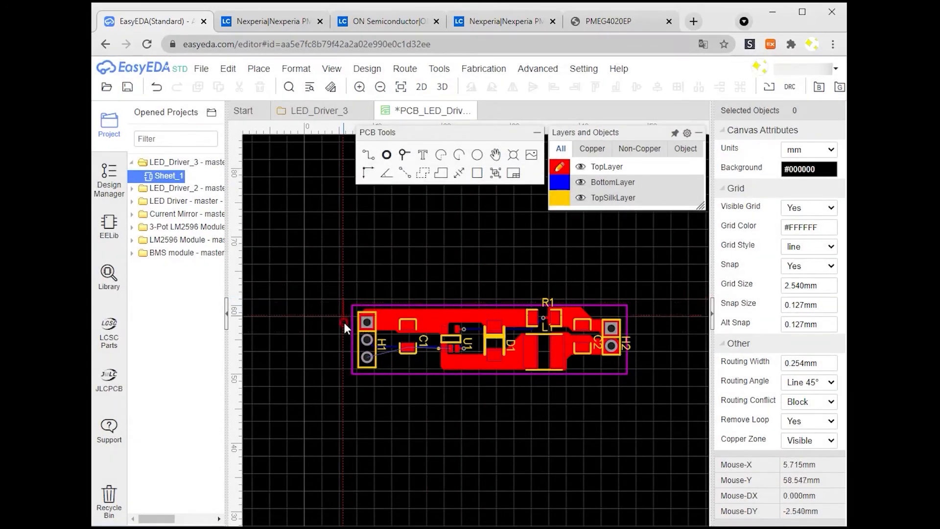
pyautogui.click(343, 383)
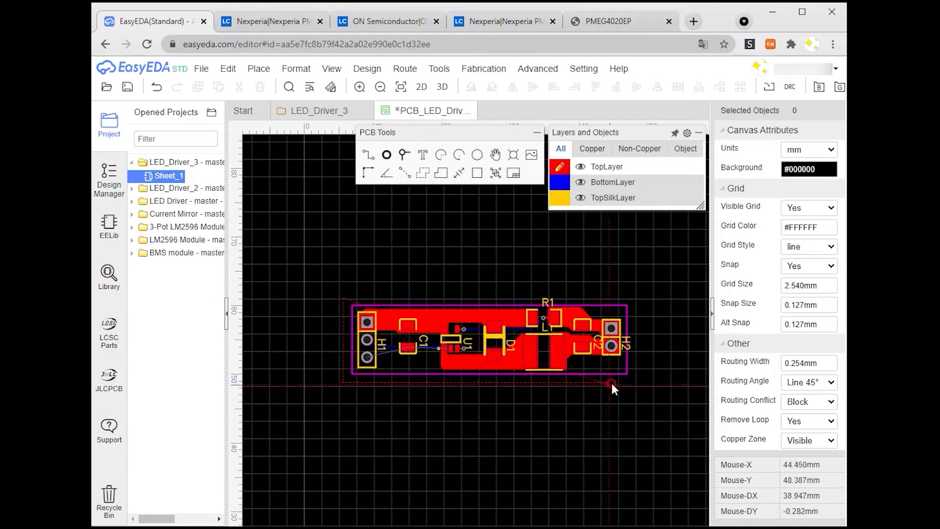
pyautogui.click(636, 381)
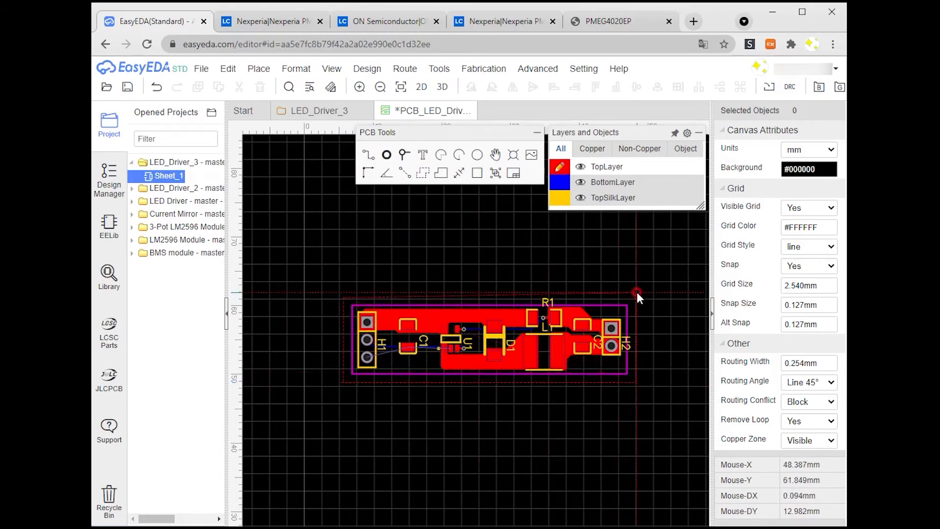
pyautogui.click(637, 292)
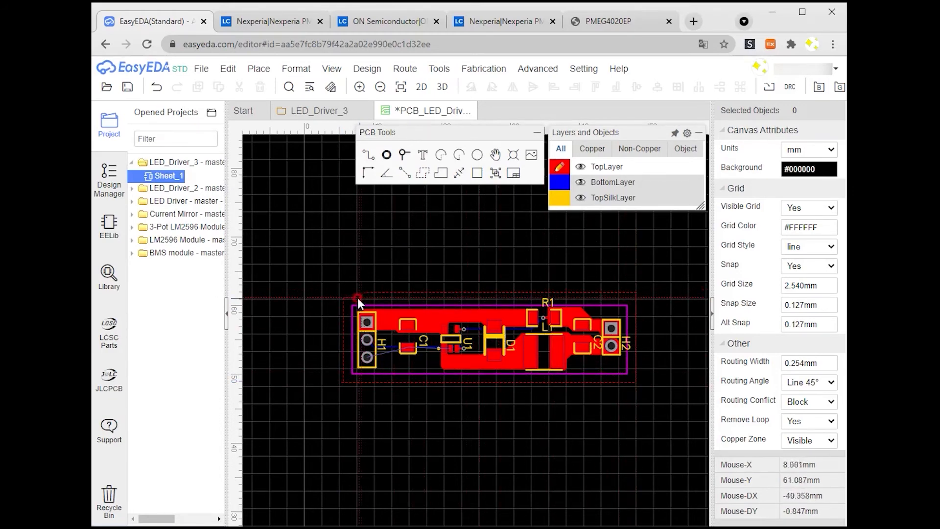
pyautogui.click(343, 295)
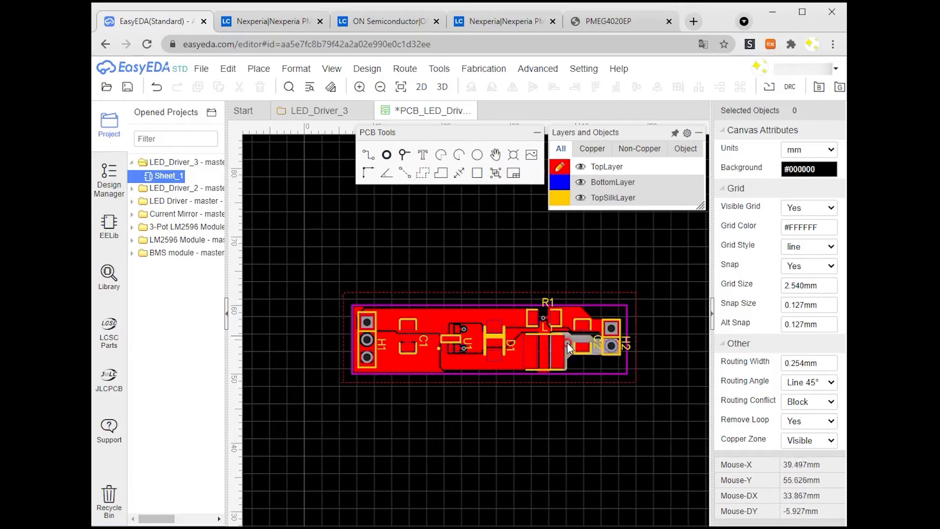
# Step: Switch to the bottom layer and draw a GND copper region covering the whole board
pyautogui.scroll(2, 569, 343)
pyautogui.click(558, 183)
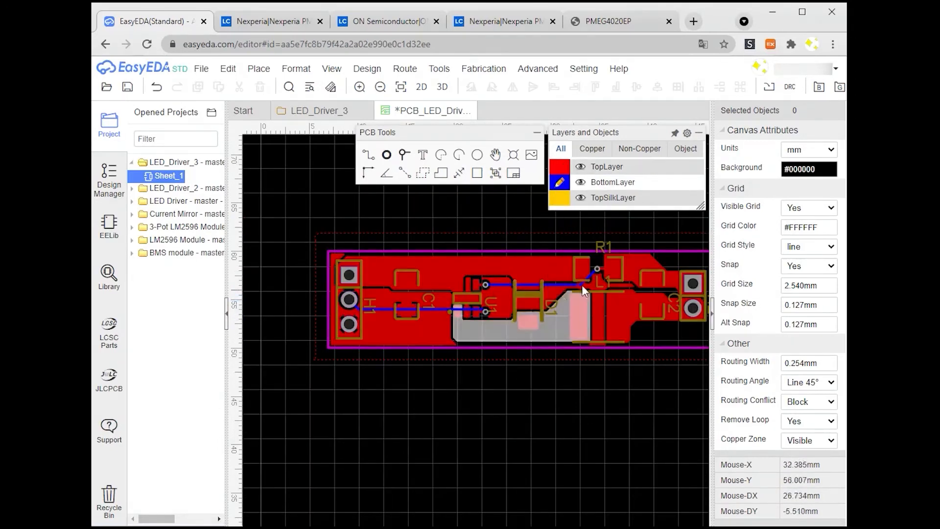
pyautogui.click(423, 173)
pyautogui.click(498, 230)
pyautogui.scroll(-1, 507, 239)
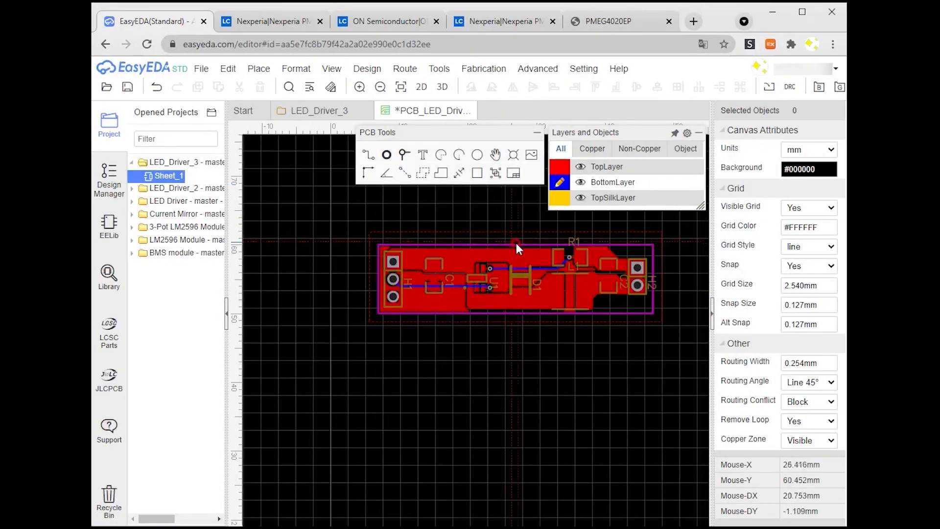
pyautogui.click(369, 233)
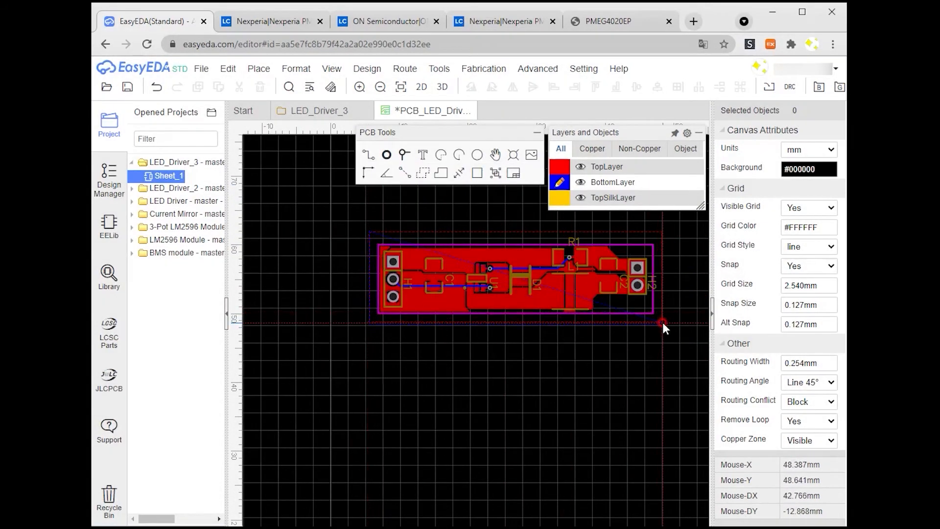
pyautogui.rightClick(663, 229)
# Step: Rotate and reposition the component designators so H1, C1, U1, D1, R1, L1, C2 and H2 sit upright beside their parts
pyautogui.scroll(1, 424, 278)
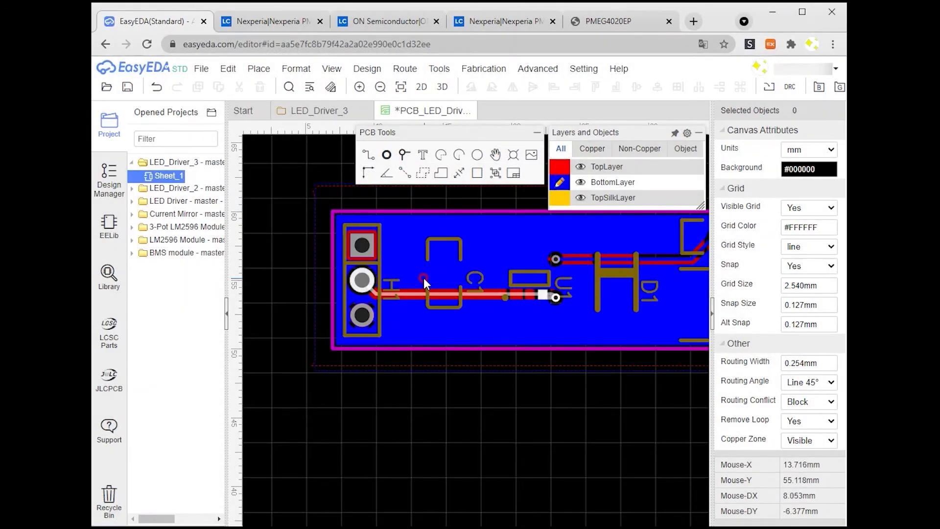
pyautogui.click(559, 168)
pyautogui.click(390, 290)
pyautogui.click(471, 88)
pyautogui.moveTo(398, 290); pyautogui.dragTo(400, 331)
pyautogui.click(474, 282)
pyautogui.click(471, 89)
pyautogui.moveTo(473, 282); pyautogui.dragTo(451, 326)
pyautogui.moveTo(562, 288); pyautogui.dragTo(538, 241)
pyautogui.click(472, 88)
pyautogui.moveTo(568, 289); pyautogui.dragTo(483, 308, button='right')
pyautogui.click(566, 308)
pyautogui.click(472, 88)
pyautogui.moveTo(566, 307); pyautogui.dragTo(537, 251)
pyautogui.moveTo(637, 231); pyautogui.dragTo(579, 260)
pyautogui.moveTo(631, 277); pyautogui.dragTo(572, 334)
pyautogui.moveTo(619, 327); pyautogui.dragTo(421, 345, button='right')
pyautogui.click(538, 329)
pyautogui.click(472, 88)
pyautogui.moveTo(537, 303); pyautogui.dragTo(505, 262)
pyautogui.click(599, 331)
pyautogui.click(471, 88)
pyautogui.moveTo(601, 304); pyautogui.dragTo(568, 265)
pyautogui.moveTo(462, 439); pyautogui.dragTo(598, 425, button='right')
pyautogui.scroll(-2, 598, 425)
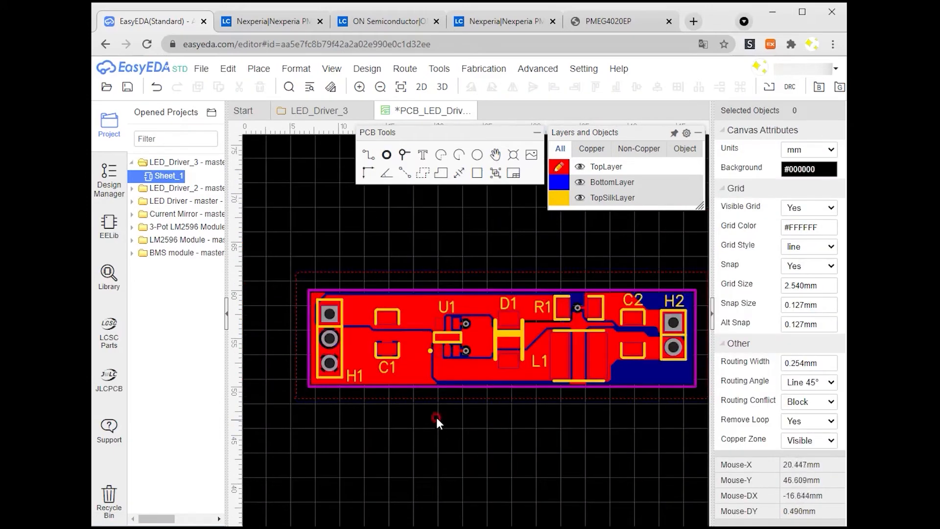
# Step: Activate the bottom silkscreen layer, place a text item above the board and set its height to 1 mm
pyautogui.moveTo(585, 199)
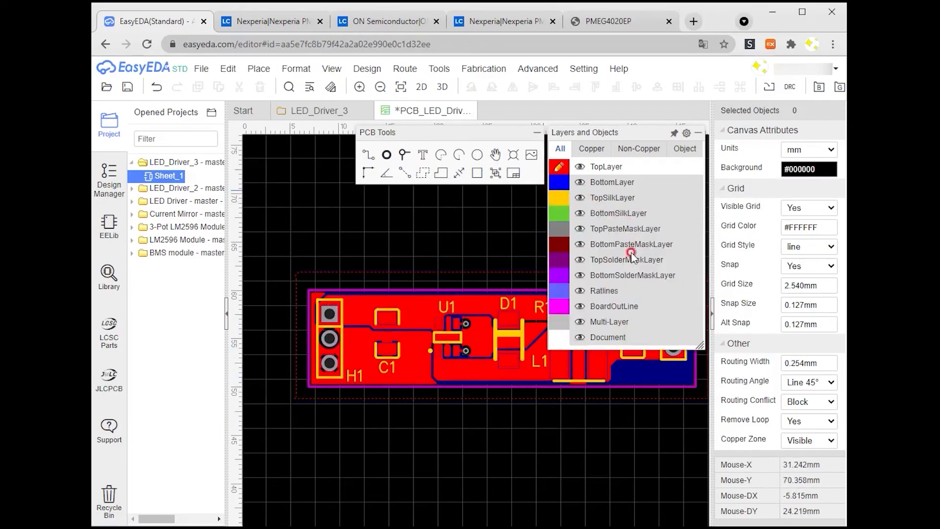
pyautogui.click(559, 216)
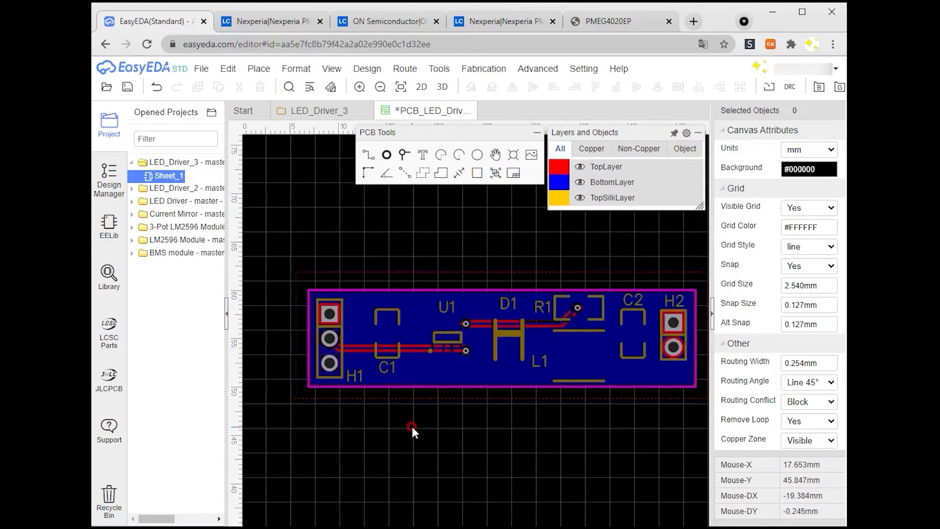
pyautogui.click(423, 155)
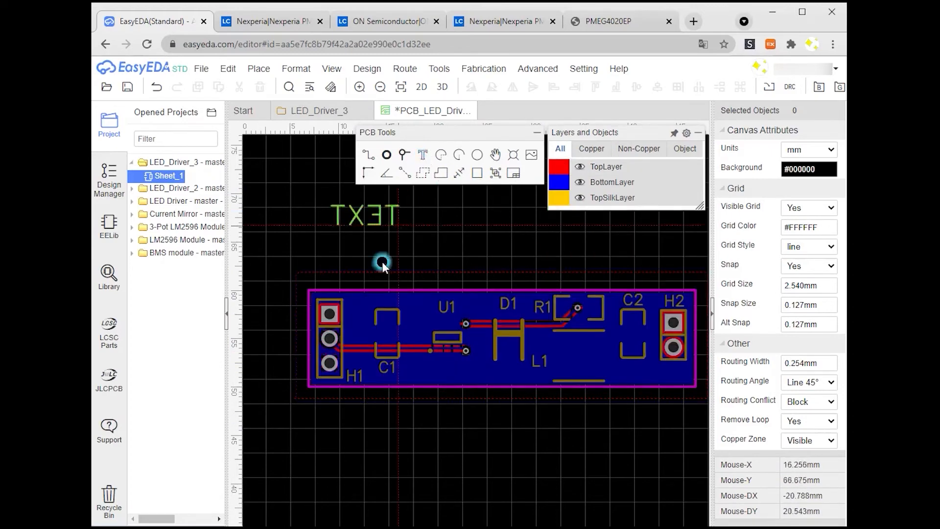
pyautogui.click(407, 258)
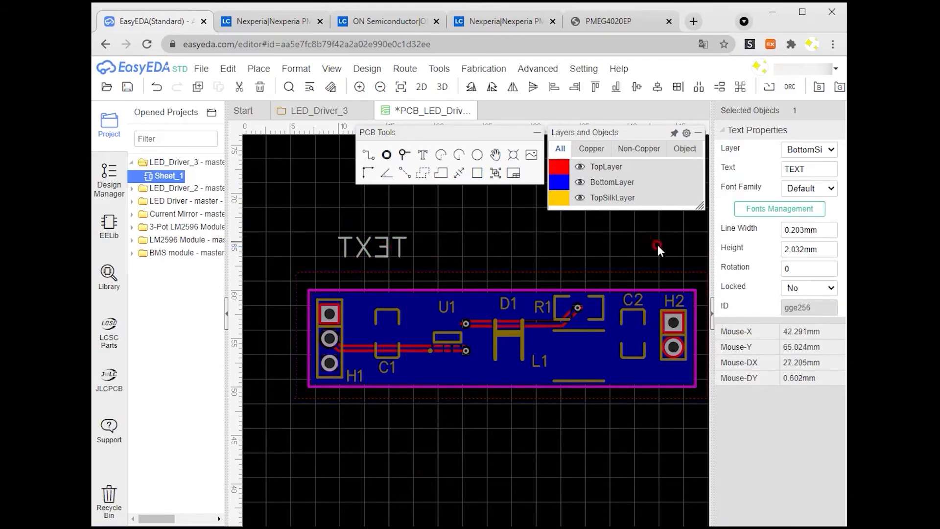
pyautogui.doubleClick(811, 253)
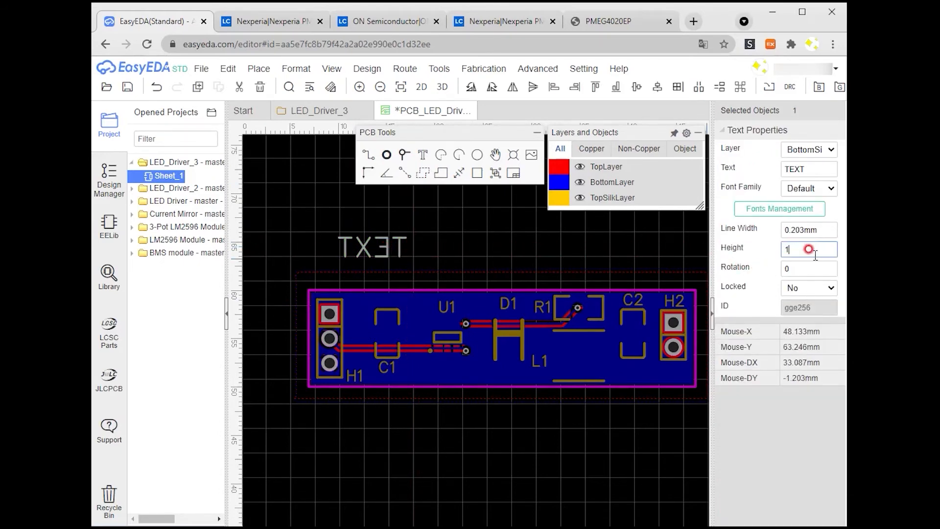
pyautogui.press('Return')
# Step: Change the text to VCC and move it beside H1's first pin
pyautogui.doubleClick(390, 251)
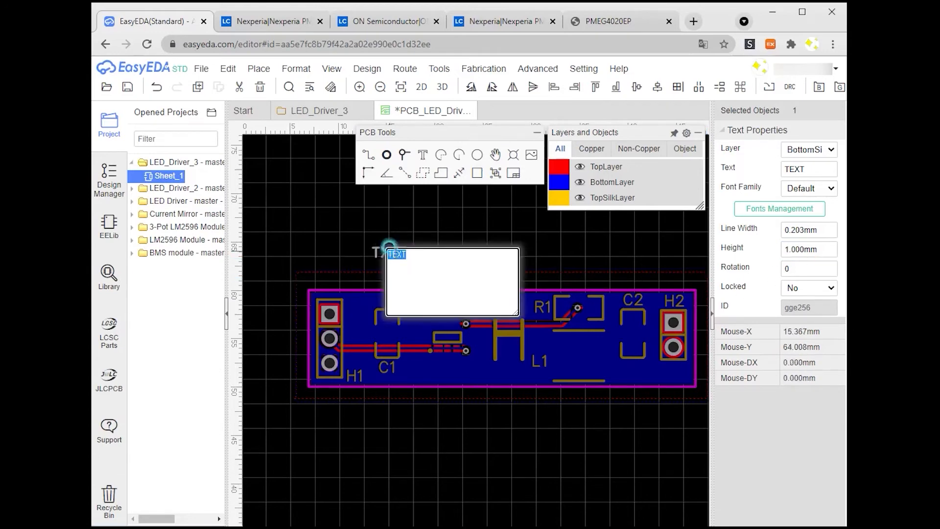
pyautogui.write('VCC')
pyautogui.press('Return')
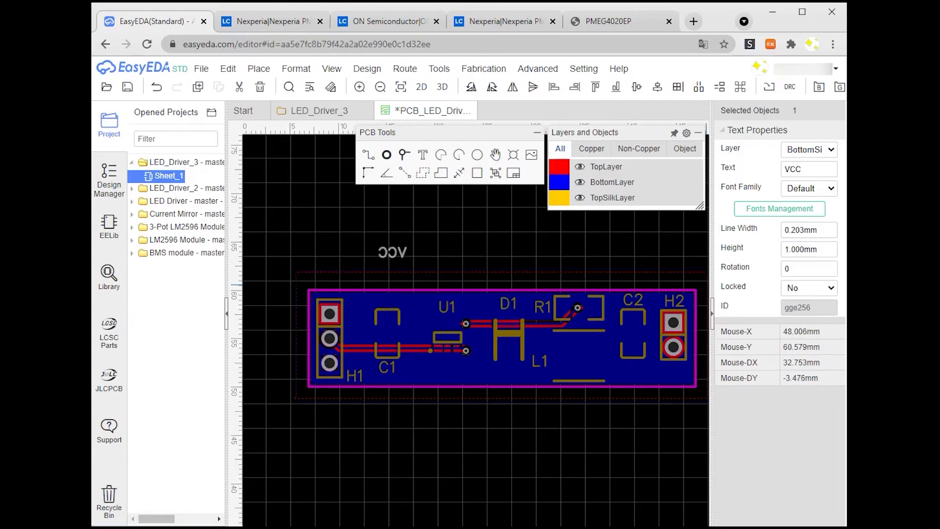
pyautogui.moveTo(390, 253); pyautogui.dragTo(360, 312)
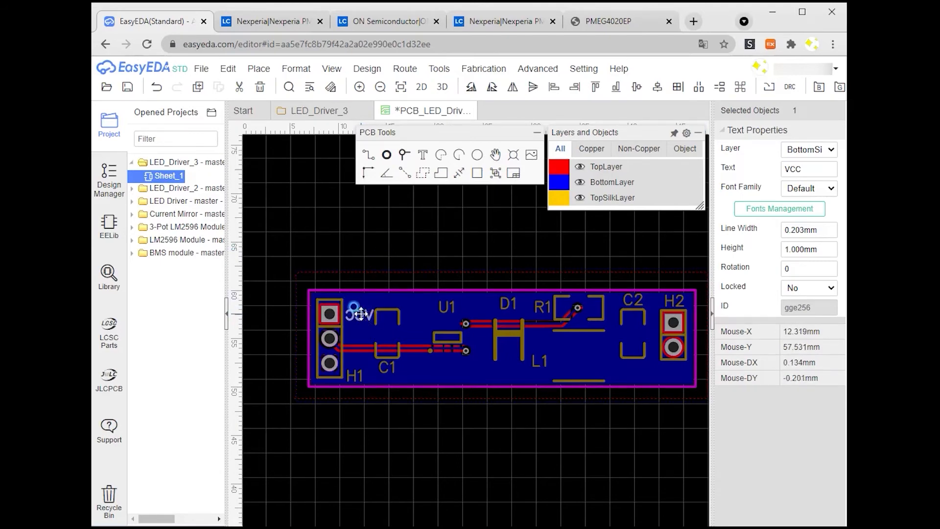
# Step: Duplicate the VCC label beside H1's second pin and change it to DIMM
pyautogui.hotkey('ctrl', 'c')
pyautogui.hotkey('ctrl', 'v')
pyautogui.click(372, 344)
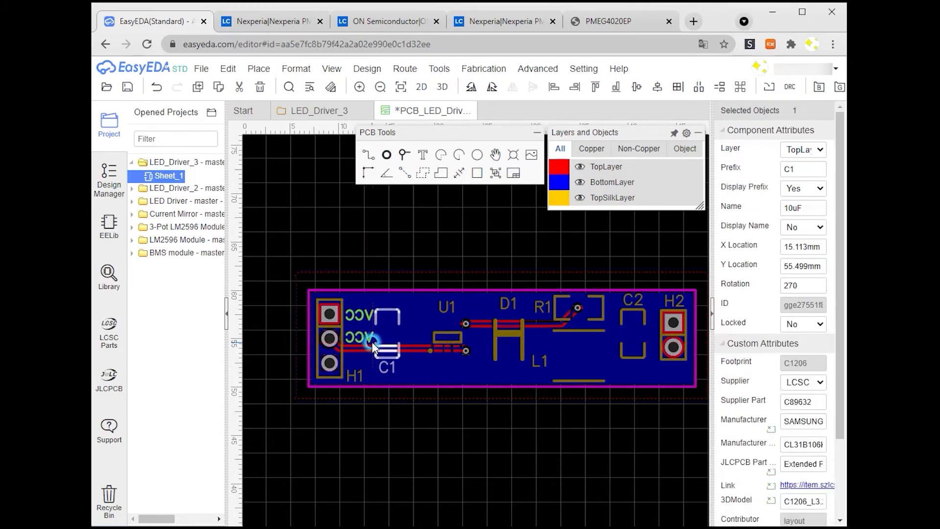
pyautogui.doubleClick(369, 340)
pyautogui.click(704, 319)
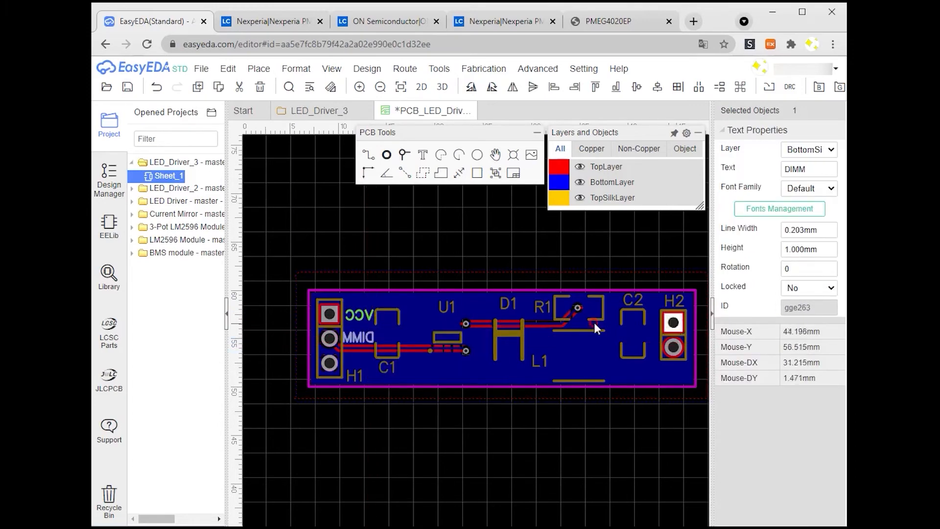
# Step: Duplicate the label beside H1's third pin and change it to GND
pyautogui.hotkey('ctrl', 'c')
pyautogui.hotkey('ctrl', 'v')
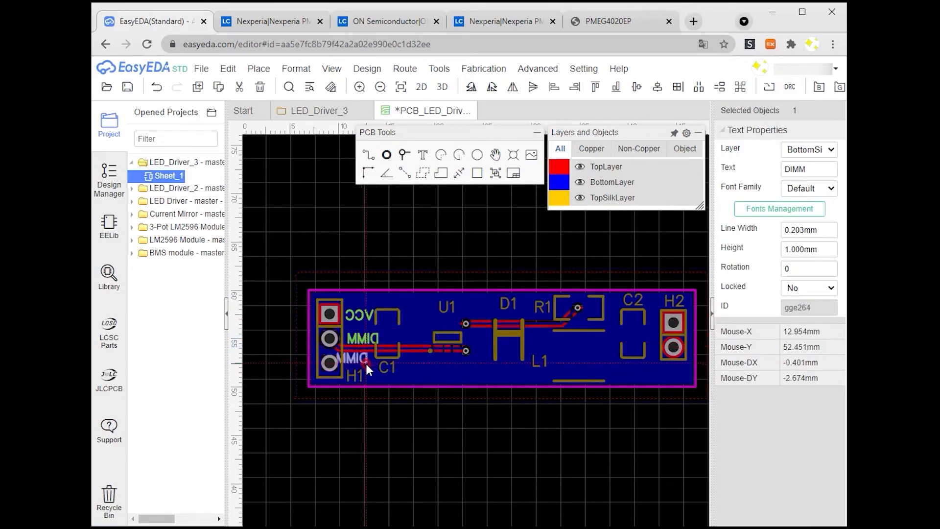
pyautogui.click(377, 369)
pyautogui.doubleClick(368, 363)
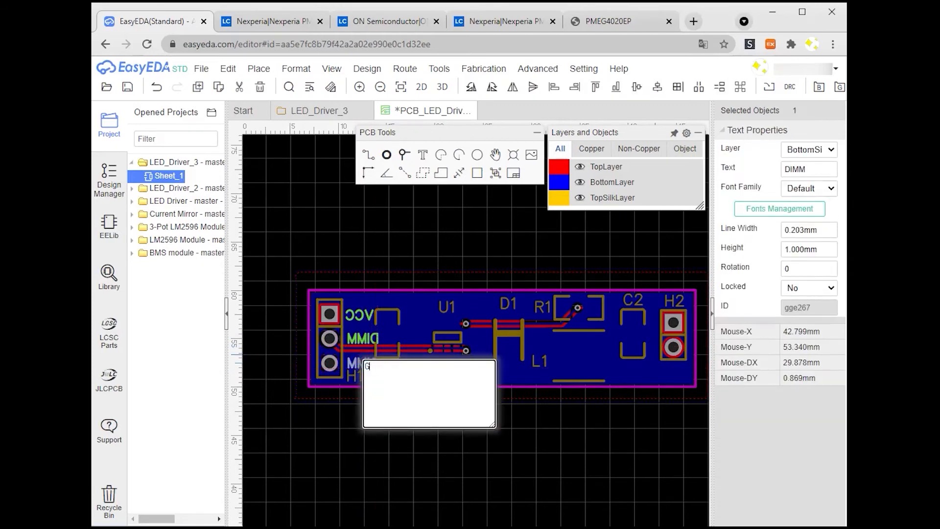
pyautogui.click(759, 337)
# Step: Paste another label beside H2's first pin and change it to LED+
pyautogui.hotkey('ctrl', 'v')
pyautogui.click(651, 328)
pyautogui.doubleClick(648, 324)
pyautogui.write('LED+')
# Step: Duplicate the LED+ label beside H2's second pin and change it to LED-
pyautogui.click(800, 316)
pyautogui.hotkey('ctrl', 'c')
pyautogui.hotkey('ctrl', 'v')
pyautogui.click(654, 356)
pyautogui.doubleClick(642, 355)
pyautogui.click(610, 351)
pyautogui.press('BackSpace')
pyautogui.write('-')
pyautogui.click(754, 339)
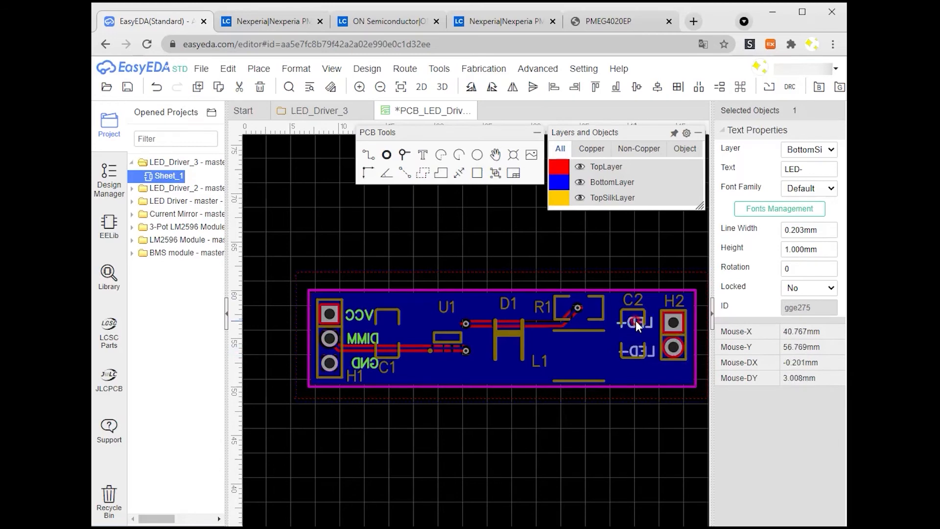
# Step: Align the LED+ and LED- labels to the right
pyautogui.keyDown('ctrl'); pyautogui.click(636, 321); pyautogui.keyUp('ctrl')
pyautogui.click(295, 68)
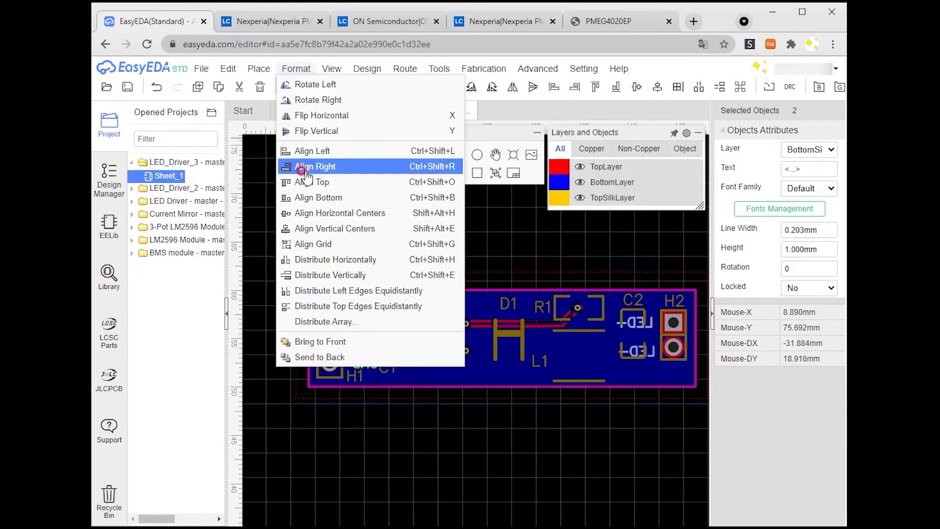
pyautogui.click(318, 166)
# Step: Align the VCC, DIMM and GND labels to the left
pyautogui.click(366, 314)
pyautogui.keyDown('ctrl'); pyautogui.click(366, 338); pyautogui.keyUp('ctrl')
pyautogui.keyDown('ctrl'); pyautogui.click(365, 359); pyautogui.keyUp('ctrl')
pyautogui.click(295, 67)
pyautogui.click(318, 151)
pyautogui.click(366, 408)
pyautogui.click(531, 450)
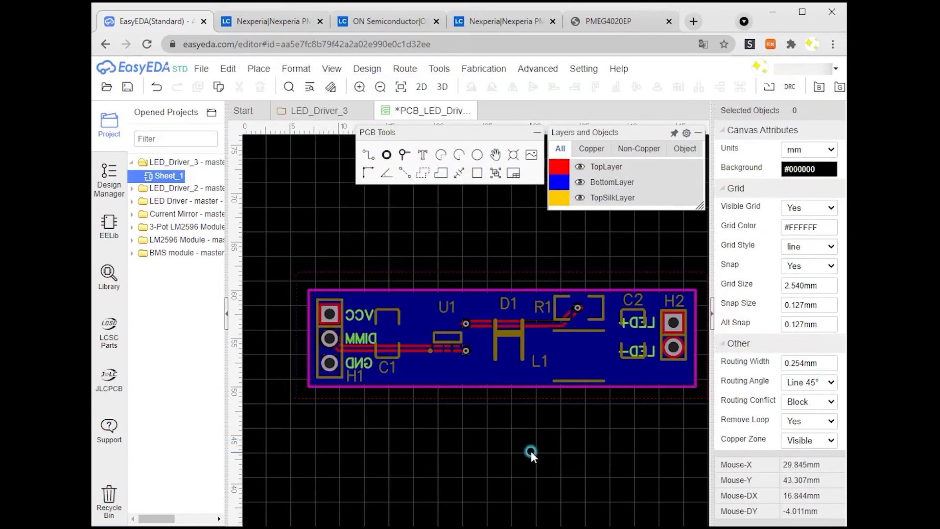
# Step: Insert the sparkle logo image file onto the PCB as a bottom silkscreen graphic
pyautogui.scroll(-1, 625, 356)
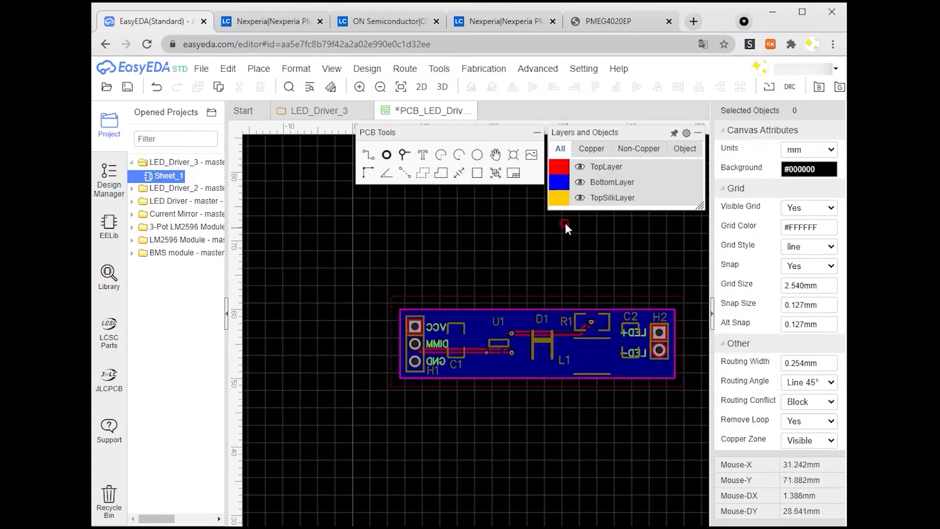
pyautogui.click(531, 157)
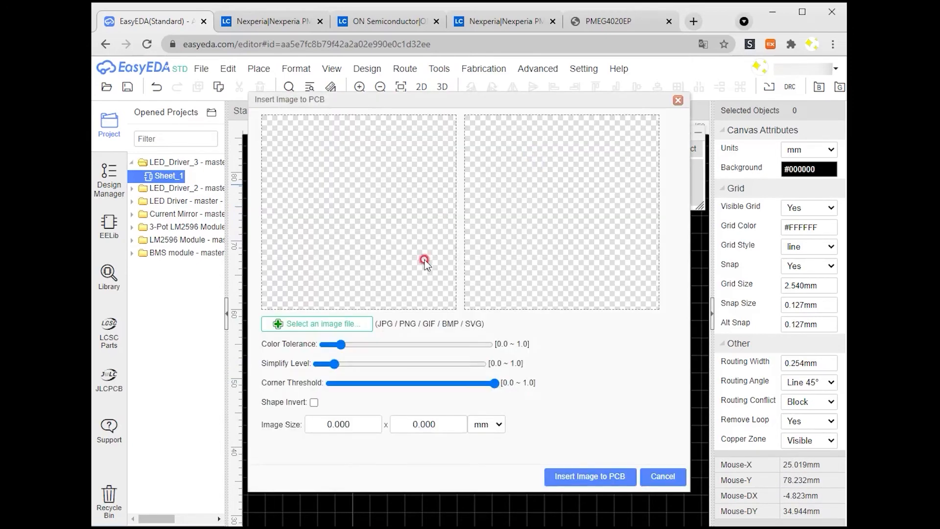
pyautogui.click(346, 324)
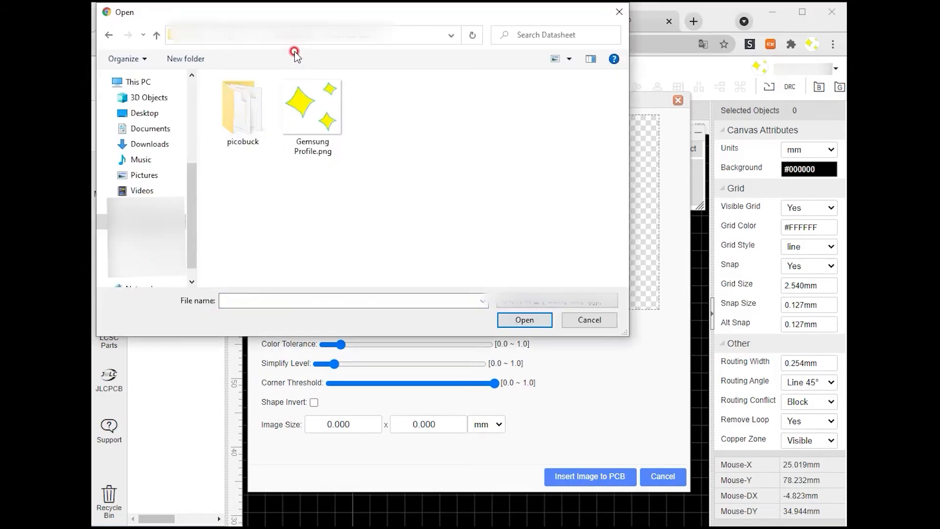
pyautogui.doubleClick(324, 109)
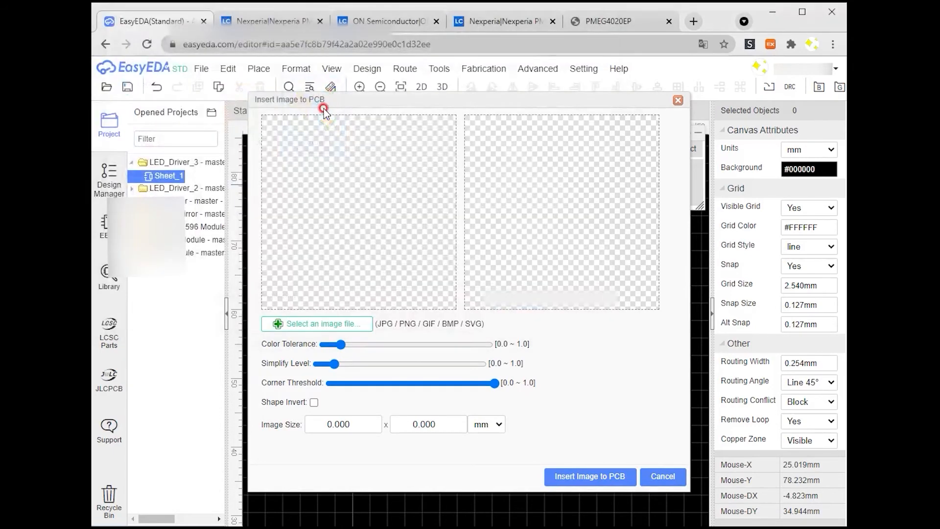
pyautogui.click(575, 477)
pyautogui.click(621, 244)
pyautogui.press('Escape')
pyautogui.scroll(-5, 474, 354)
# Step: Set the logo image's height to 20 mm
pyautogui.click(457, 410)
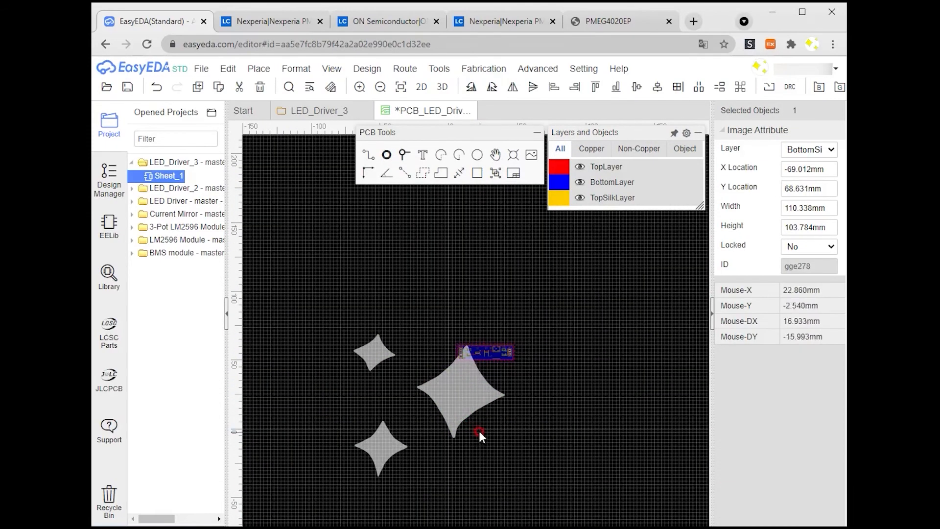
pyautogui.click(808, 226)
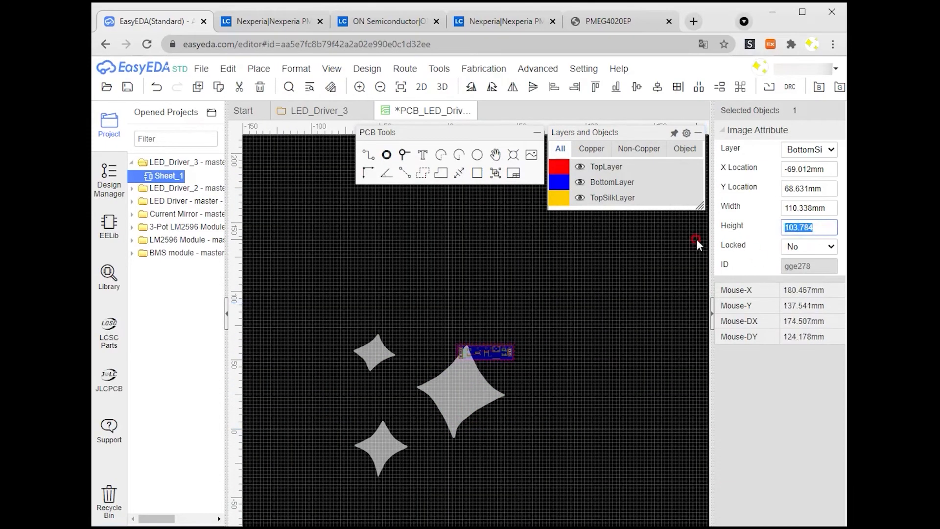
pyautogui.write('20')
pyautogui.press('Return')
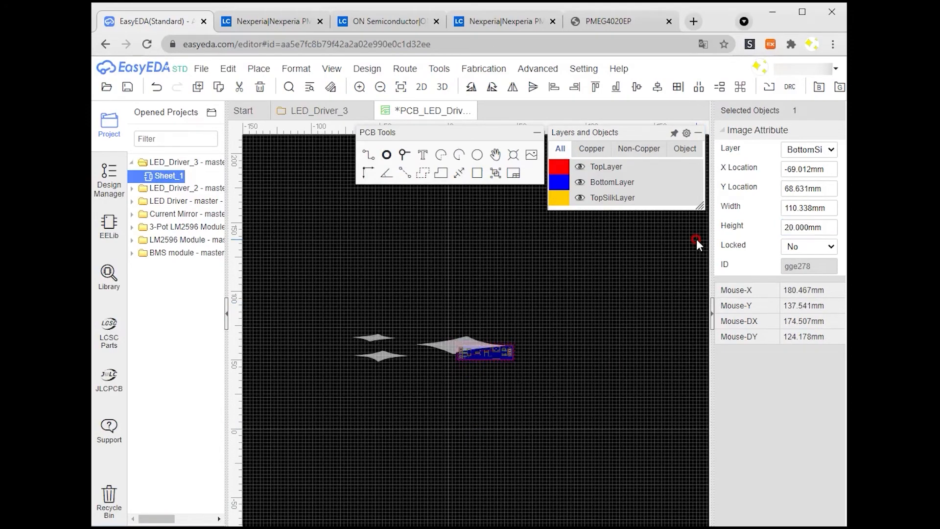
# Step: Set the logo image's width to 20 mm
pyautogui.click(797, 208)
pyautogui.write('20')
pyautogui.press('Return')
# Step: Resize the logo image to 10 mm wide and 10 mm high
pyautogui.scroll(5, 578, 338)
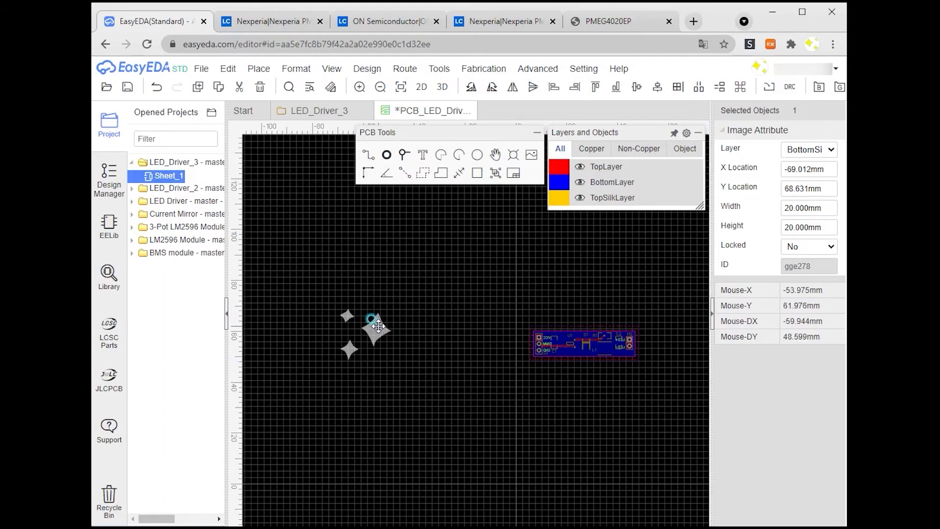
pyautogui.click(797, 205)
pyautogui.write('10')
pyautogui.press('Return')
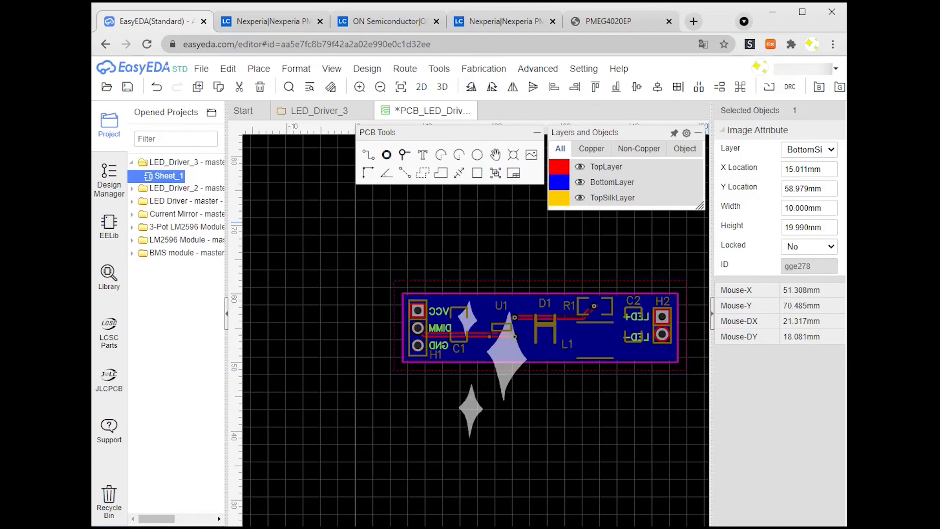
pyautogui.click(829, 226)
pyautogui.write('10')
pyautogui.press('Return')
# Step: Move the logo onto the board and resize it to 4 mm wide and 4 mm high
pyautogui.moveTo(515, 326); pyautogui.dragTo(619, 345)
pyautogui.click(804, 208)
pyautogui.write('4')
pyautogui.press('Return')
pyautogui.click(803, 226)
pyautogui.write('4')
pyautogui.press('Return')
# Step: Position the logo between R1 and L1 on the board and save the PCB
pyautogui.moveTo(584, 329); pyautogui.dragTo(602, 336)
pyautogui.click(605, 391)
pyautogui.scroll(4, 605, 392)
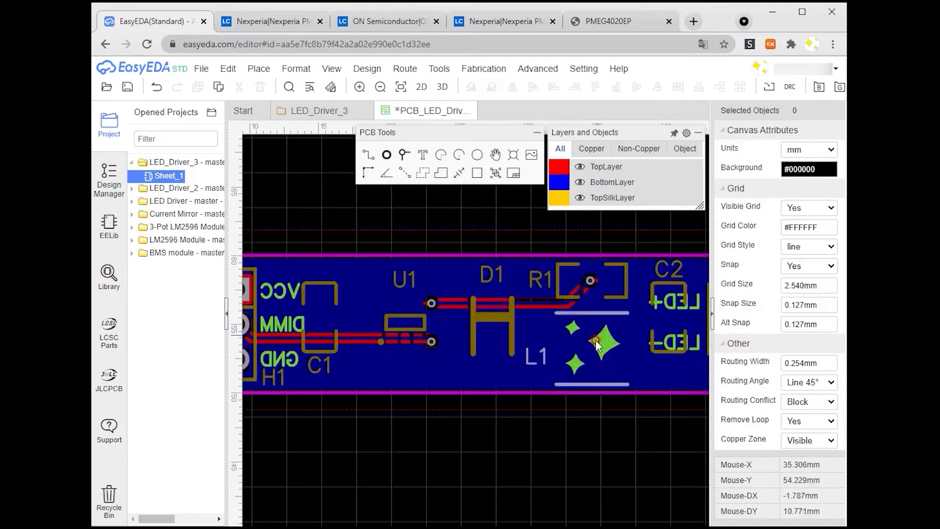
pyautogui.scroll(-2, 504, 442)
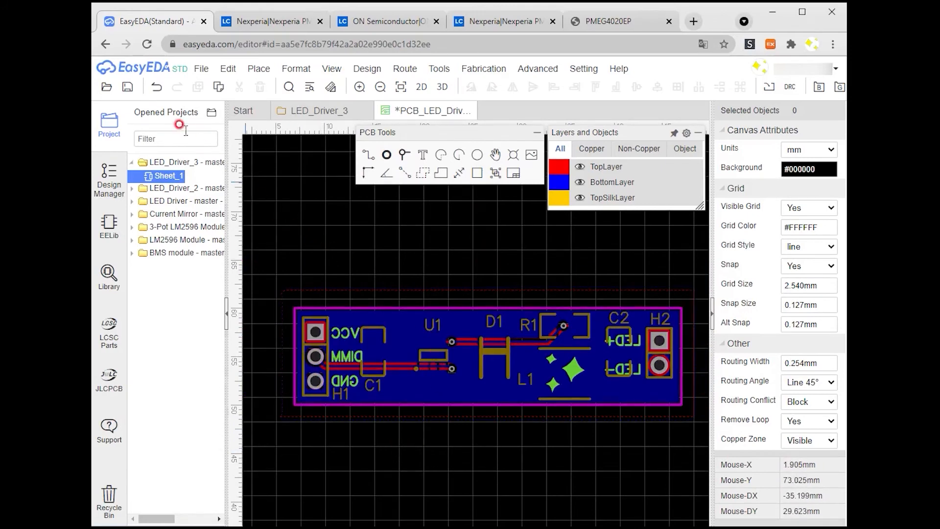
pyautogui.click(127, 87)
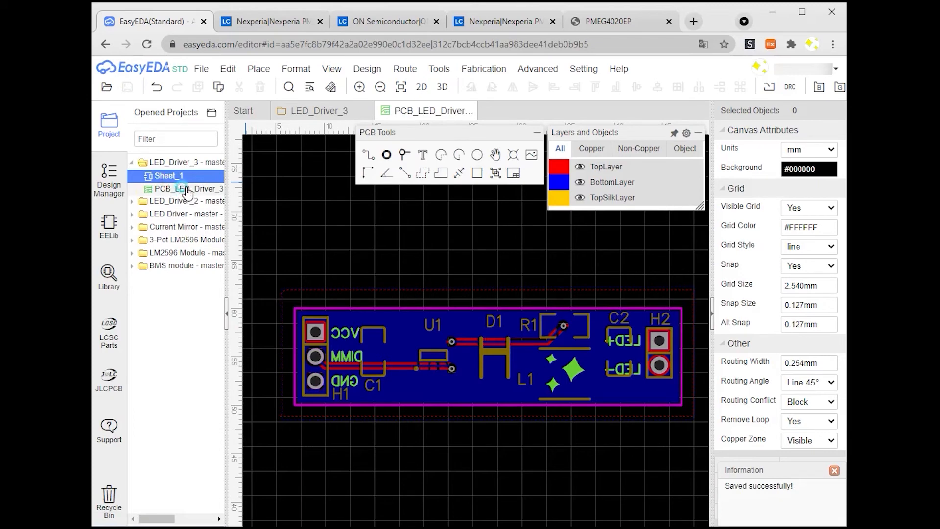
# Step: Generate the PCB fabrication (Gerber) files for PCB_LED_Driver_3, choosing to run the design rule check first
pyautogui.click(188, 191)
pyautogui.click(484, 68)
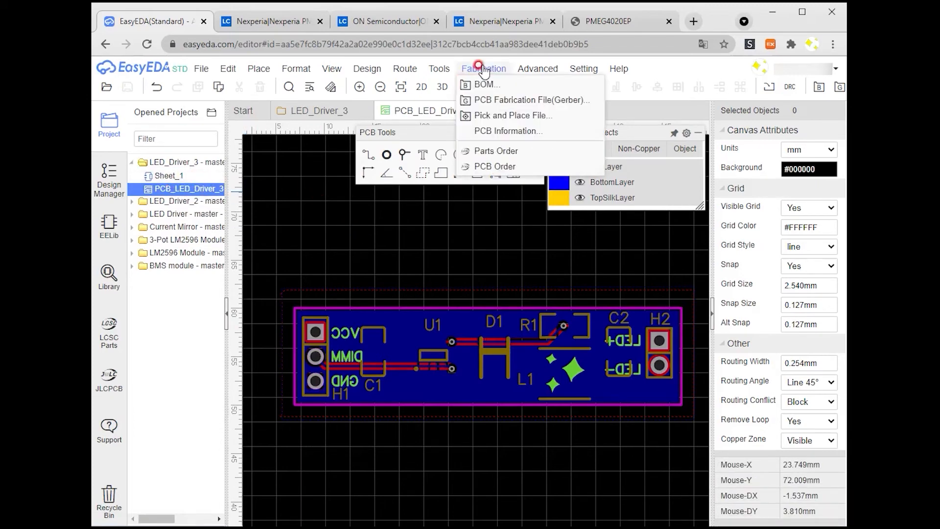
pyautogui.click(502, 100)
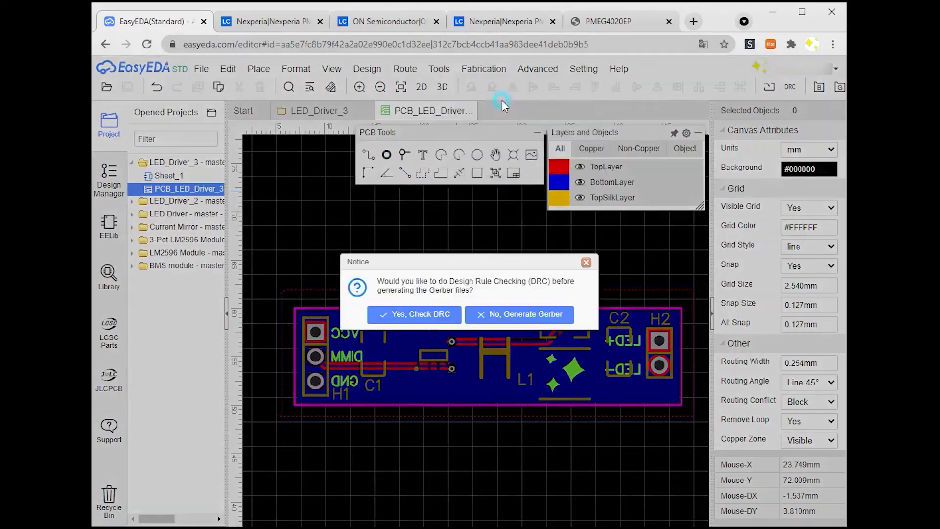
pyautogui.click(425, 314)
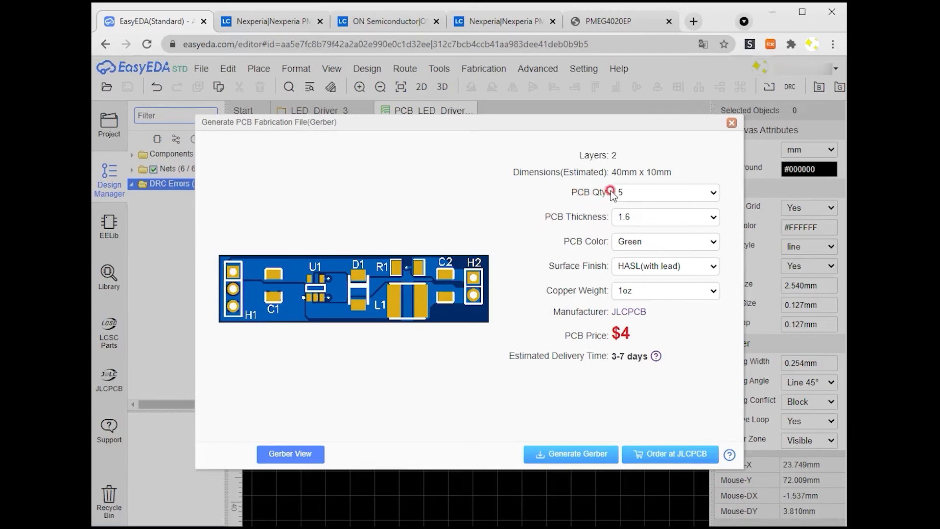
# Step: Set the fabrication surface finish to LeadFree HASL-RoHS
pyautogui.click(677, 192)
pyautogui.click(573, 205)
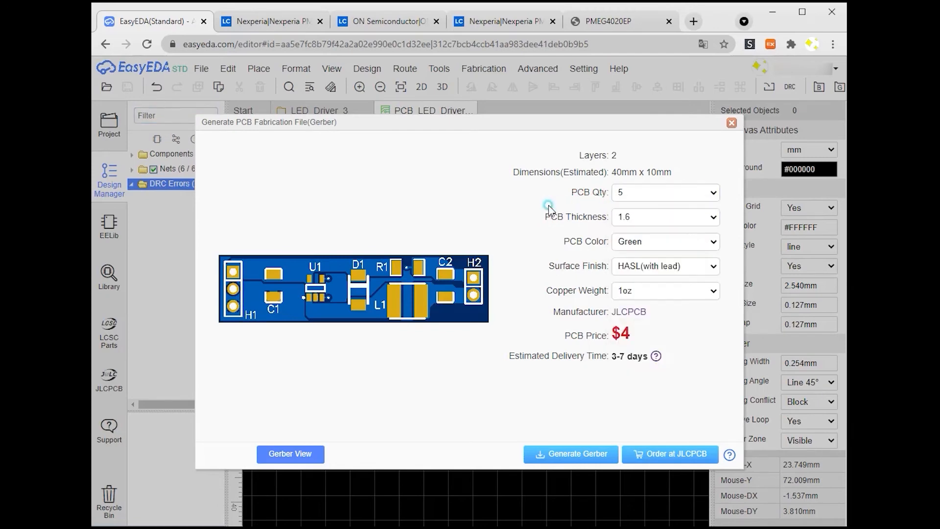
pyautogui.click(637, 218)
pyautogui.click(637, 219)
pyautogui.click(641, 242)
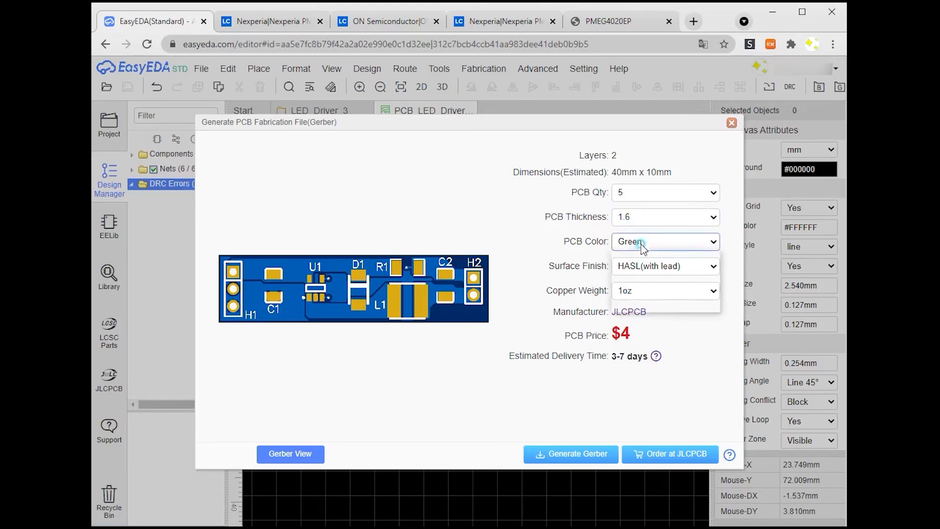
pyautogui.click(641, 243)
pyautogui.click(638, 268)
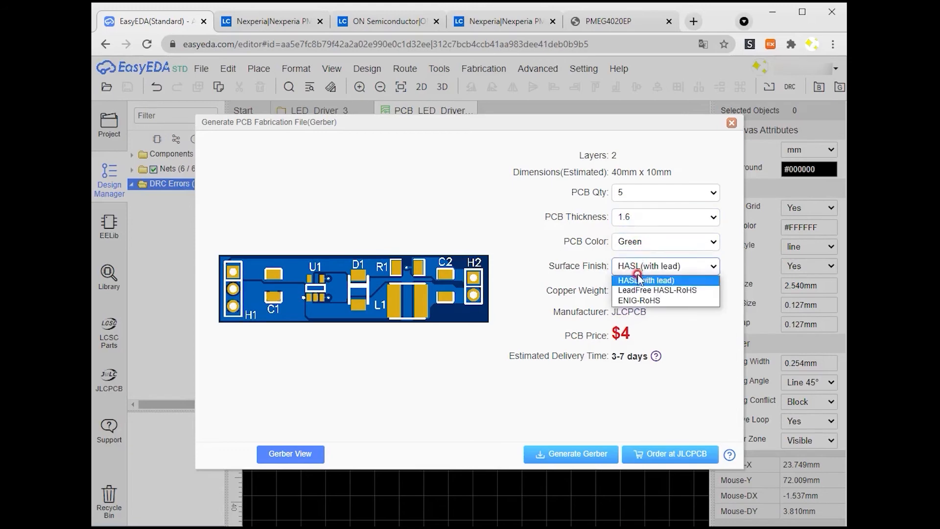
pyautogui.click(638, 290)
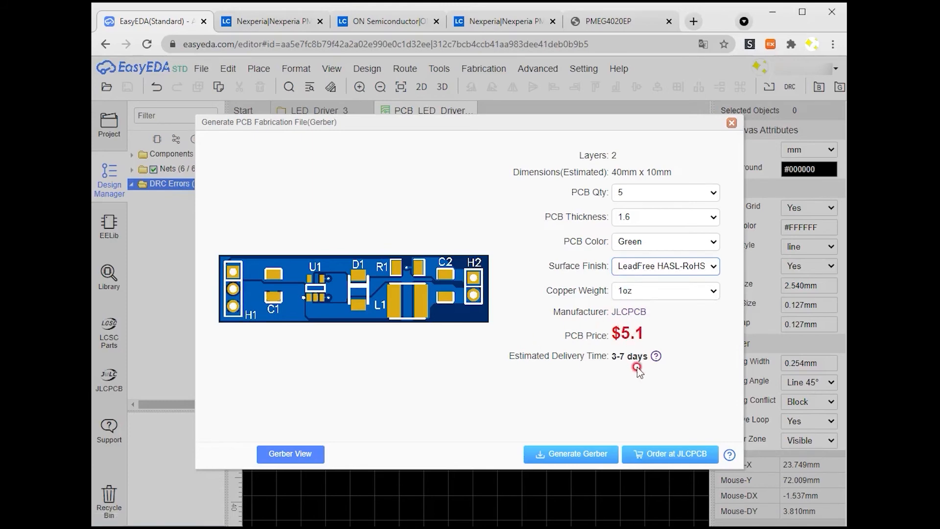
# Step: Send the board to JLCPCB for ordering
pyautogui.click(665, 457)
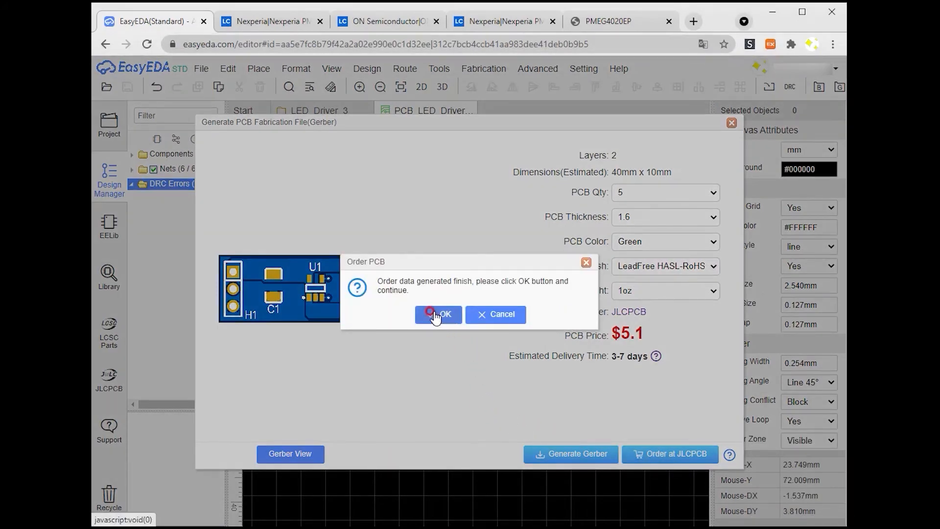
pyautogui.click(437, 316)
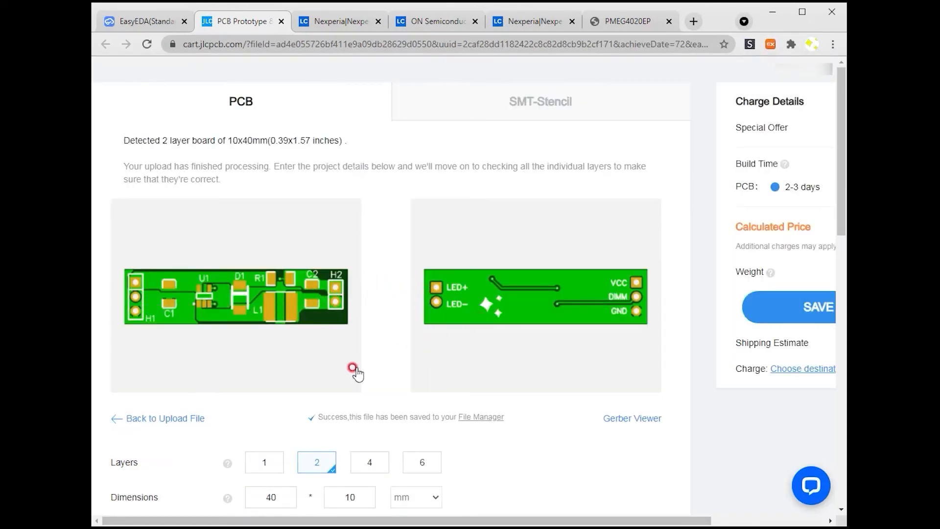
pyautogui.scroll(-5, 357, 369)
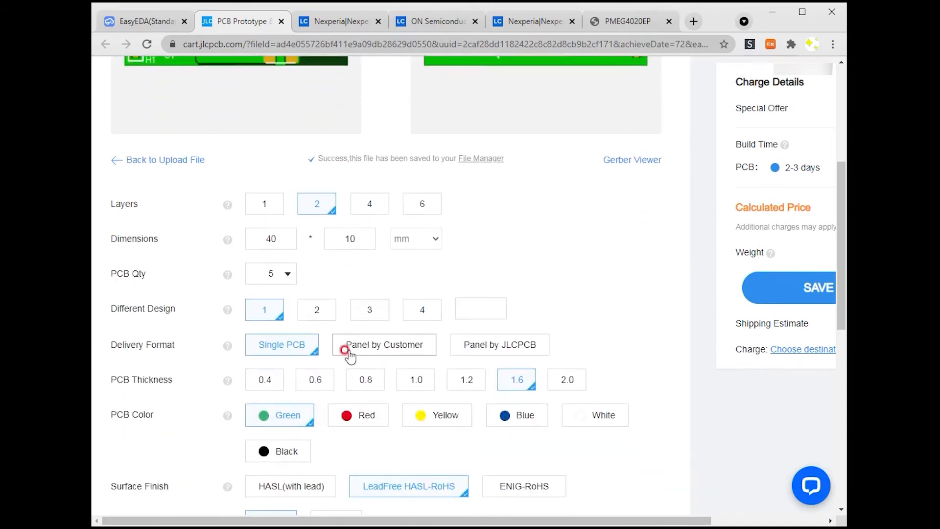
# Step: Choose a Black PCB color in the JLCPCB order and save the board to the cart
pyautogui.click(564, 413)
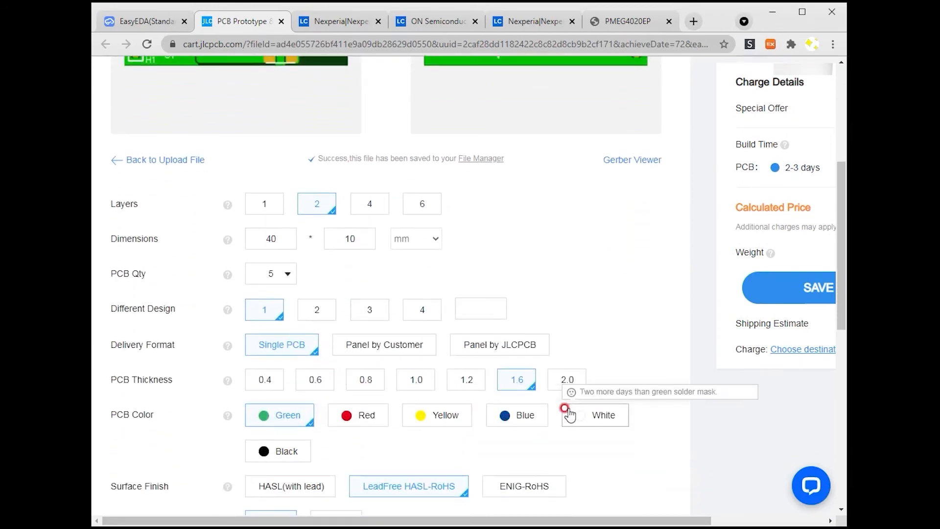
pyautogui.click(223, 512)
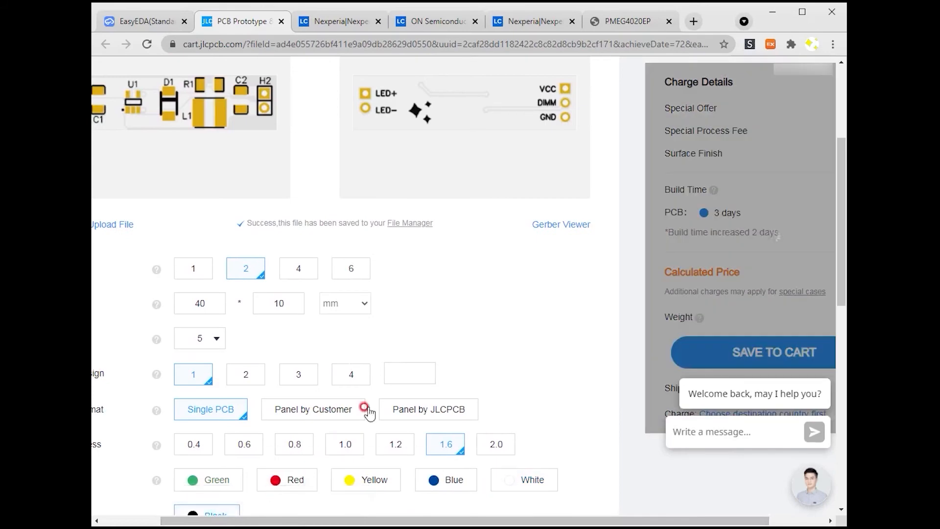
pyautogui.click(656, 302)
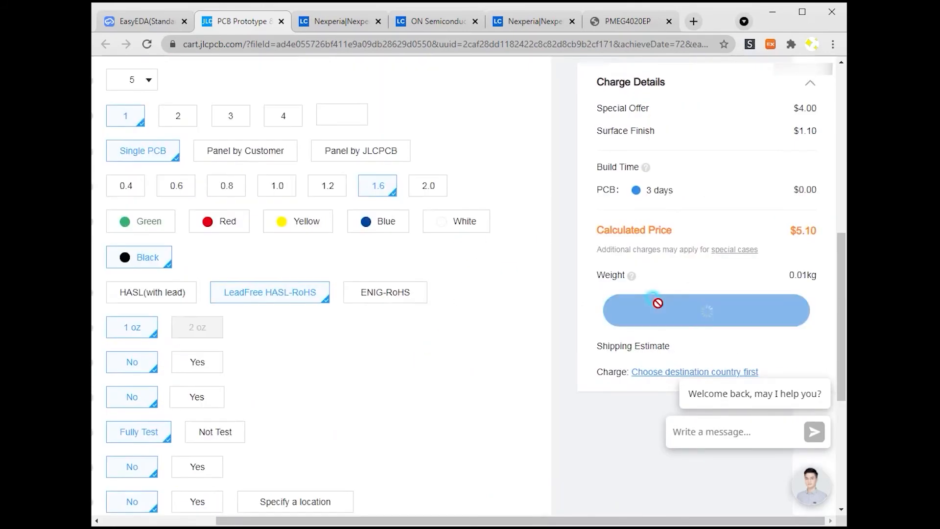
# Step: Open the checkout page for the cart
pyautogui.scroll(3, 380, 343)
pyautogui.scroll(3, 384, 349)
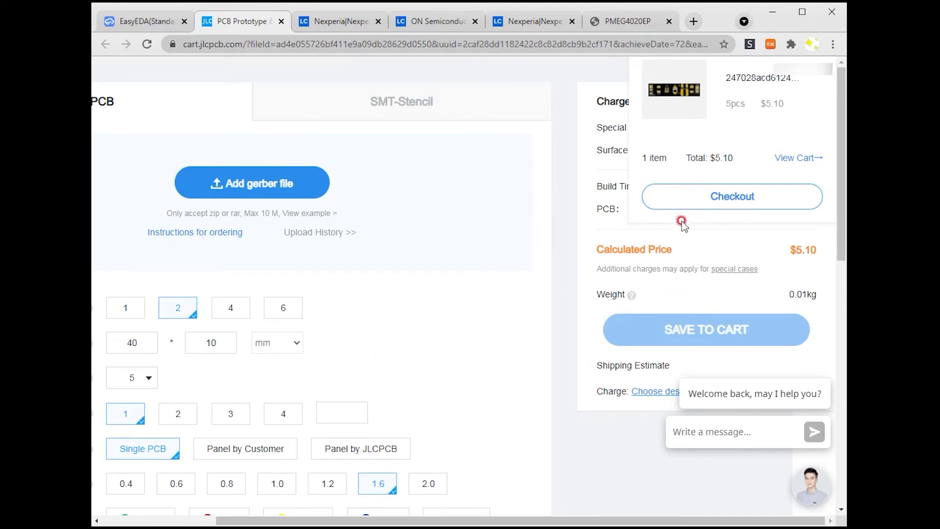
pyautogui.click(696, 201)
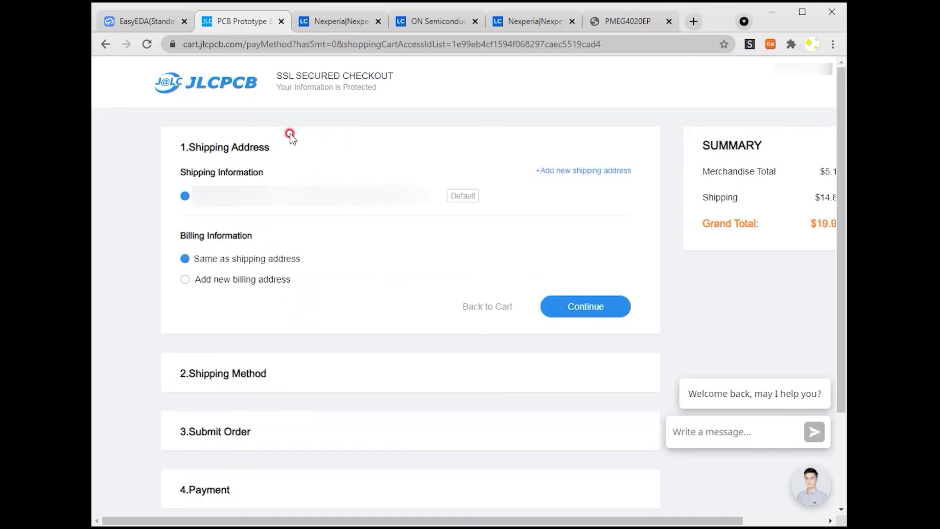
# Step: Close the fabrication dialog in the editor and export the PCB's BOM as a CSV file
pyautogui.click(153, 22)
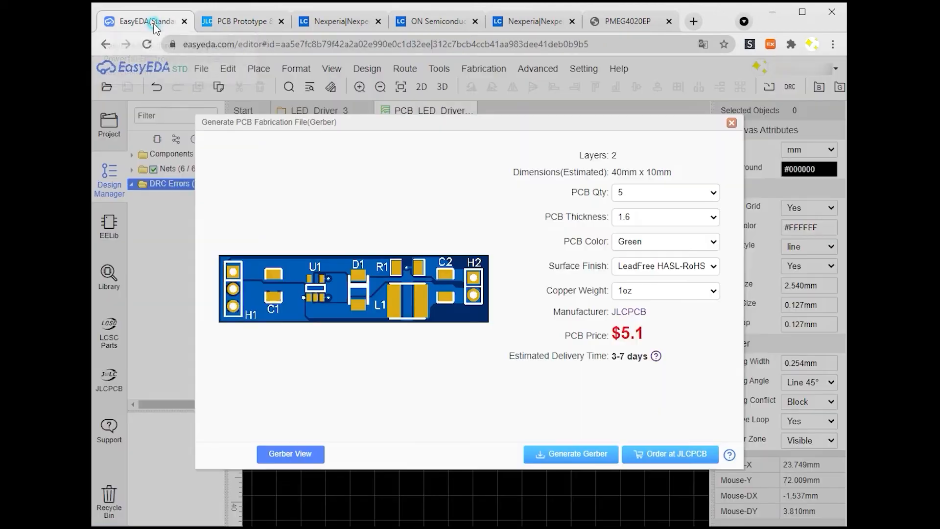
pyautogui.click(731, 125)
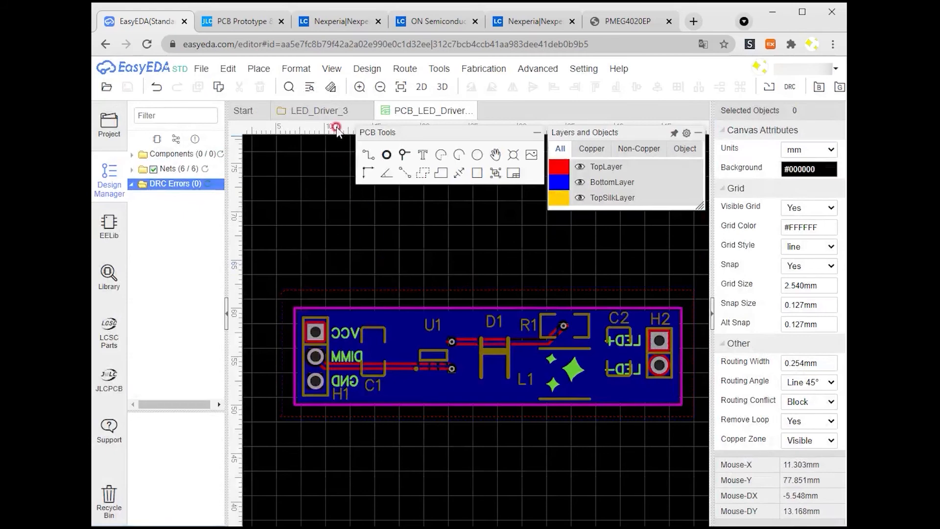
pyautogui.click(469, 69)
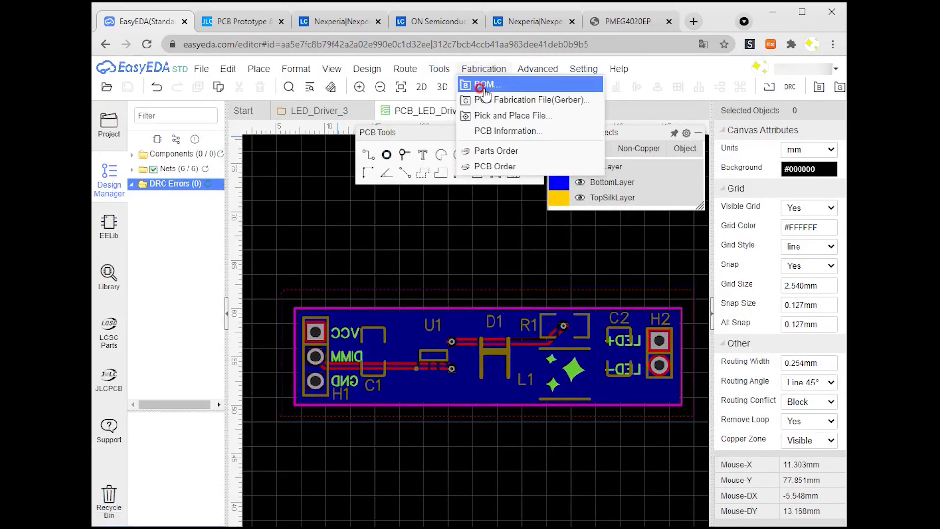
pyautogui.click(480, 85)
pyautogui.click(536, 431)
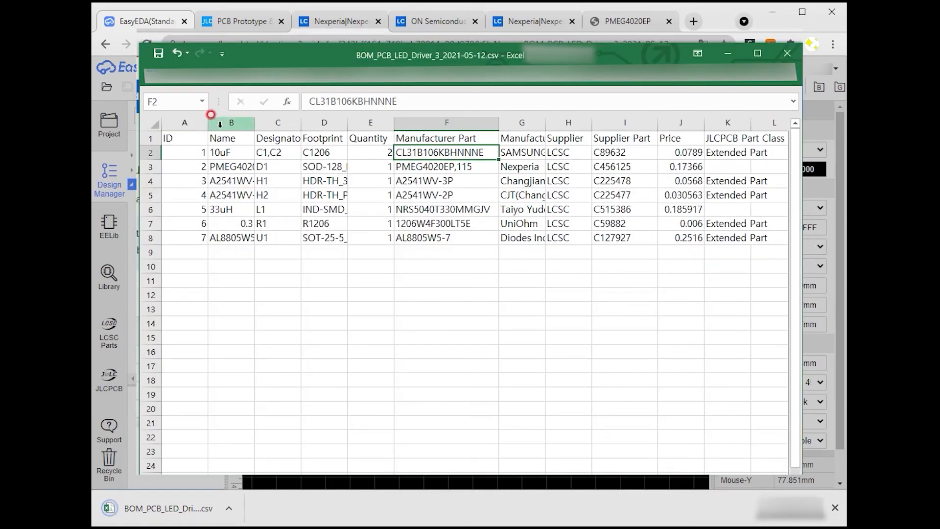
# Step: Delete the unneeded columns from the BOM spreadsheet, keeping ID, Manufacturer Part and Supplier Part
pyautogui.moveTo(220, 124); pyautogui.dragTo(370, 122)
pyautogui.rightClick(371, 122)
pyautogui.click(404, 226)
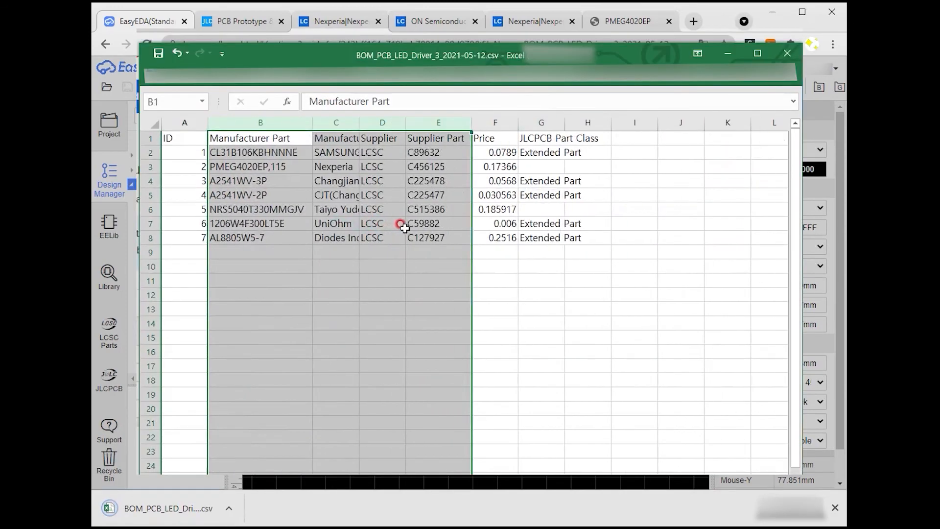
pyautogui.click(346, 124)
pyautogui.rightClick(346, 124)
pyautogui.click(382, 225)
pyautogui.rightClick(348, 124)
pyautogui.click(384, 224)
pyautogui.moveTo(391, 124); pyautogui.dragTo(478, 122)
pyautogui.rightClick(457, 122)
pyautogui.click(493, 223)
pyautogui.click(353, 224)
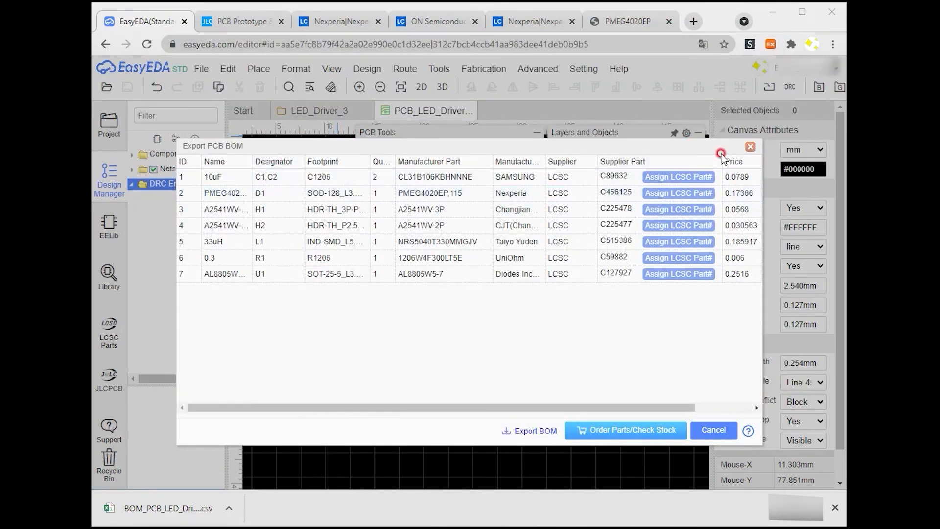
# Step: Close the BOM dialog and upload the edited BOM file to the LCSC BOM Tool
pyautogui.click(745, 149)
pyautogui.click(337, 21)
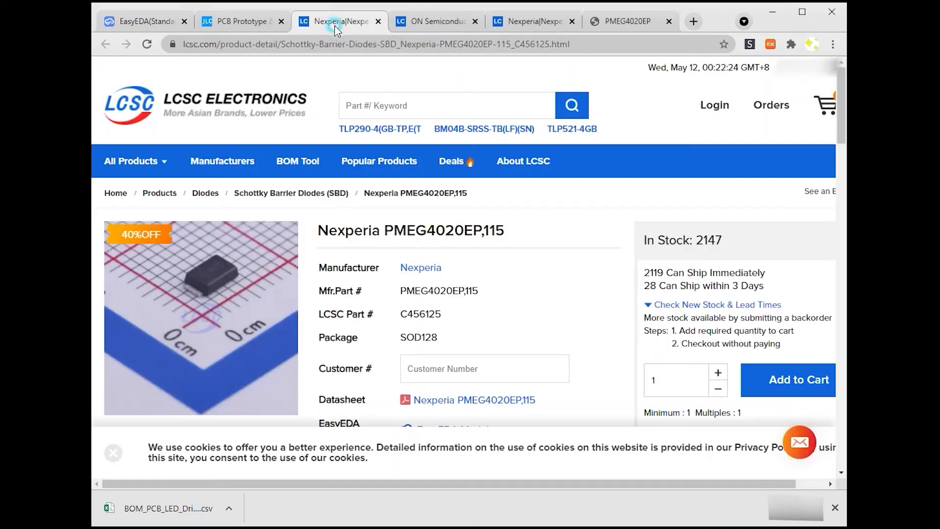
pyautogui.click(142, 111)
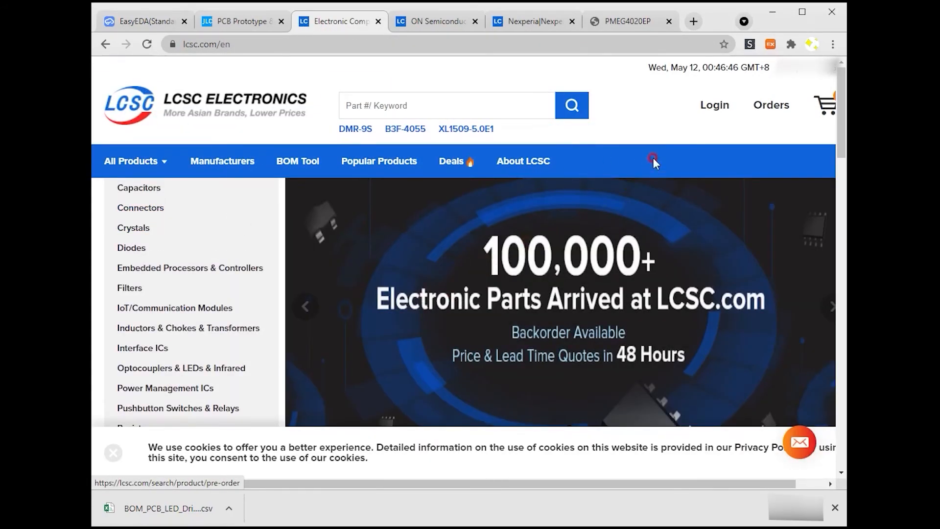
pyautogui.click(711, 105)
pyautogui.scroll(-3, 443, 263)
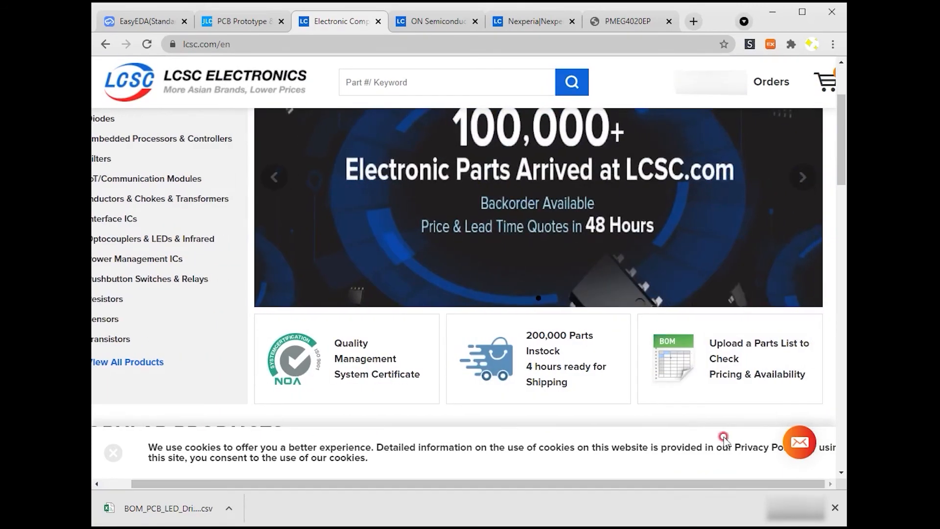
pyautogui.click(534, 387)
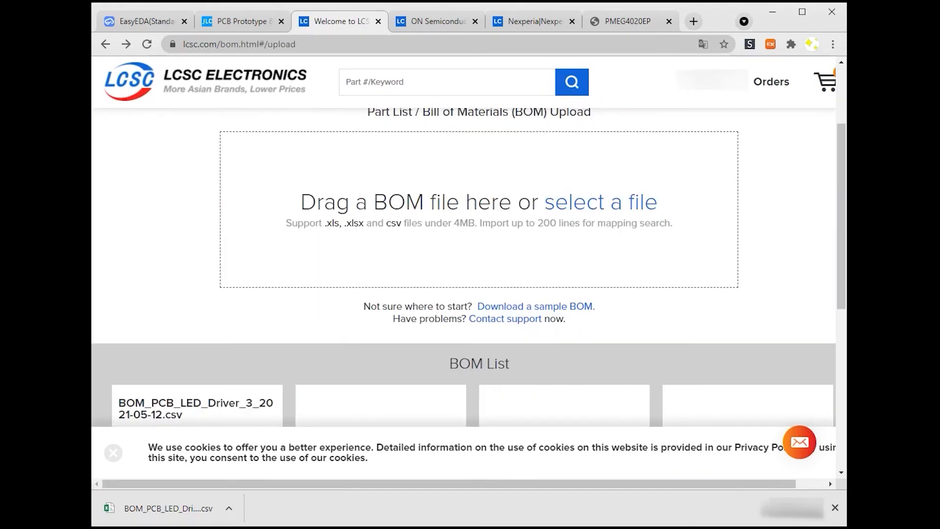
pyautogui.moveTo(441, 98); pyautogui.dragTo(461, 214)
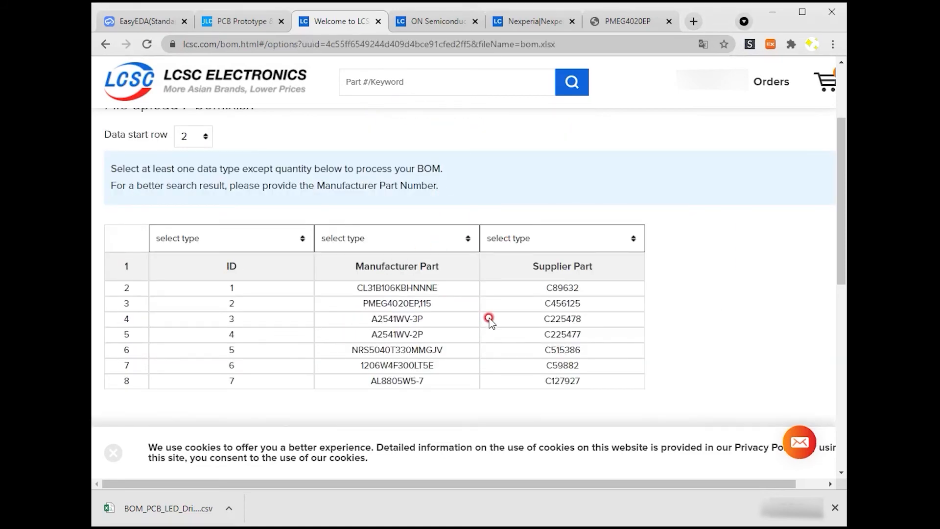
# Step: Map the BOM columns as Manufacturer Part Number and LCSC Part Number and process the list
pyautogui.click(382, 246)
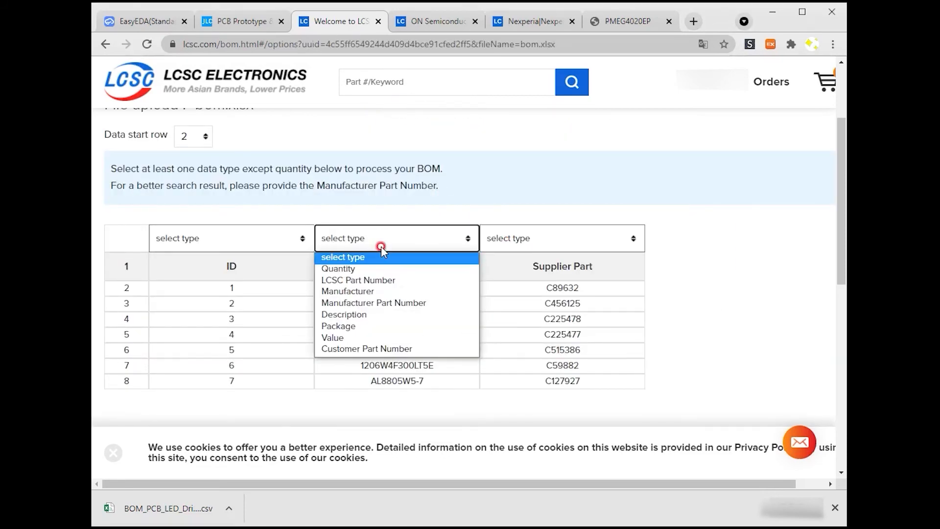
pyautogui.click(390, 300)
pyautogui.click(520, 239)
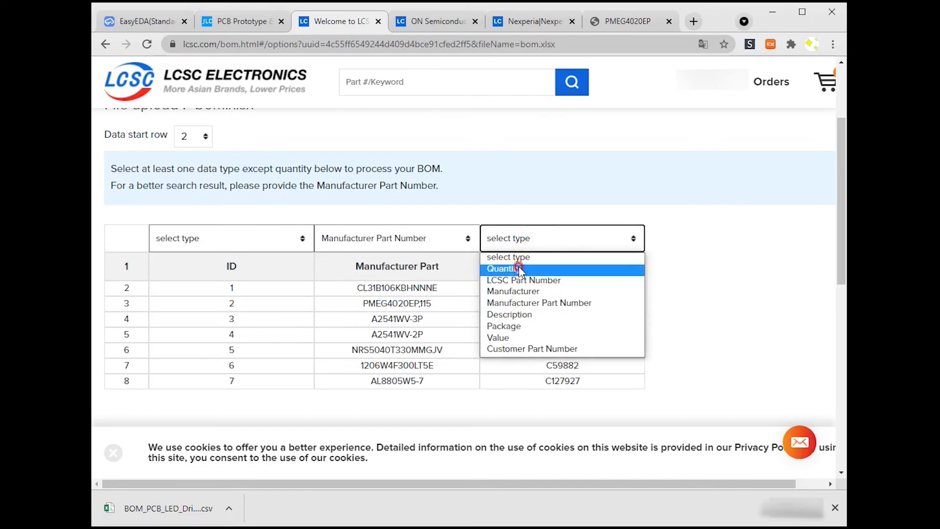
pyautogui.click(520, 279)
pyautogui.scroll(-5, 563, 343)
pyautogui.click(783, 322)
pyautogui.scroll(5, 326, 302)
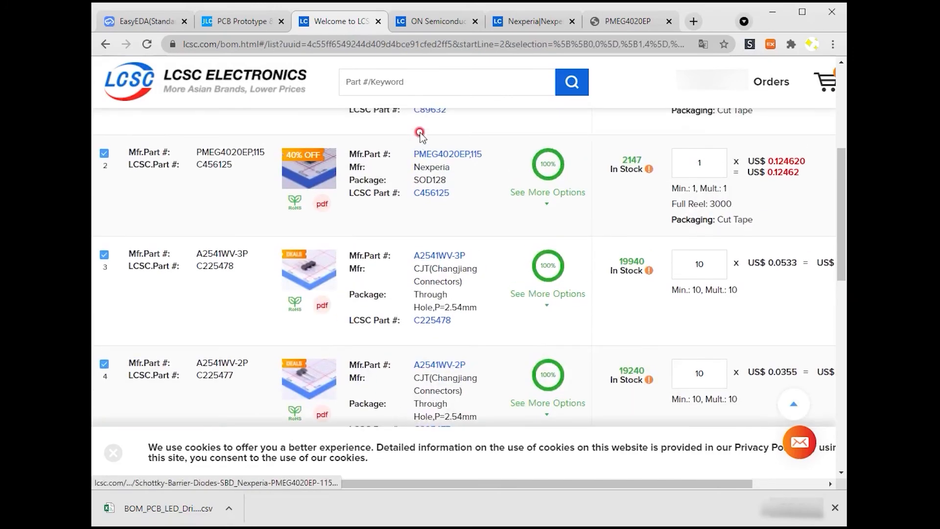
# Step: Set the order quantity of the PMEG4020EP,115 diode and the NRS5040T330MMGJV inductor to 5
pyautogui.scroll(-2, 685, 304)
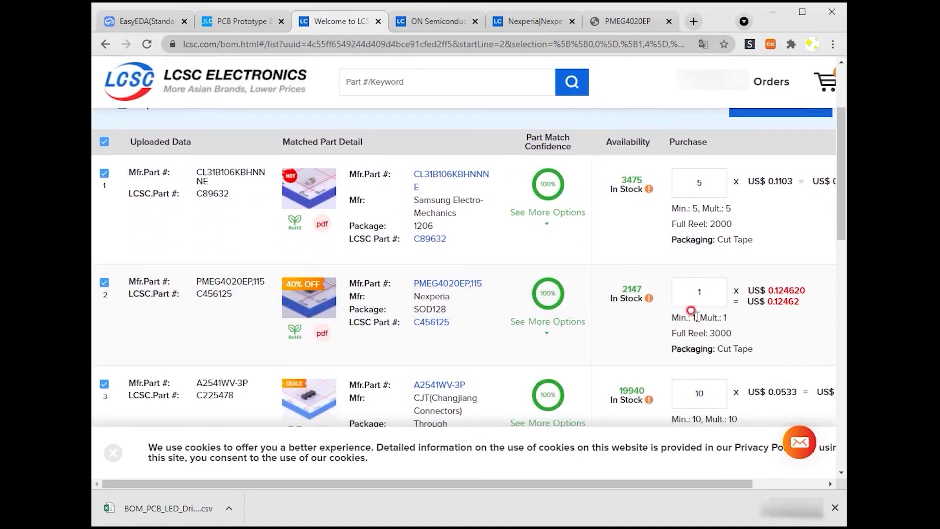
pyautogui.click(710, 302)
pyautogui.write('5')
pyautogui.scroll(-3, 715, 311)
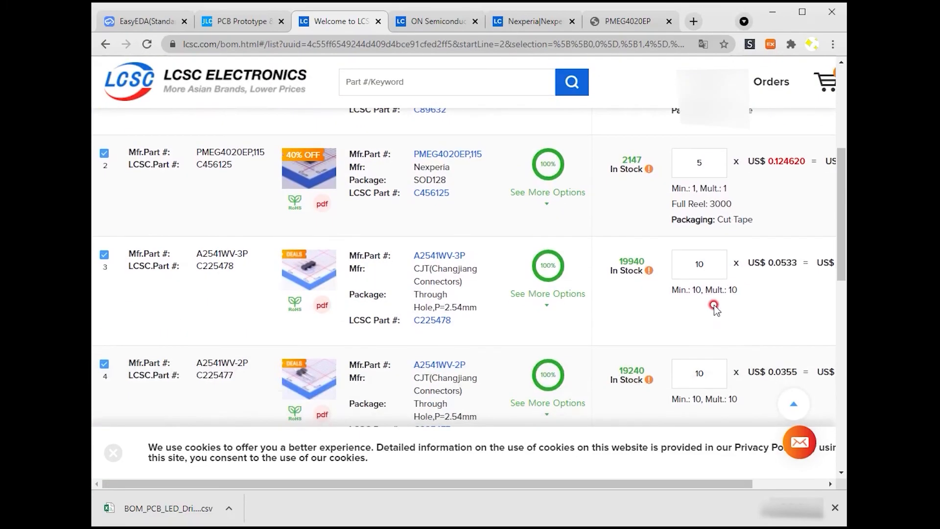
pyautogui.scroll(-9, 711, 230)
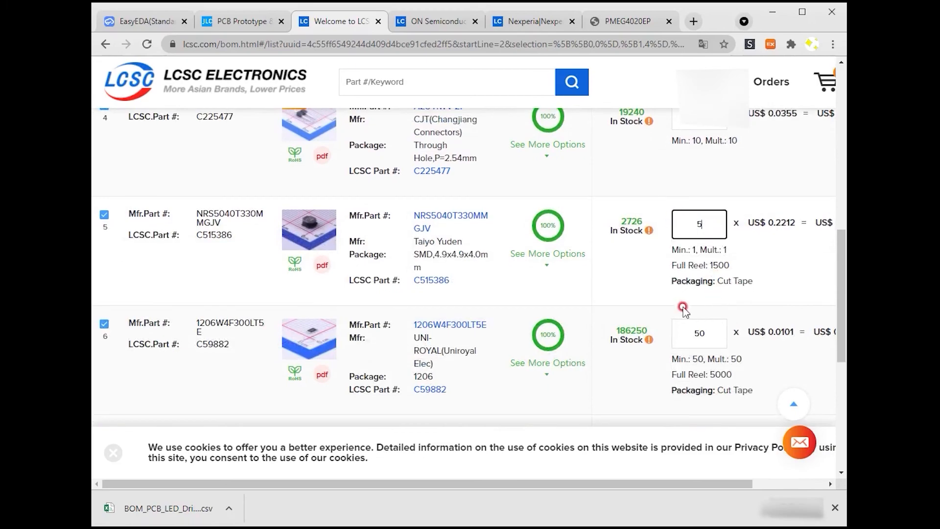
pyautogui.scroll(15, 711, 309)
pyautogui.moveTo(664, 233); pyautogui.dragTo(712, 247)
pyautogui.click(640, 230)
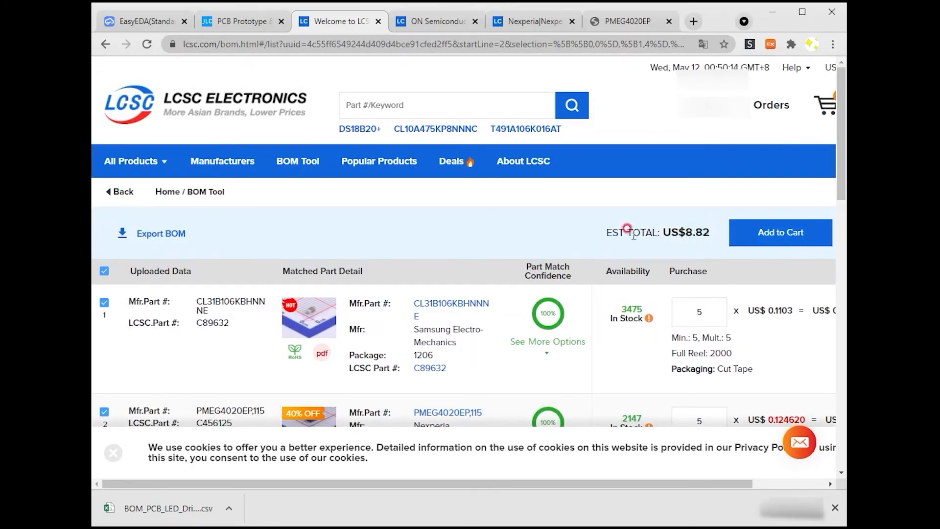